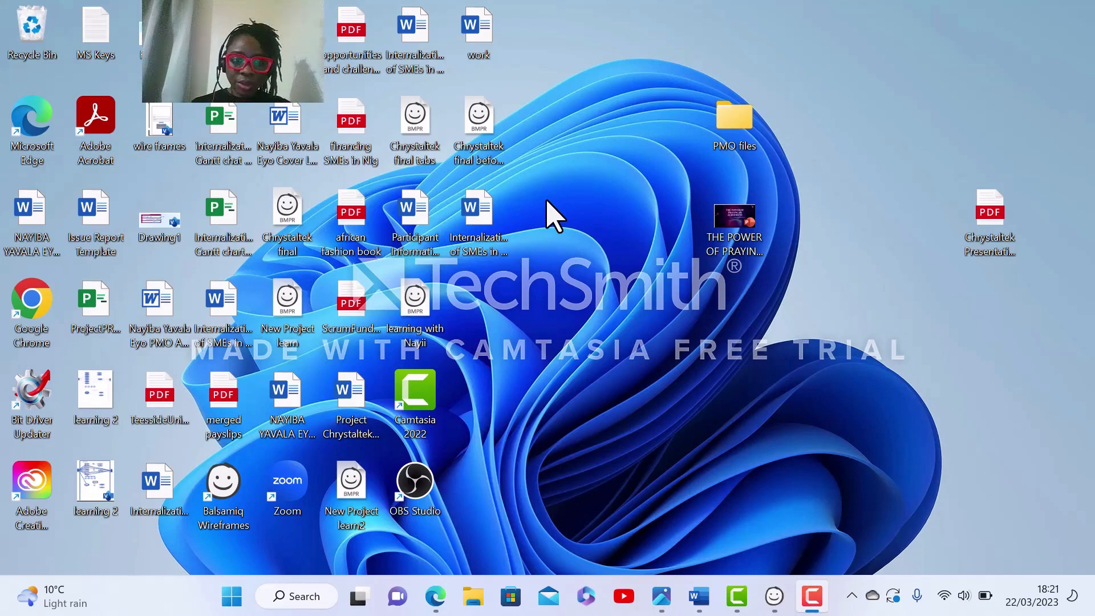
# Switch to New Project 2 in Balsamiq Wireframes and view its login page and icons wireframes.
pyautogui.click(419, 317)
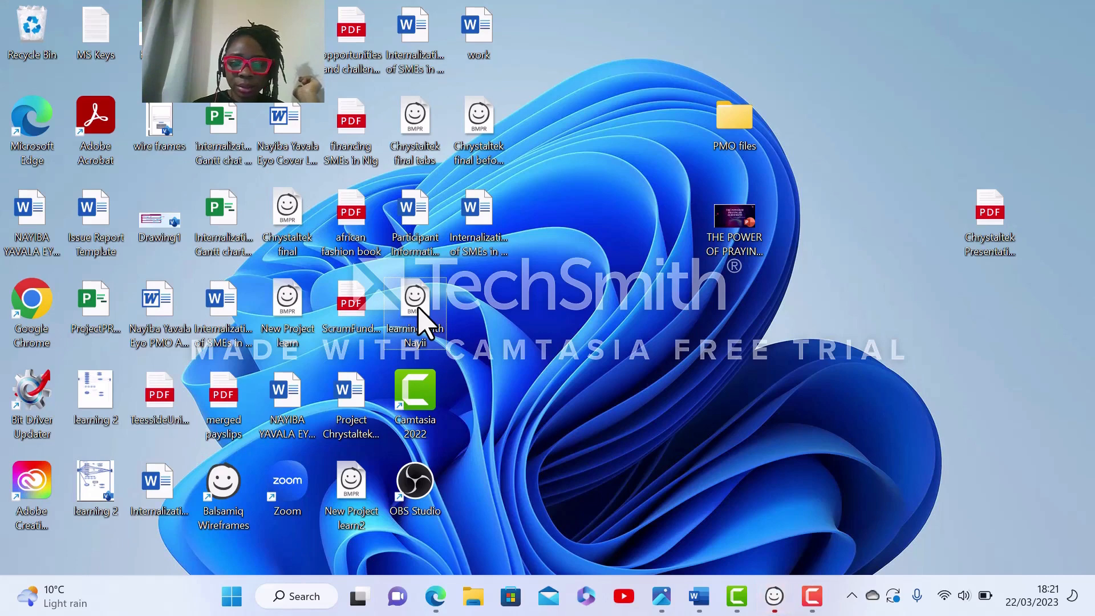
pyautogui.moveTo(774, 596)
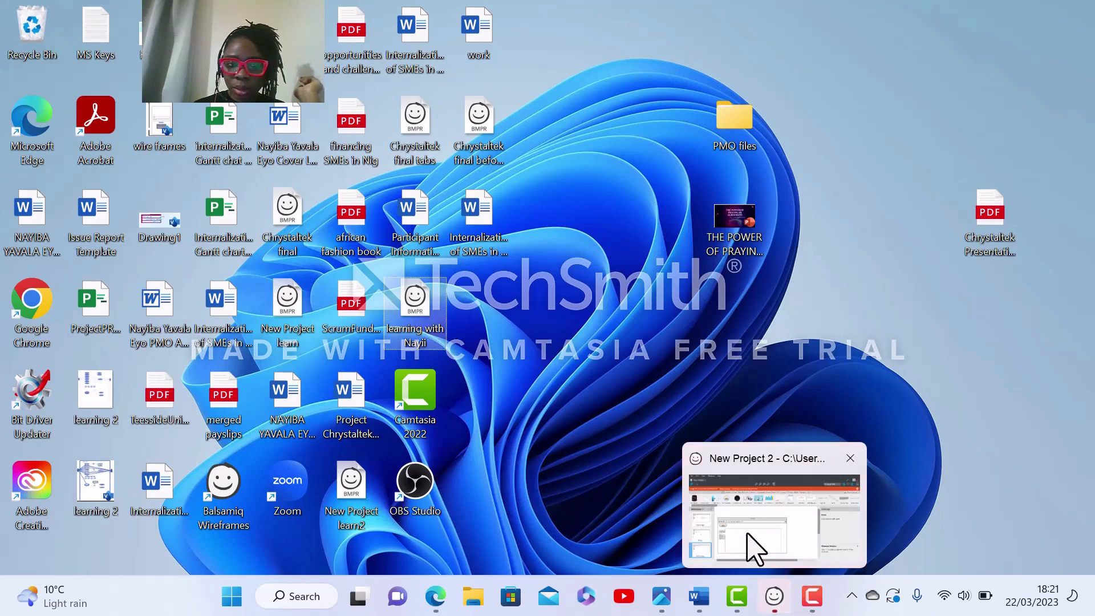
pyautogui.click(756, 548)
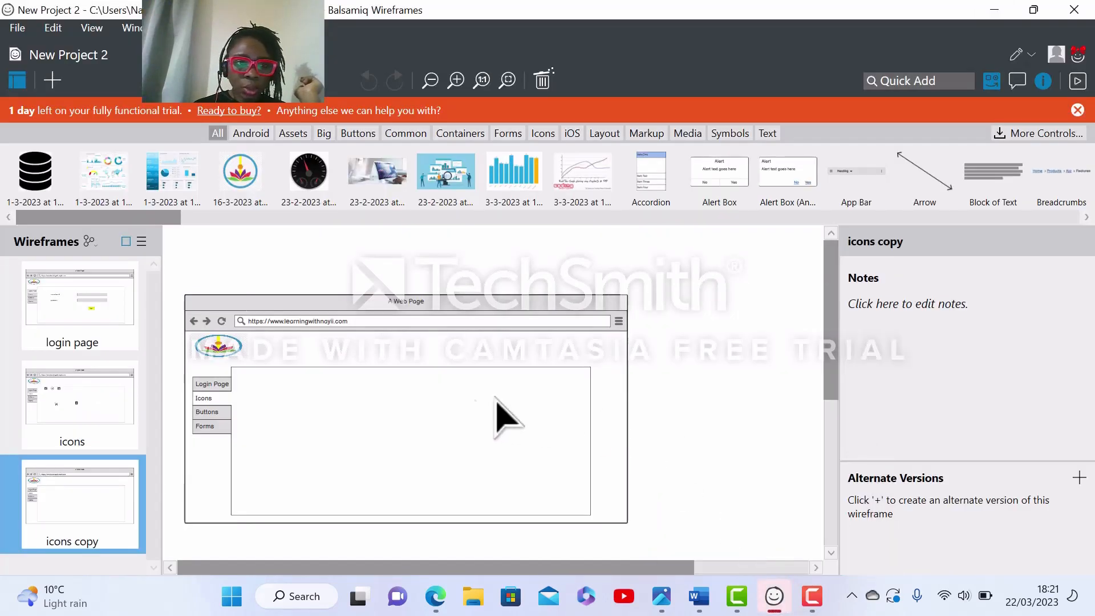
pyautogui.click(81, 317)
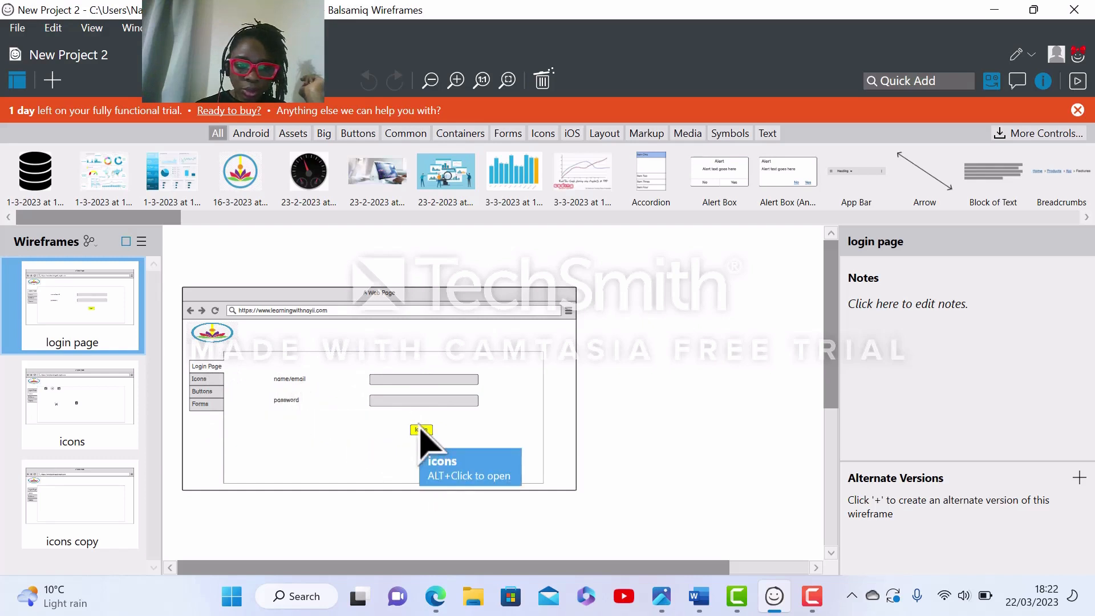
pyautogui.click(75, 406)
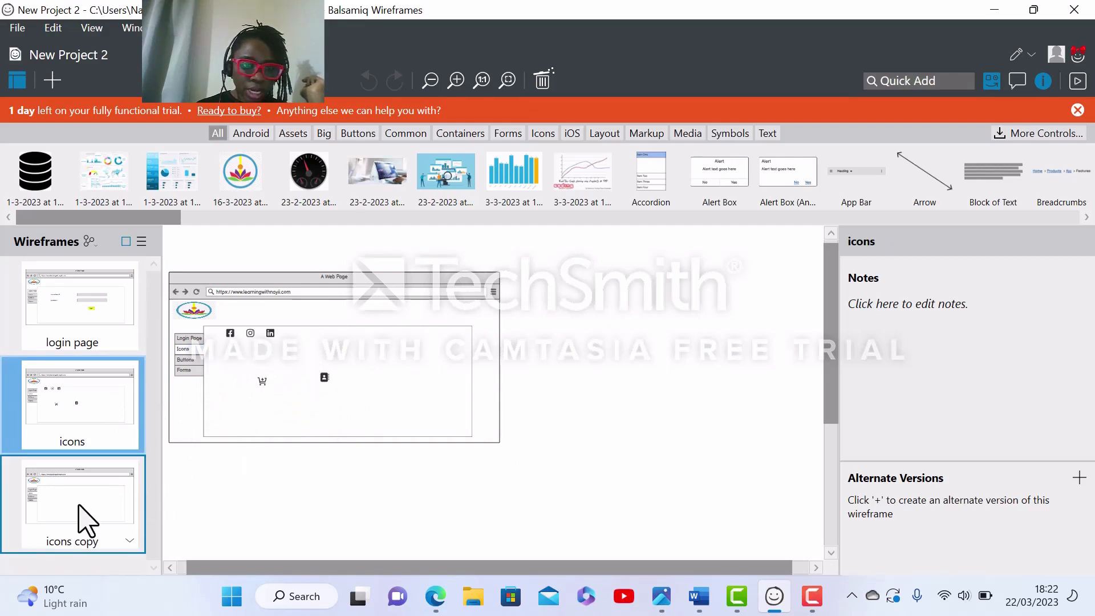
# Rename the "icons copy" wireframe as "buttons".
pyautogui.click(86, 520)
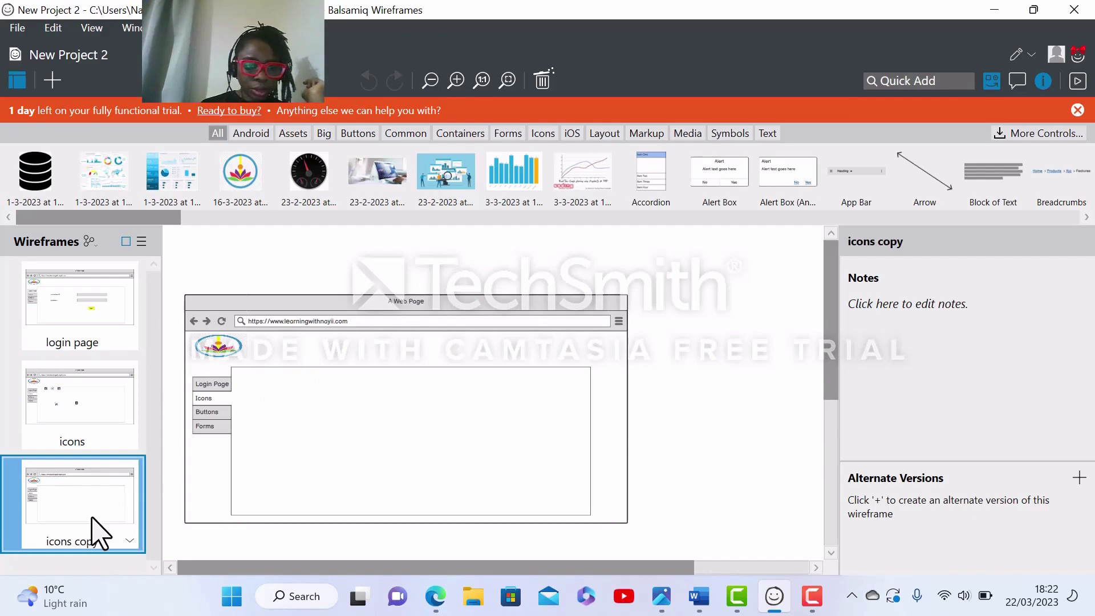
pyautogui.click(131, 541)
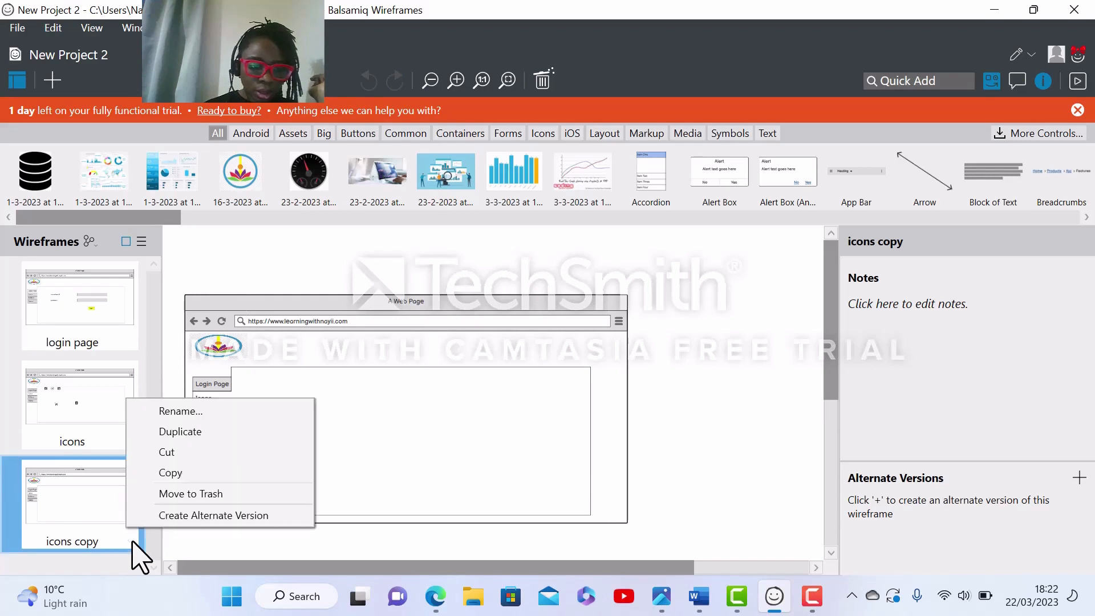
pyautogui.click(178, 412)
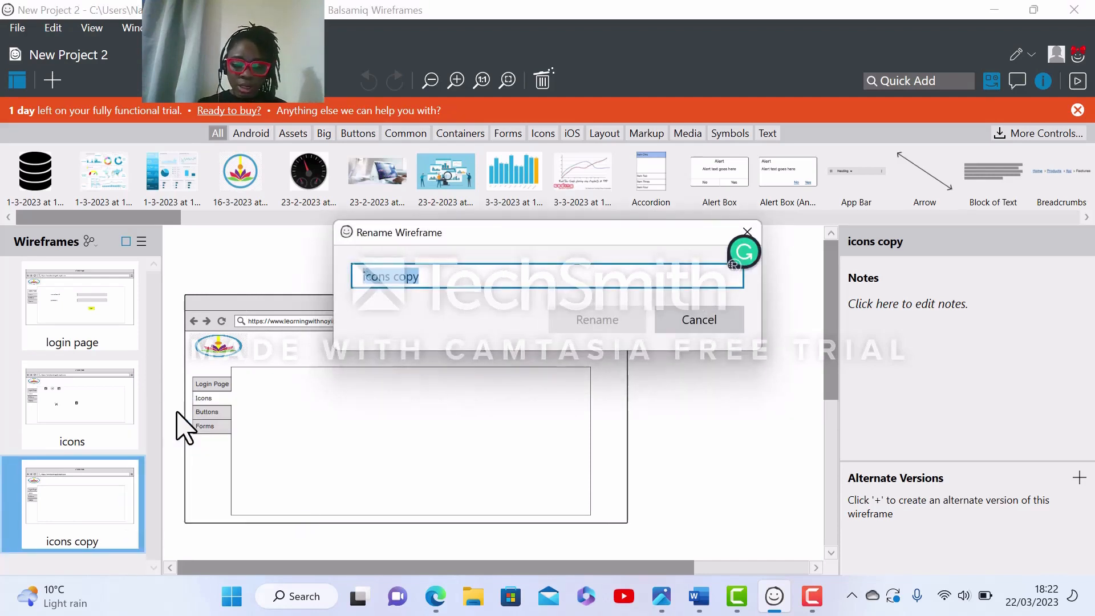
pyautogui.write('buttons')
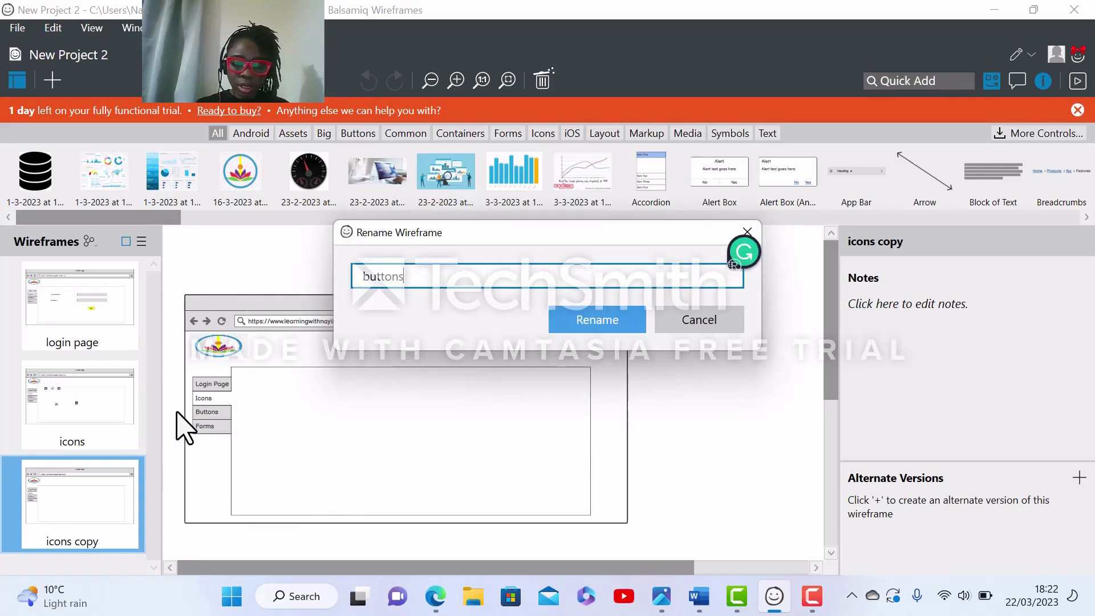
pyautogui.click(593, 320)
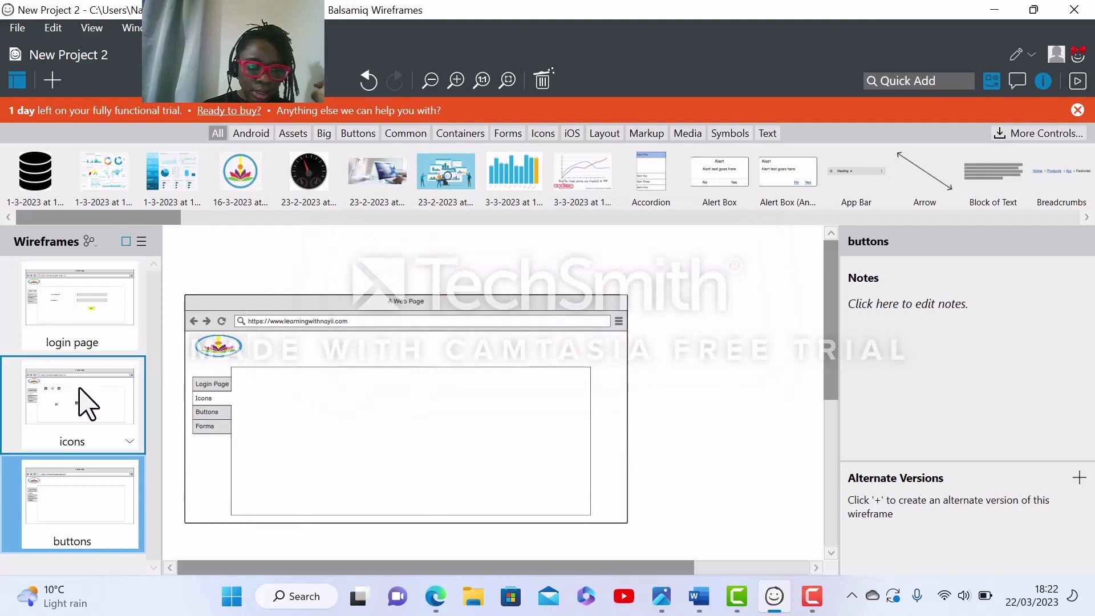
# On the login page wireframe, link the vertical tabs' Login Page entry to the login page wireframe.
pyautogui.click(84, 401)
pyautogui.click(80, 317)
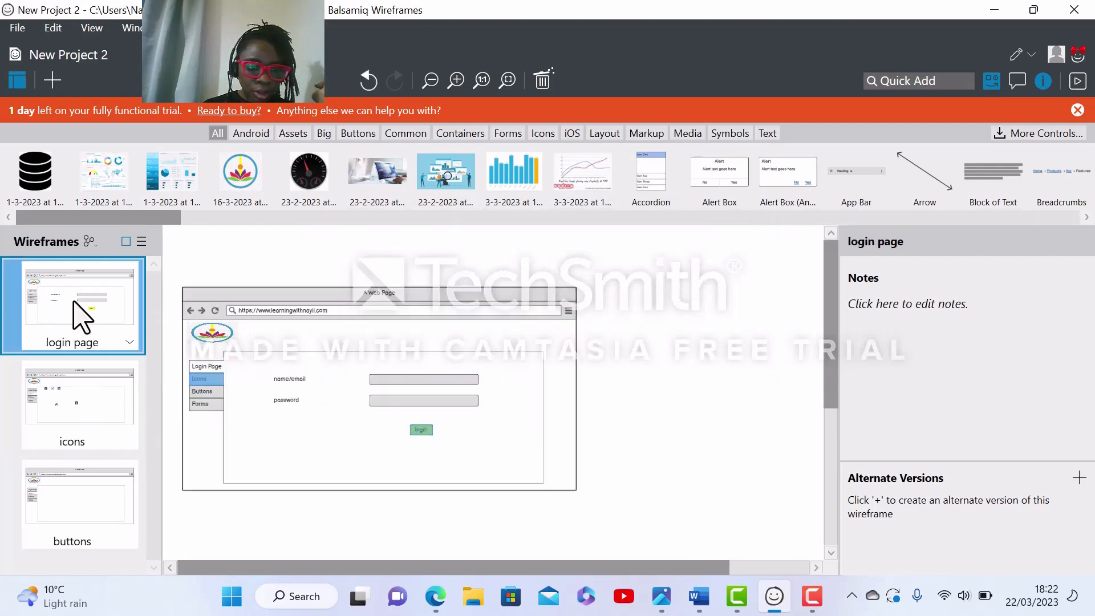
pyautogui.click(206, 399)
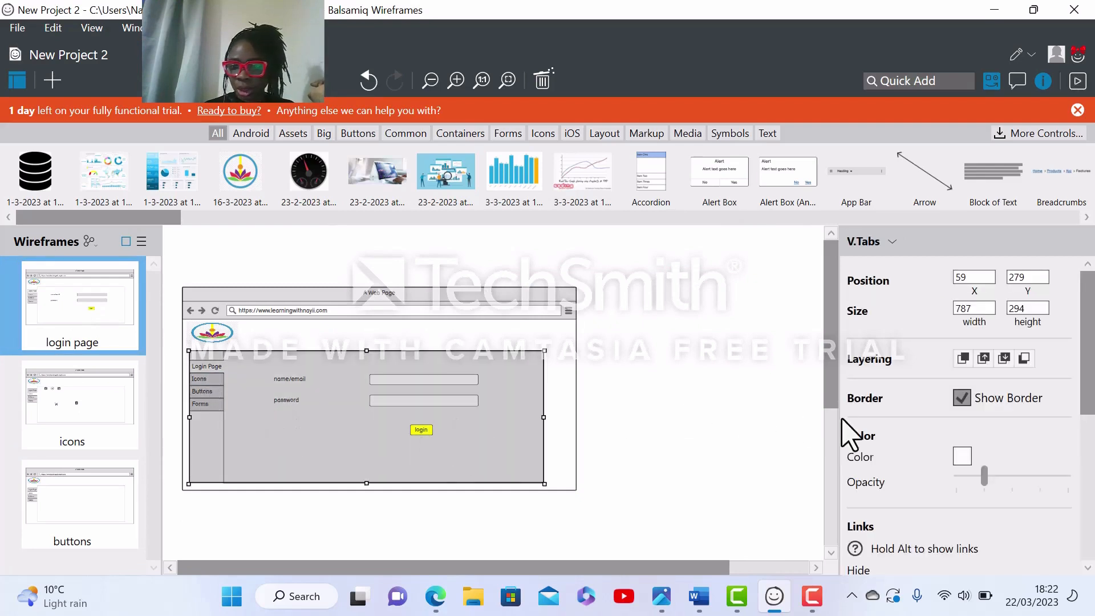
pyautogui.scroll(-5, 1087, 568)
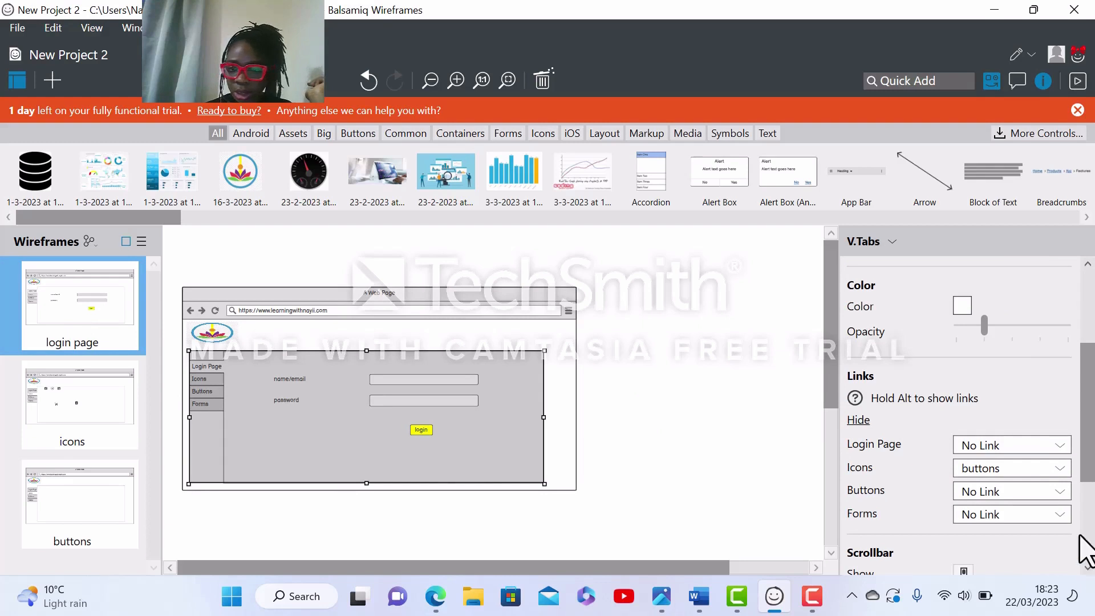
pyautogui.click(1061, 447)
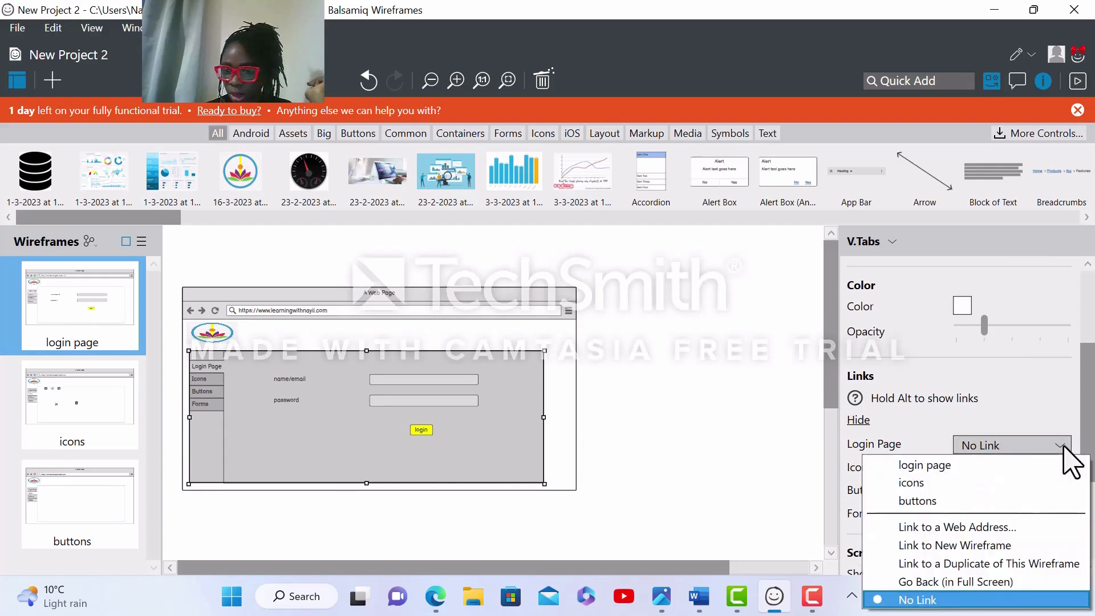
pyautogui.click(1021, 467)
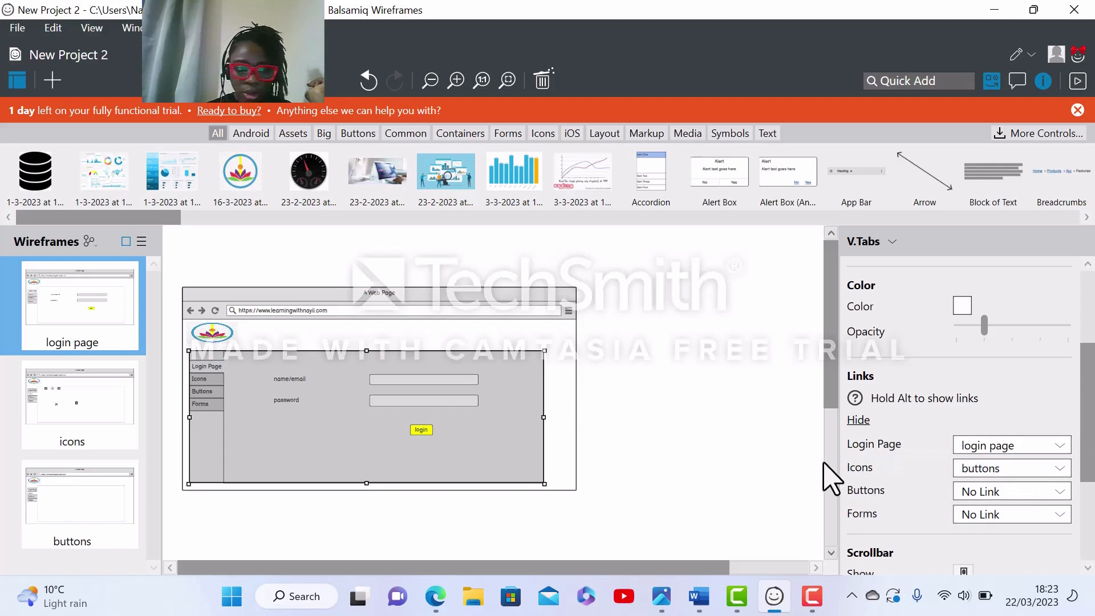
# On the icons wireframe, link the vertical tabs' Icons entry to the icons wireframe and the Buttons entry to the buttons wireframe.
pyautogui.click(83, 413)
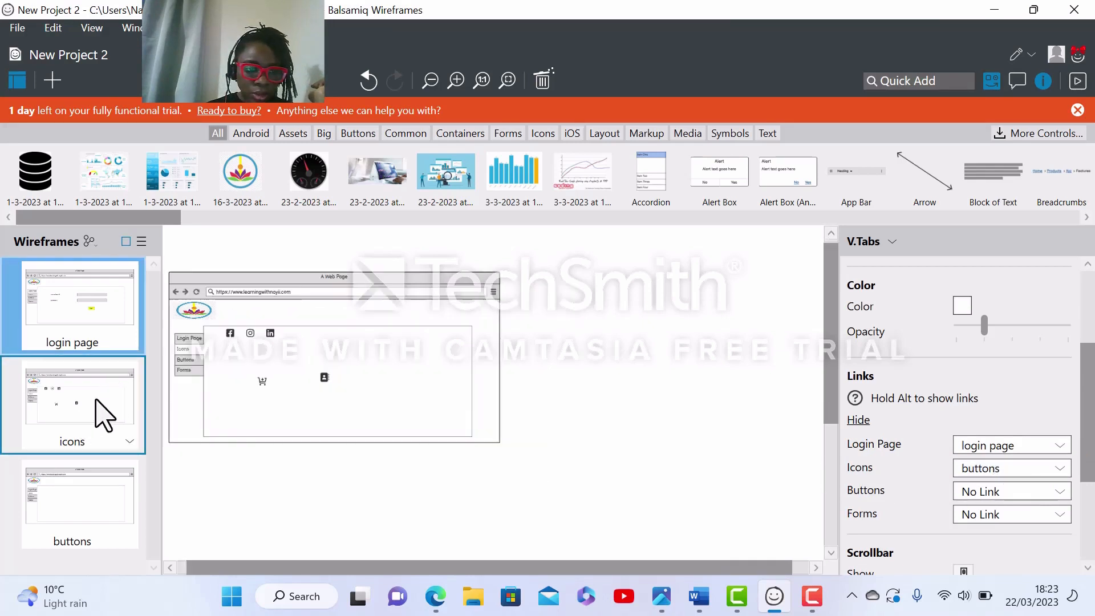
pyautogui.click(233, 366)
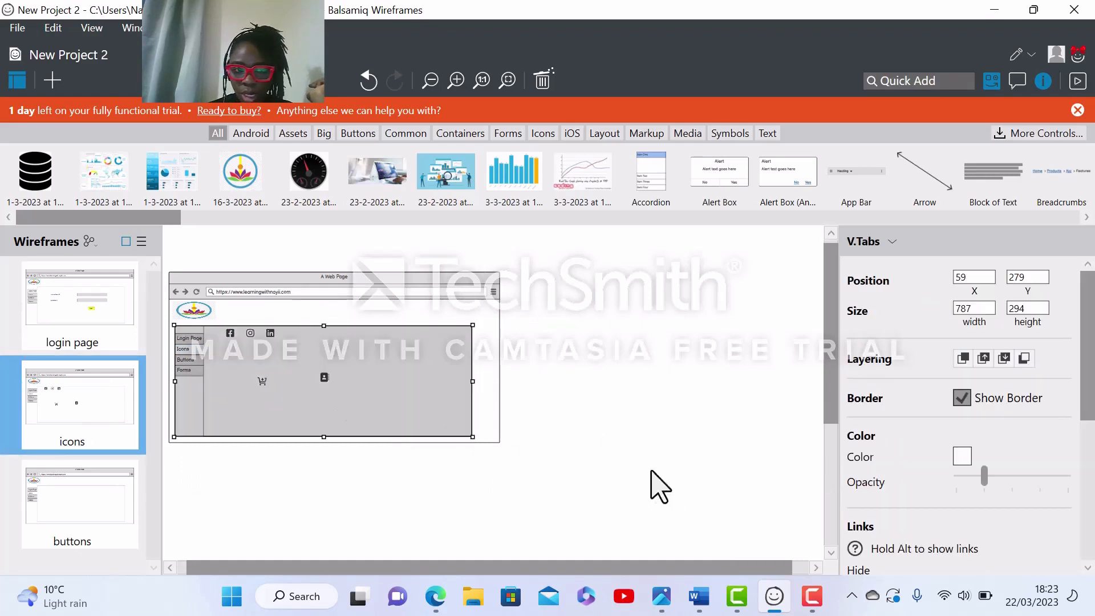
pyautogui.click(1088, 567)
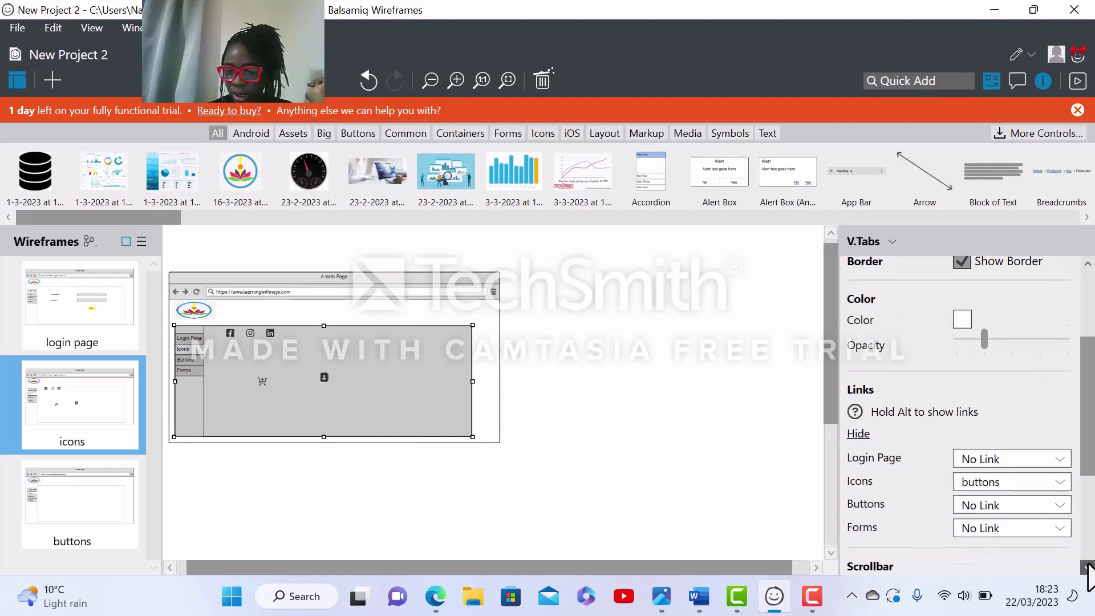
pyautogui.click(1048, 492)
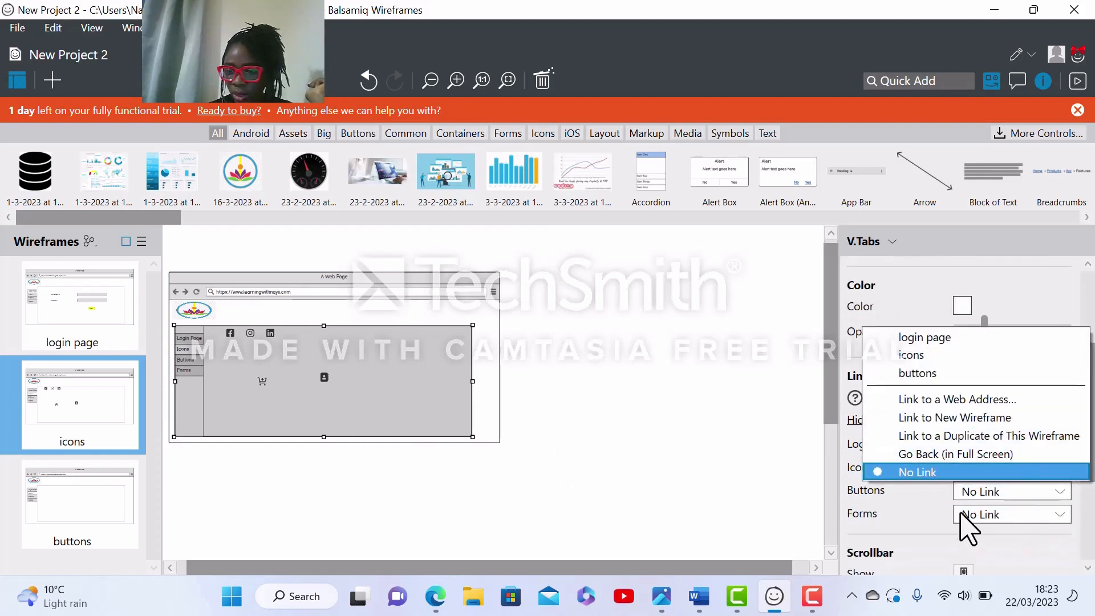
pyautogui.click(918, 373)
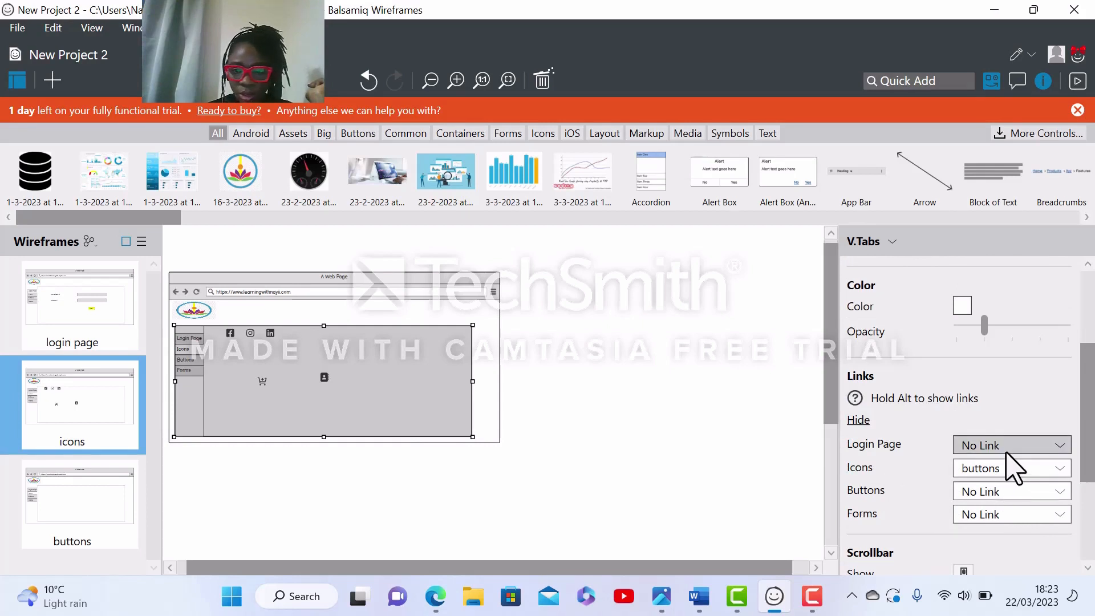
pyautogui.click(1007, 453)
pyautogui.click(996, 473)
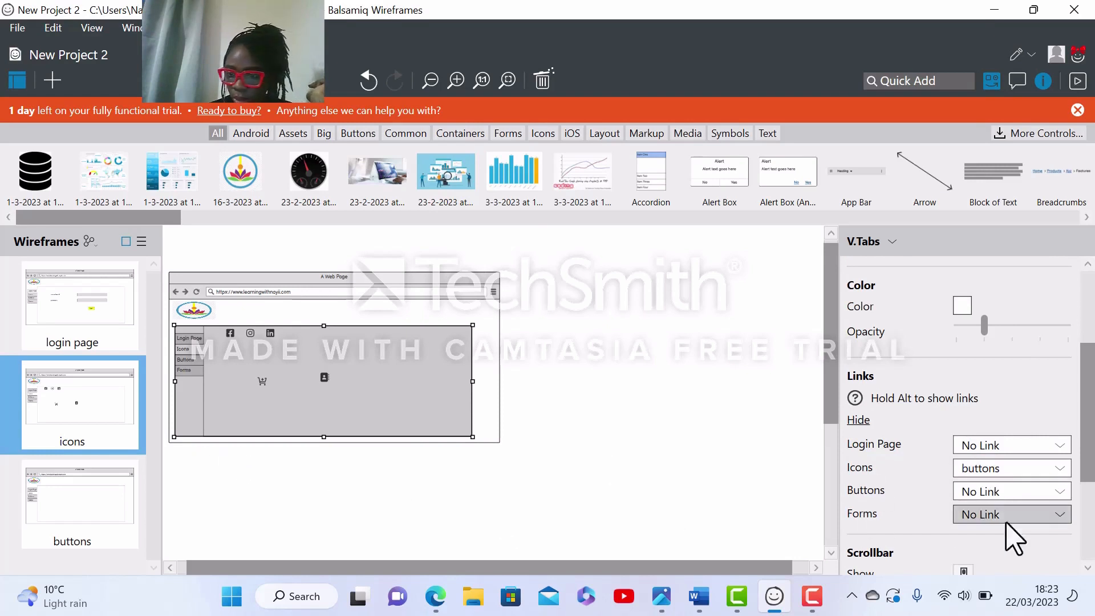
pyautogui.click(1061, 467)
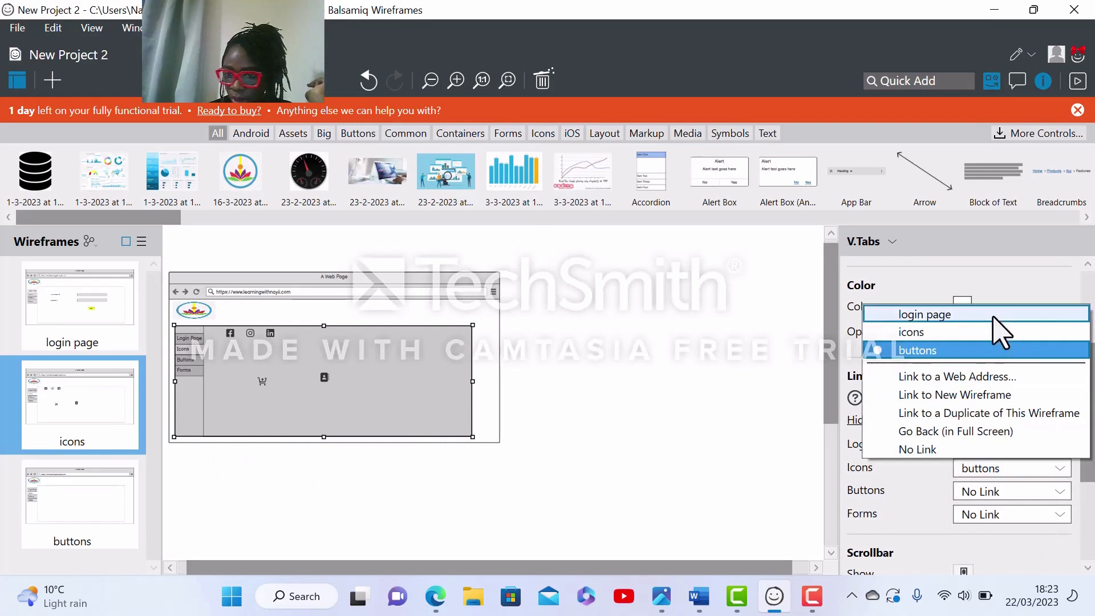
pyautogui.click(972, 339)
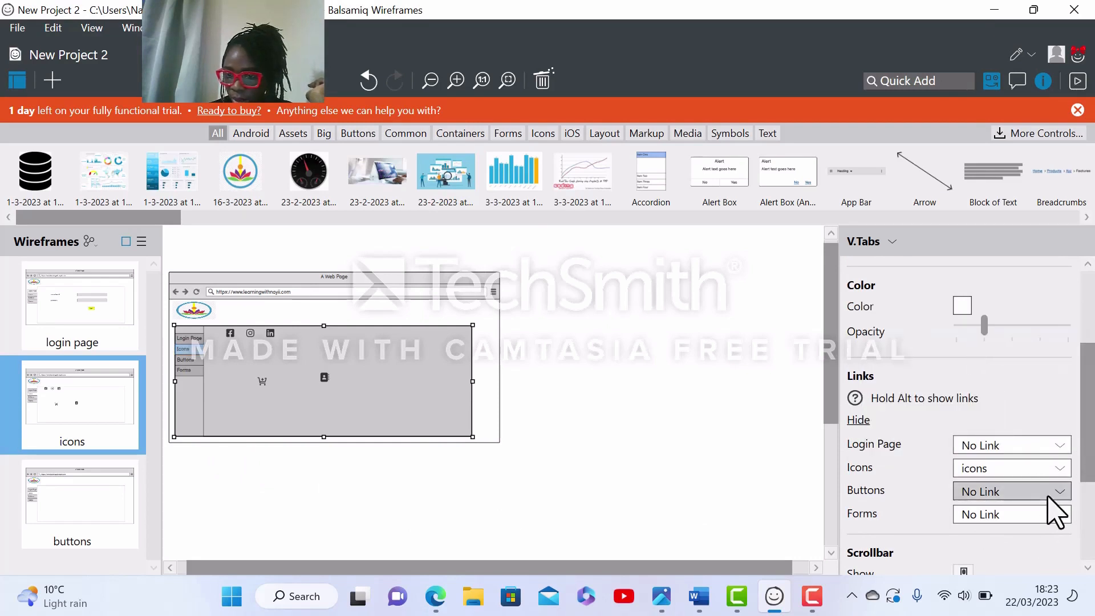
pyautogui.click(1062, 494)
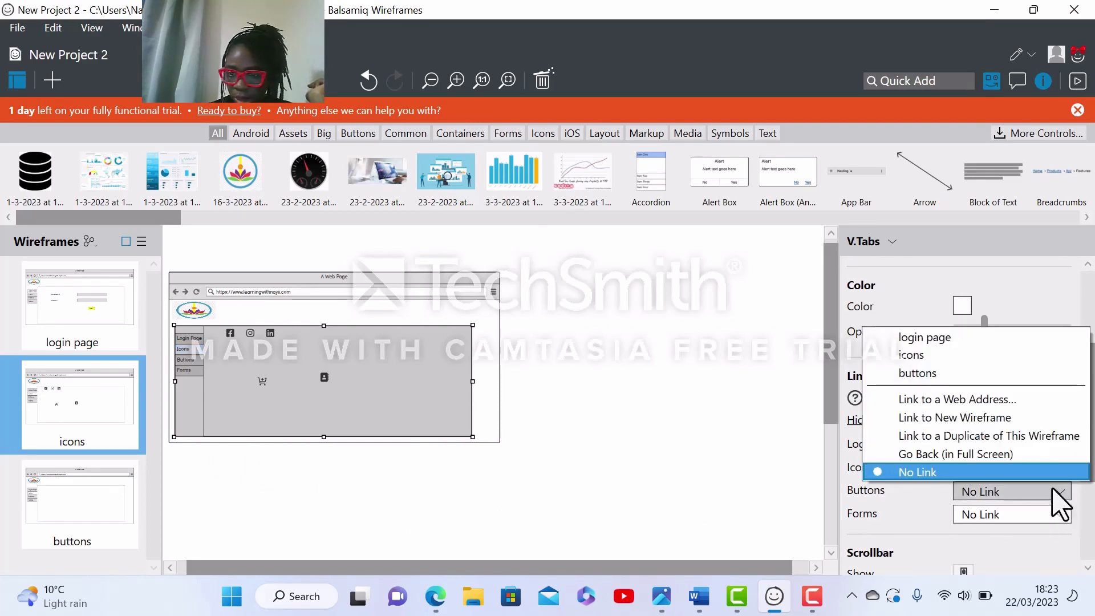
pyautogui.click(1007, 373)
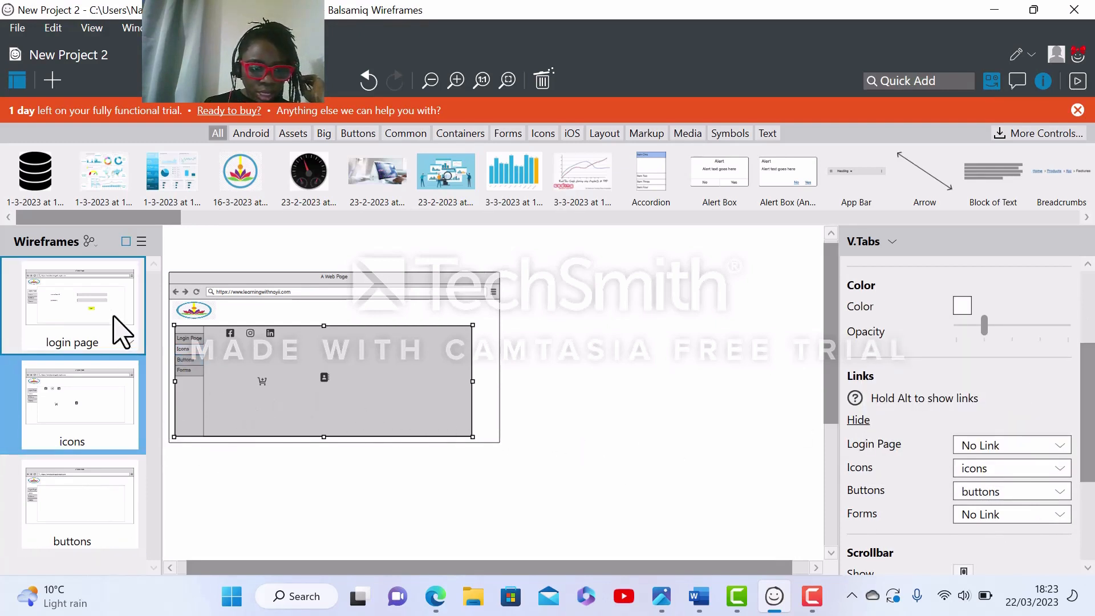
# On the login page wireframe, link the vertical tabs' Icons entry to icons and the Buttons entry to buttons.
pyautogui.click(85, 328)
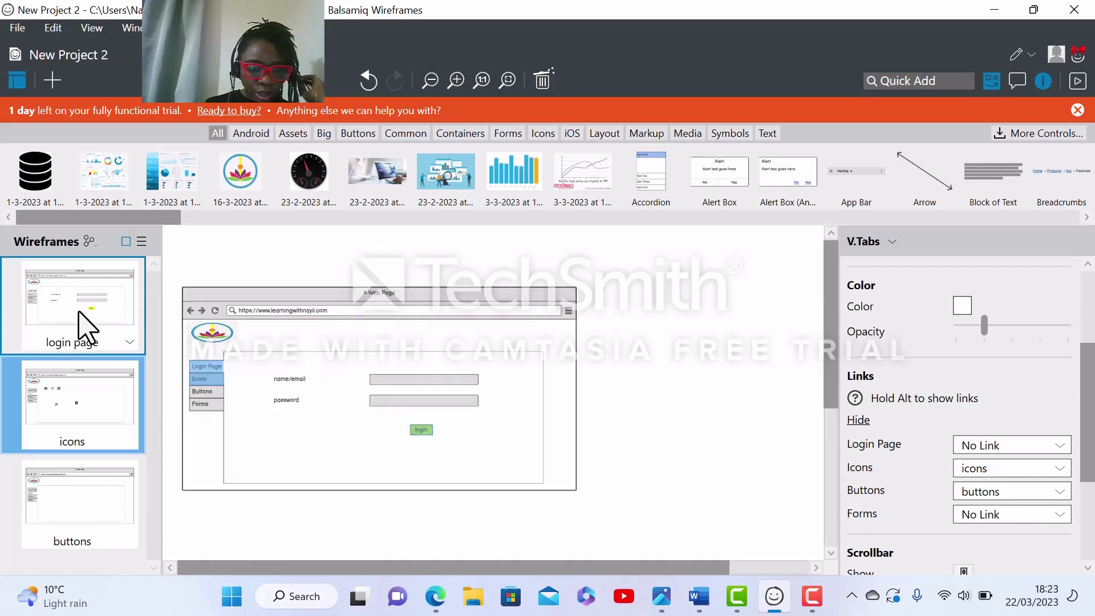
pyautogui.click(208, 399)
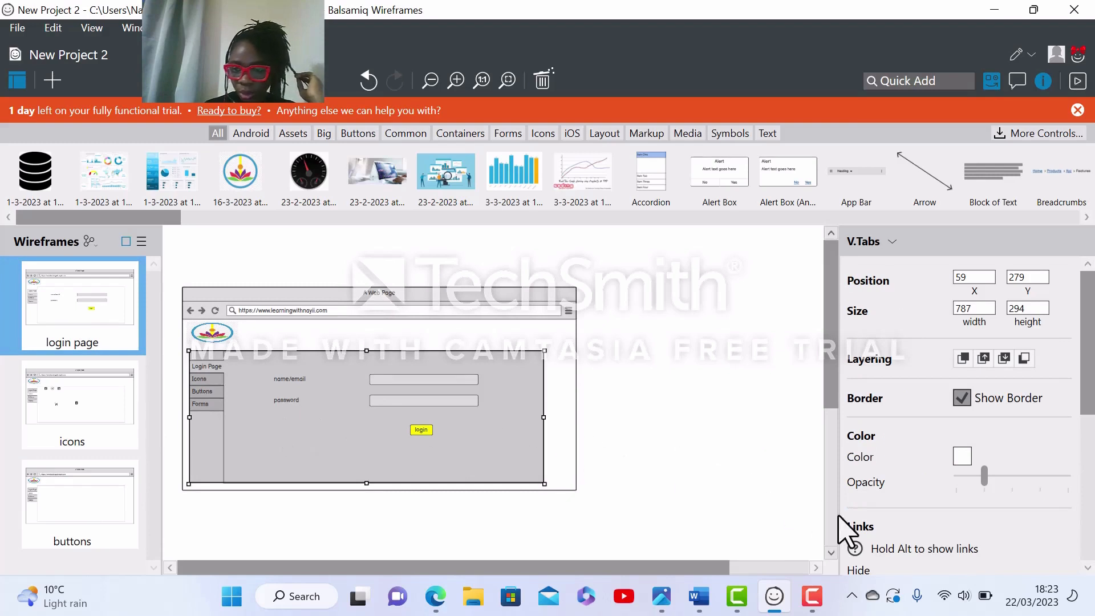
pyautogui.scroll(-2, 1091, 587)
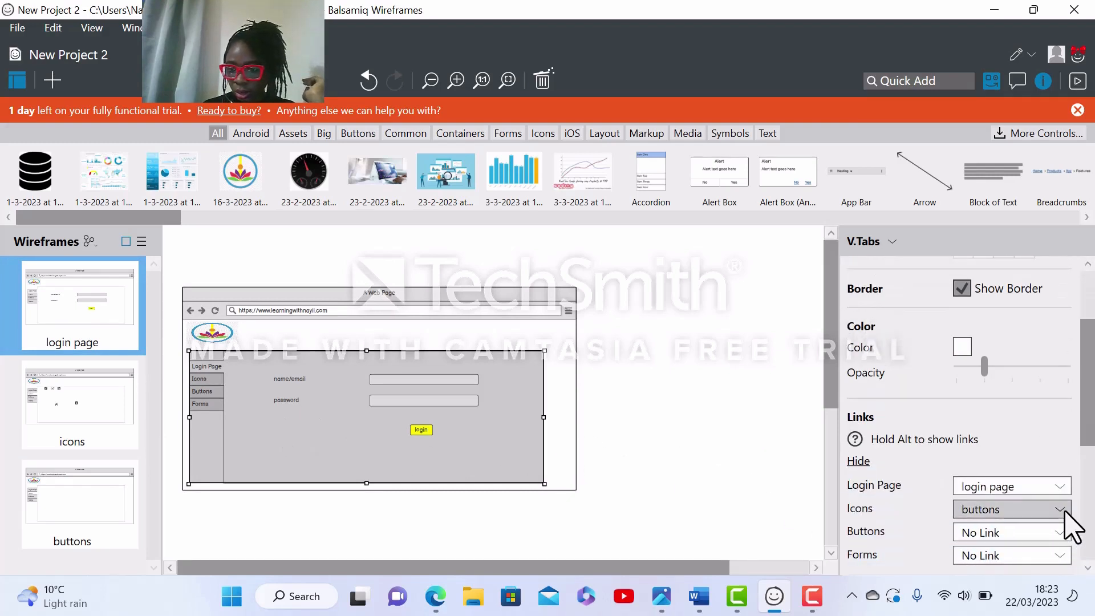
pyautogui.click(1063, 513)
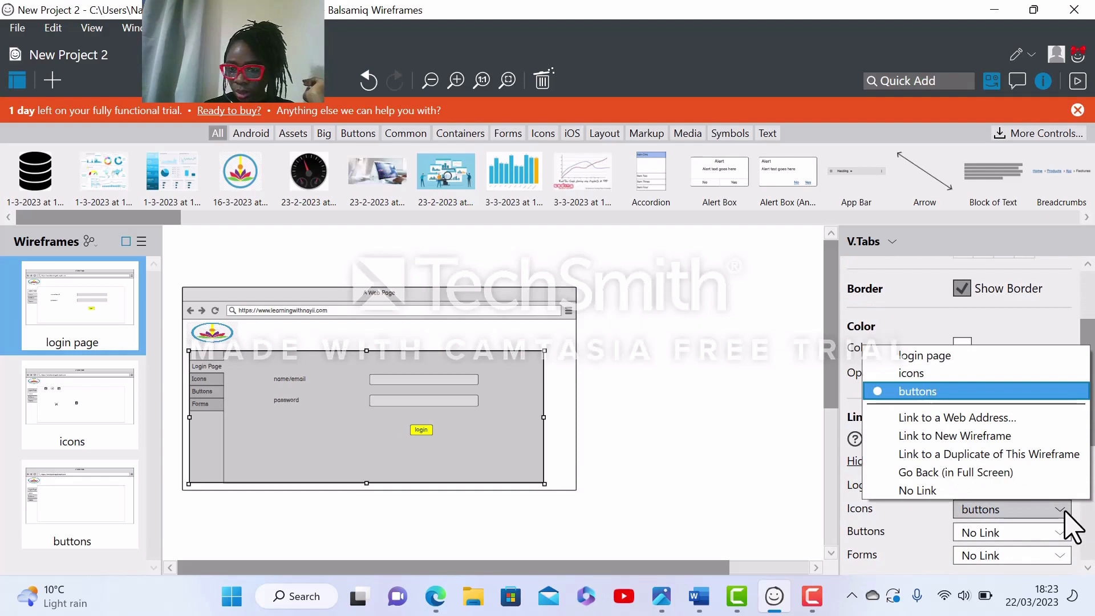
pyautogui.click(974, 385)
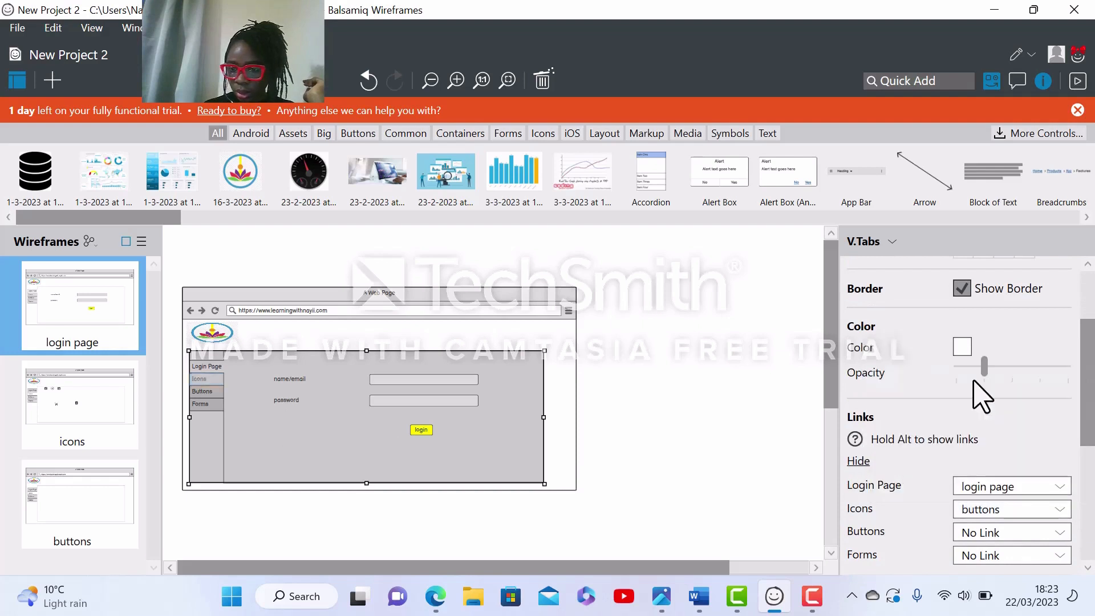
pyautogui.click(1058, 534)
pyautogui.click(976, 415)
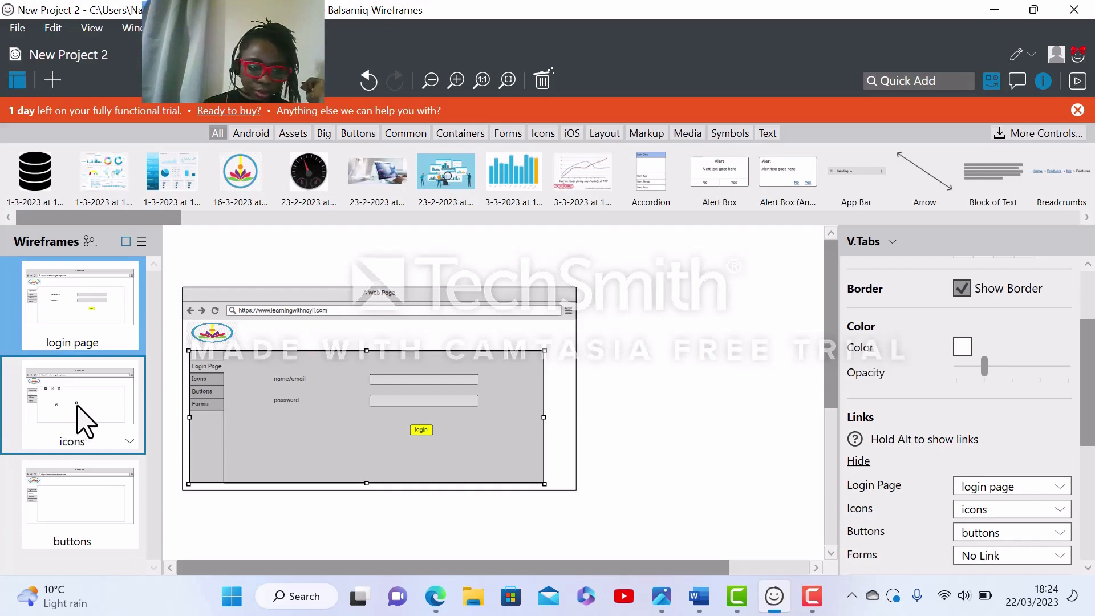
# Review the icons, buttons and login page wireframes to check which tab entries are linked.
pyautogui.click(83, 422)
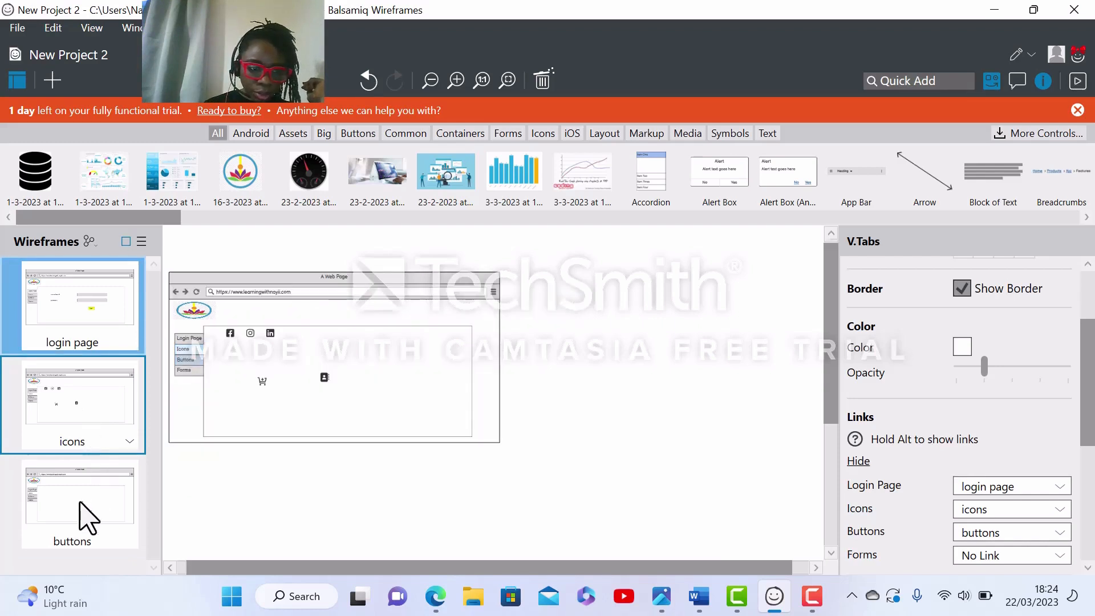
pyautogui.click(89, 519)
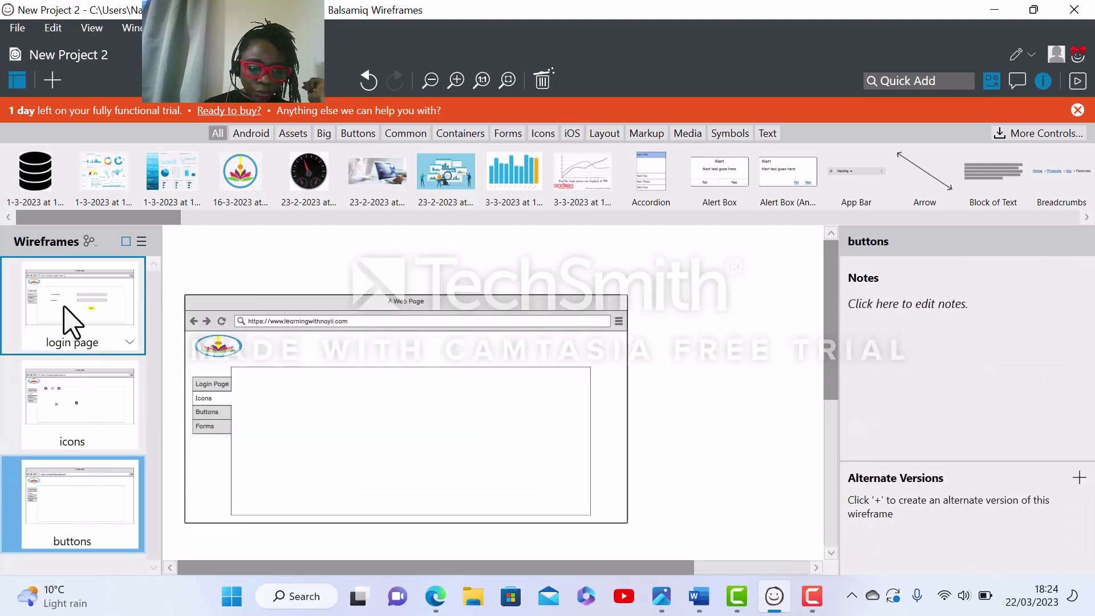
pyautogui.click(65, 320)
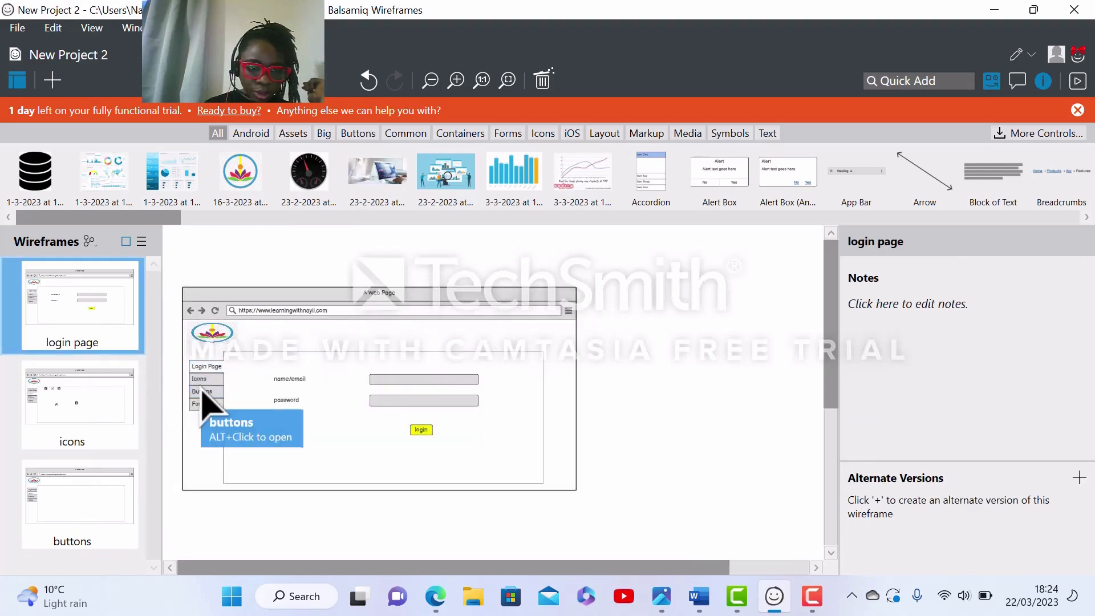
pyautogui.click(50, 435)
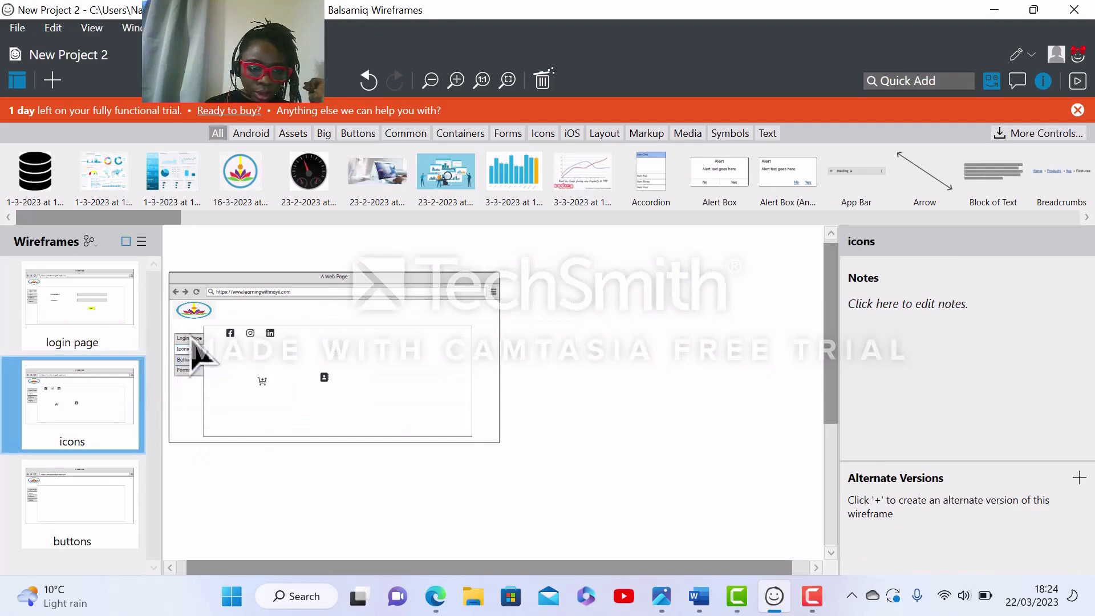
# On the icons wireframe, link the vertical tabs' Login Page entry to the login page wireframe.
pyautogui.click(201, 367)
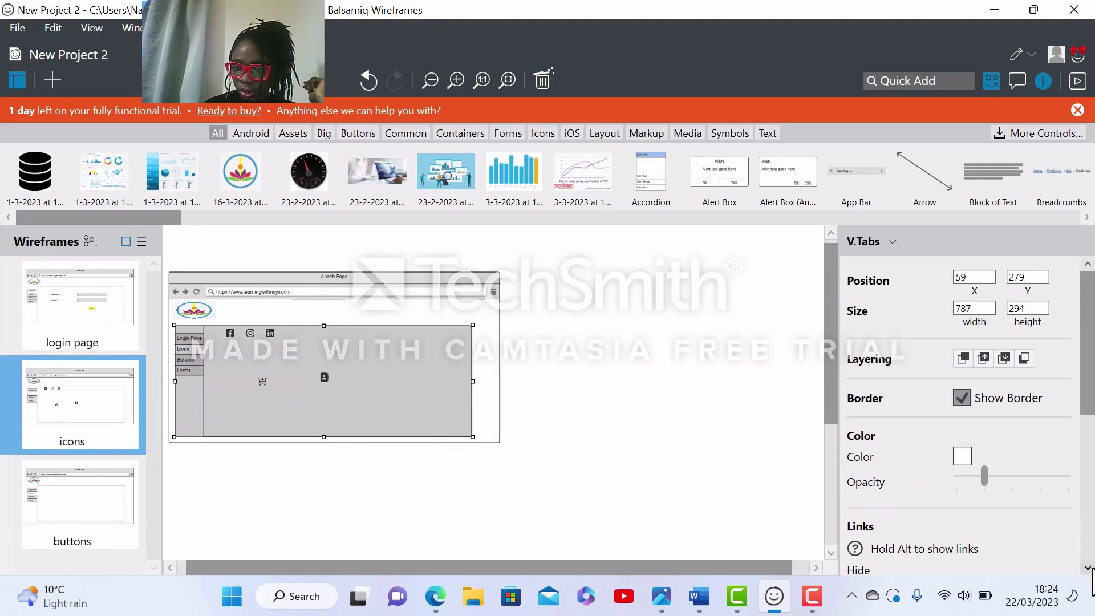
pyautogui.scroll(-3, 1093, 578)
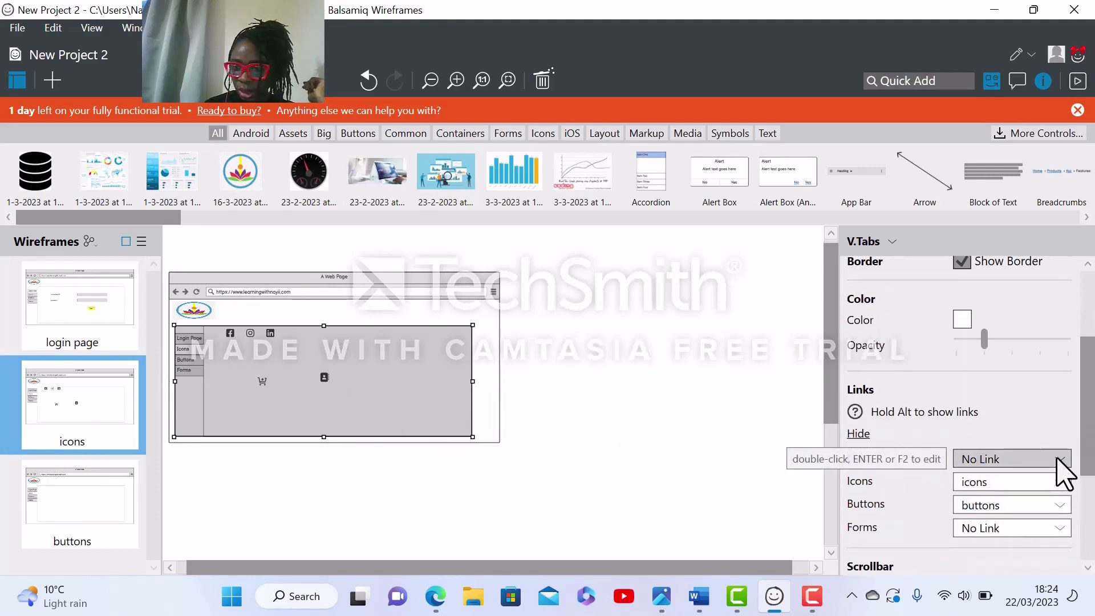
pyautogui.click(1060, 466)
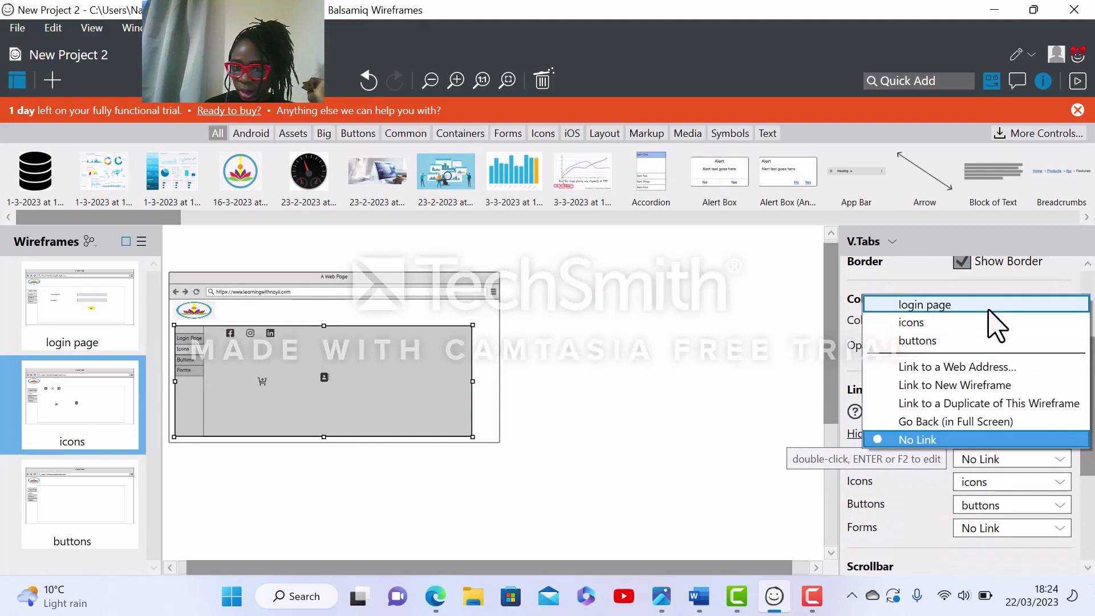
pyautogui.click(925, 305)
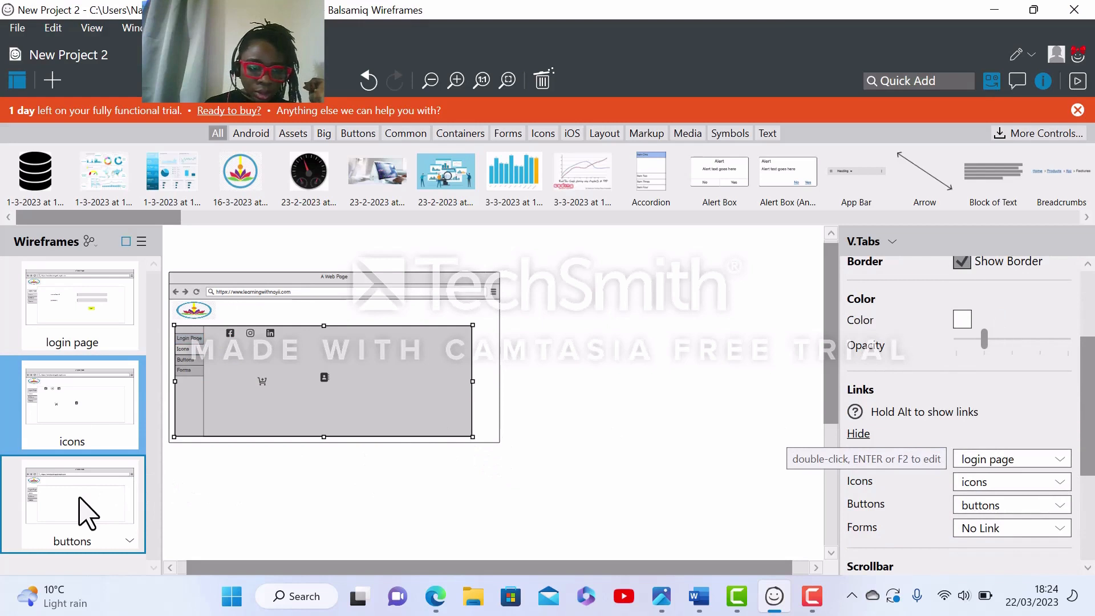
# On the buttons wireframe, link the vertical tabs' Login Page, Icons and Buttons entries to the login page, icons and buttons wireframes.
pyautogui.click(83, 514)
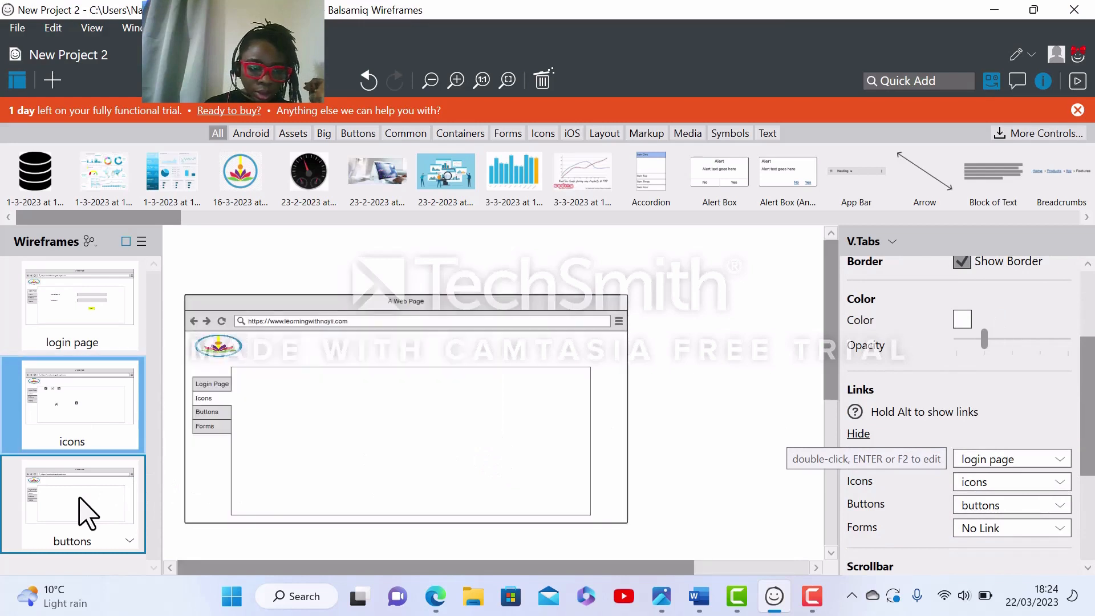
pyautogui.click(228, 414)
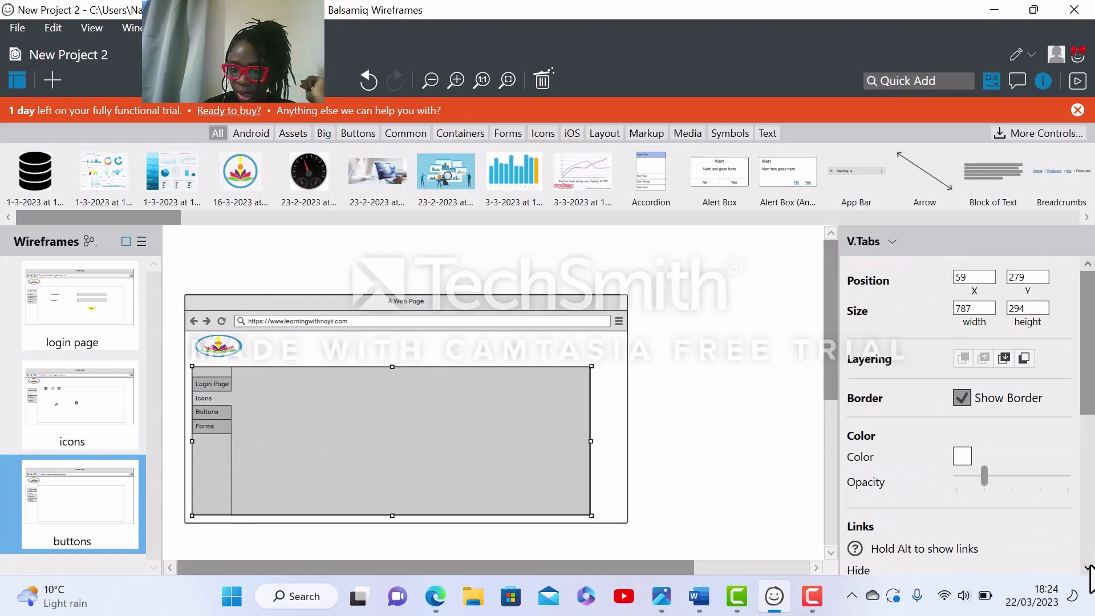
pyautogui.scroll(-6, 1090, 571)
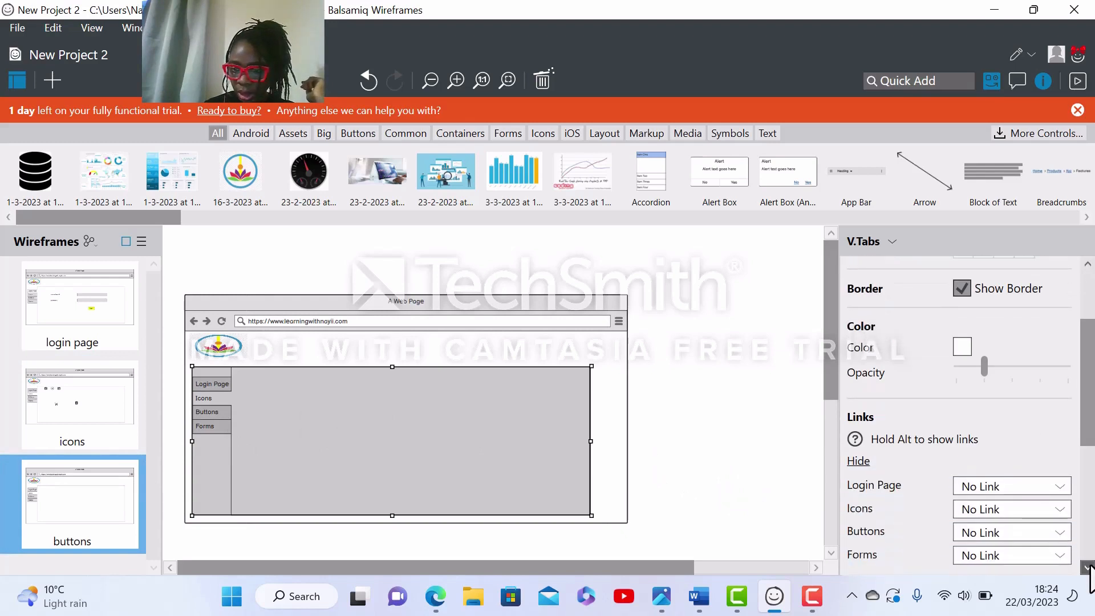
pyautogui.click(1061, 488)
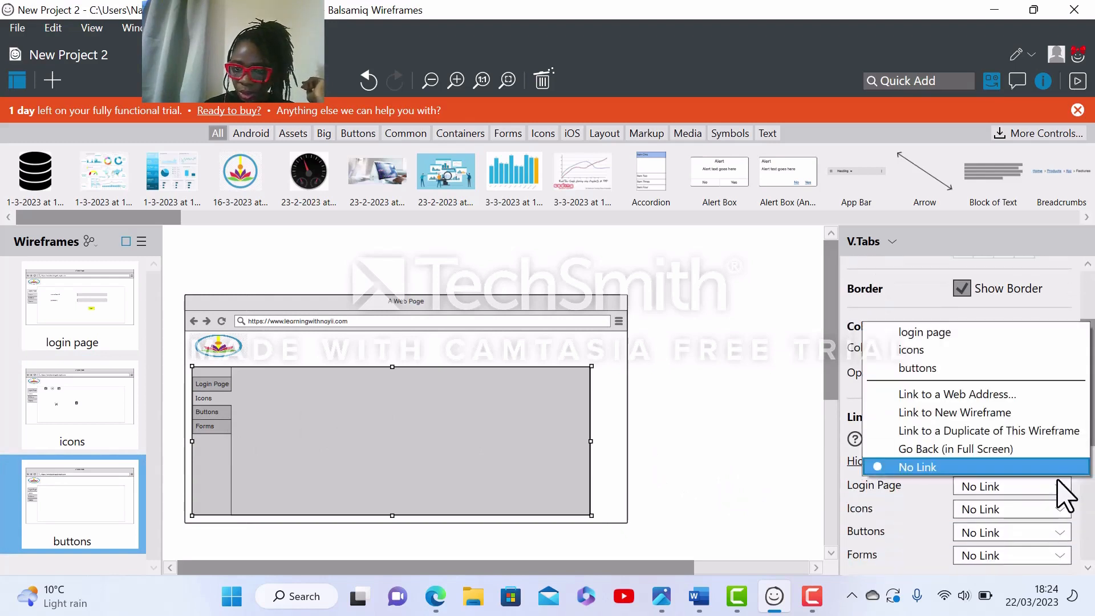
pyautogui.click(989, 333)
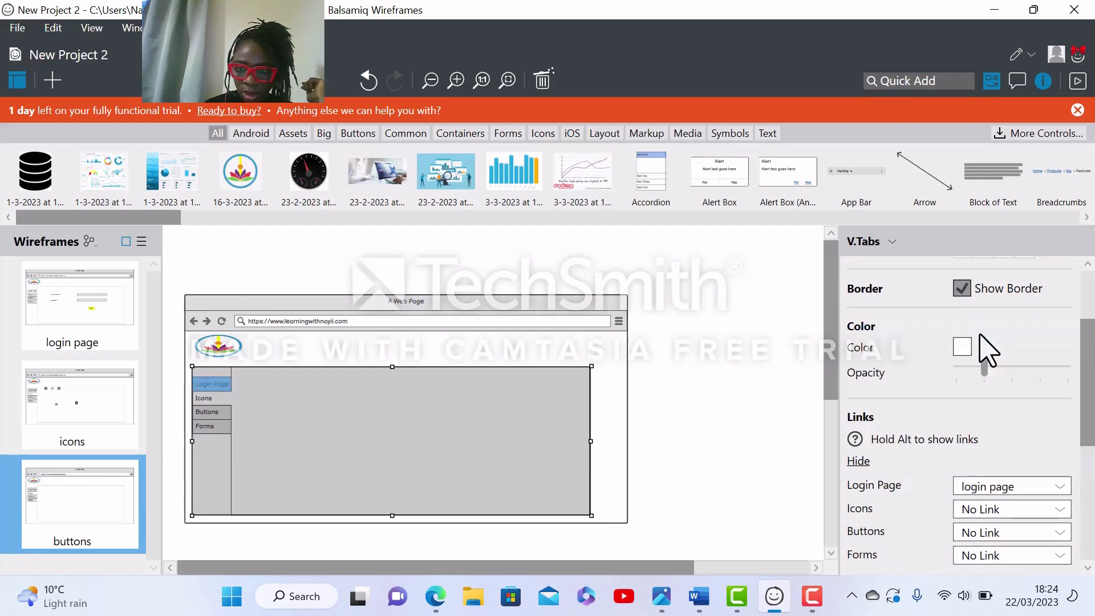
pyautogui.click(1059, 507)
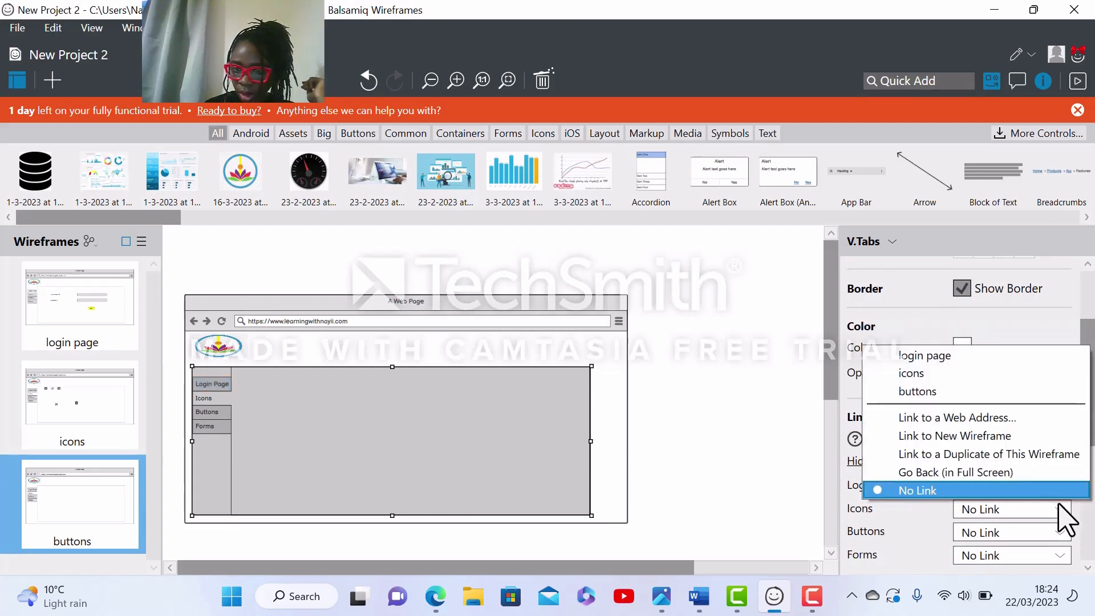
pyautogui.click(972, 374)
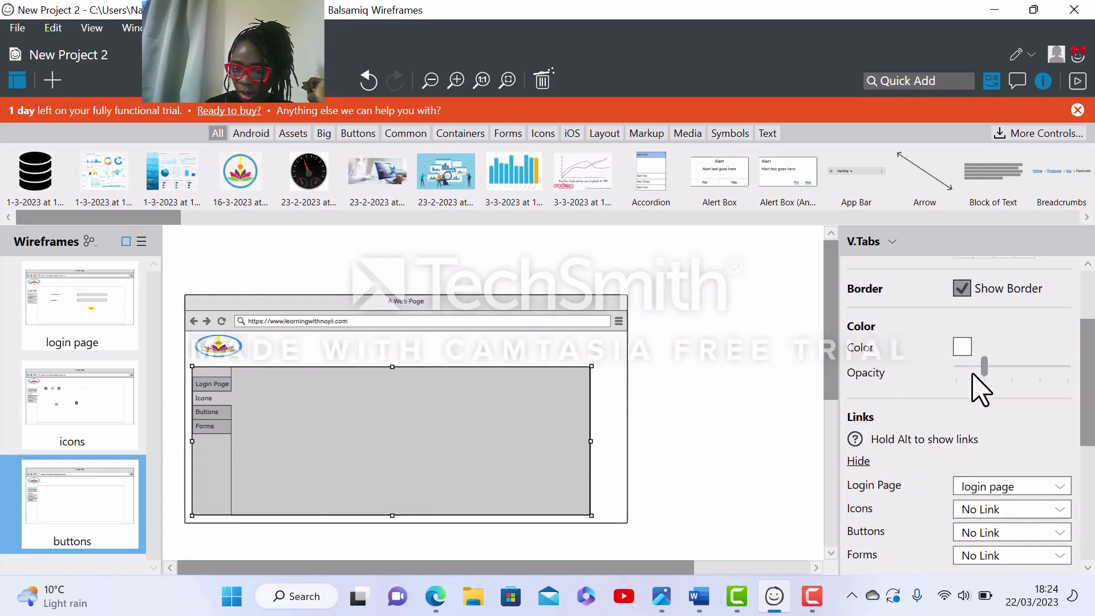
pyautogui.click(1058, 535)
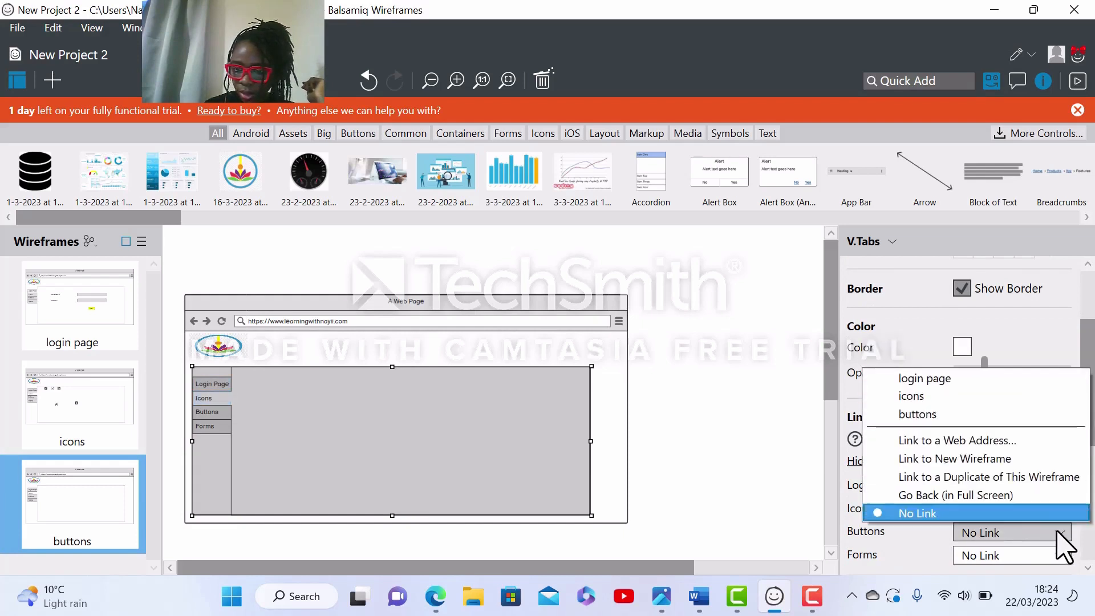
pyautogui.click(991, 415)
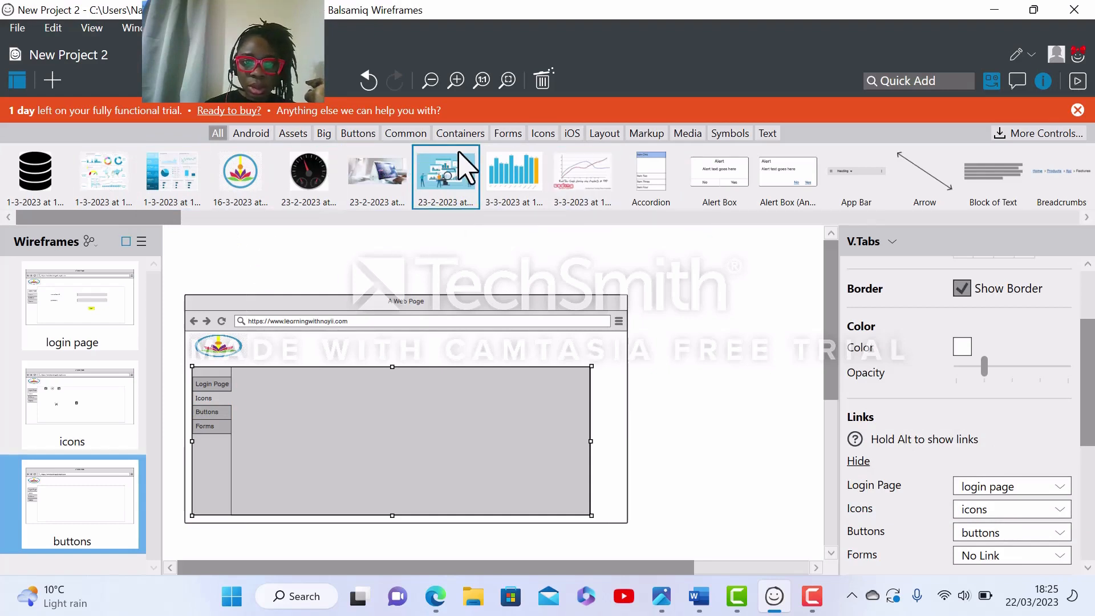
# Place a Button control in the upper part of the buttons wireframe's tab area and label it with the person's first name.
pyautogui.click(358, 134)
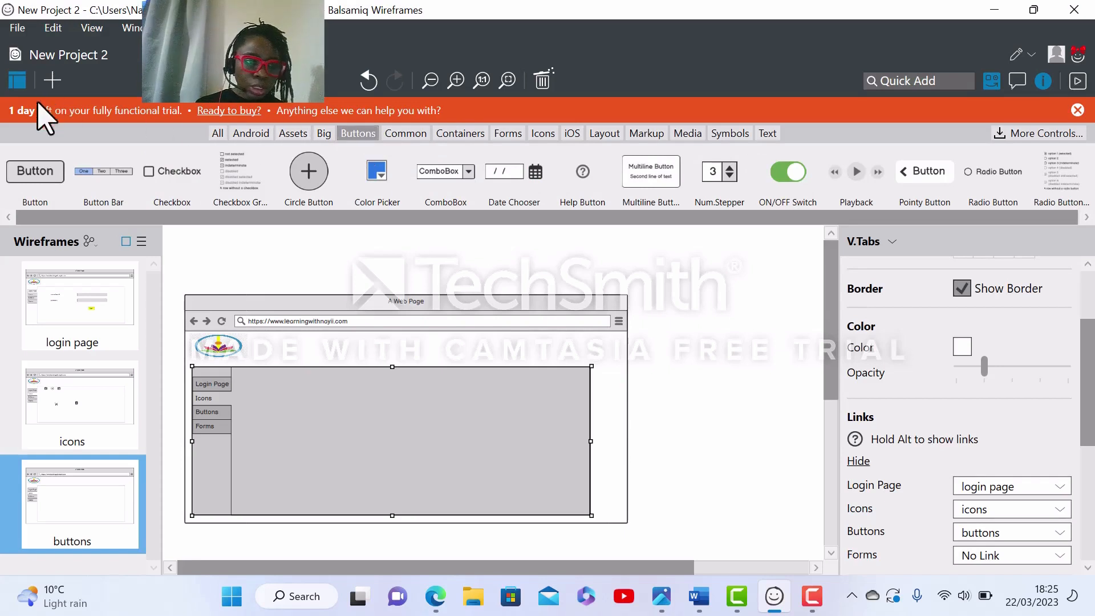
pyautogui.moveTo(43, 177); pyautogui.dragTo(285, 398)
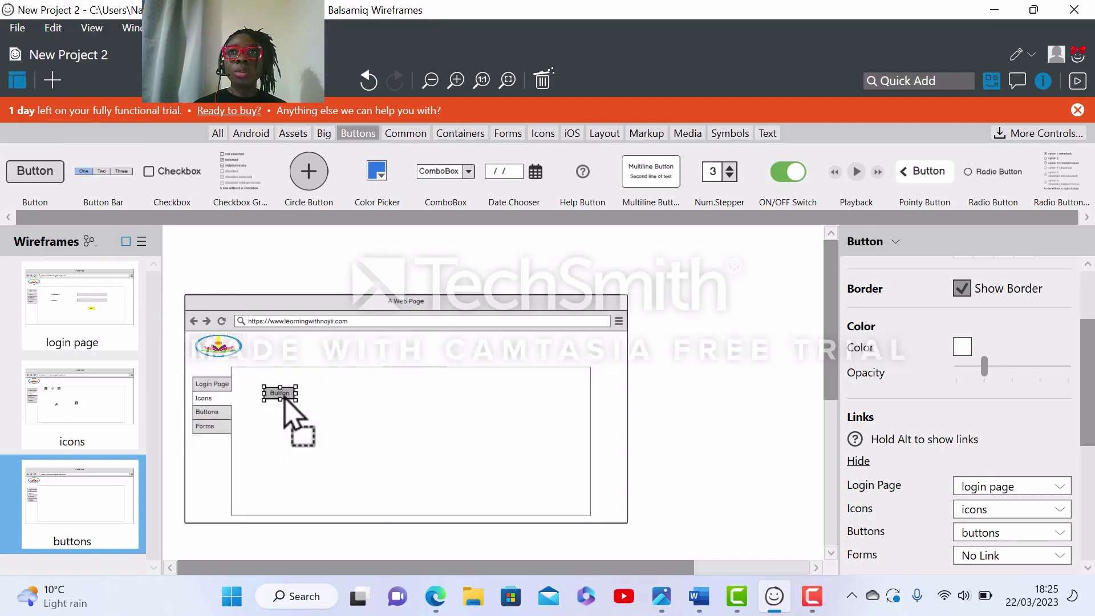
pyautogui.doubleClick(285, 399)
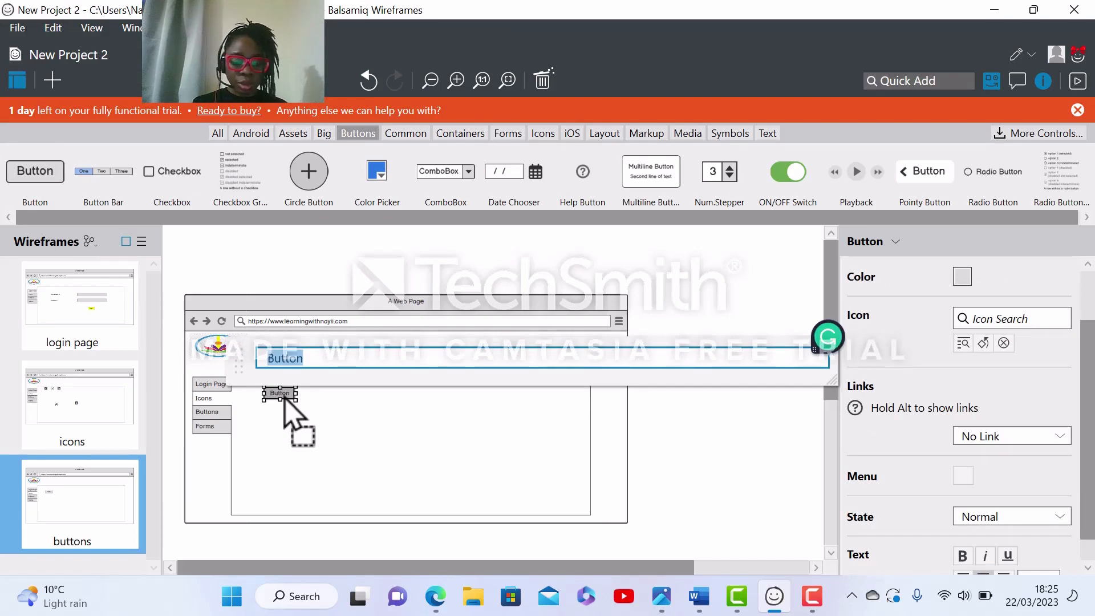
pyautogui.write('nayiba')
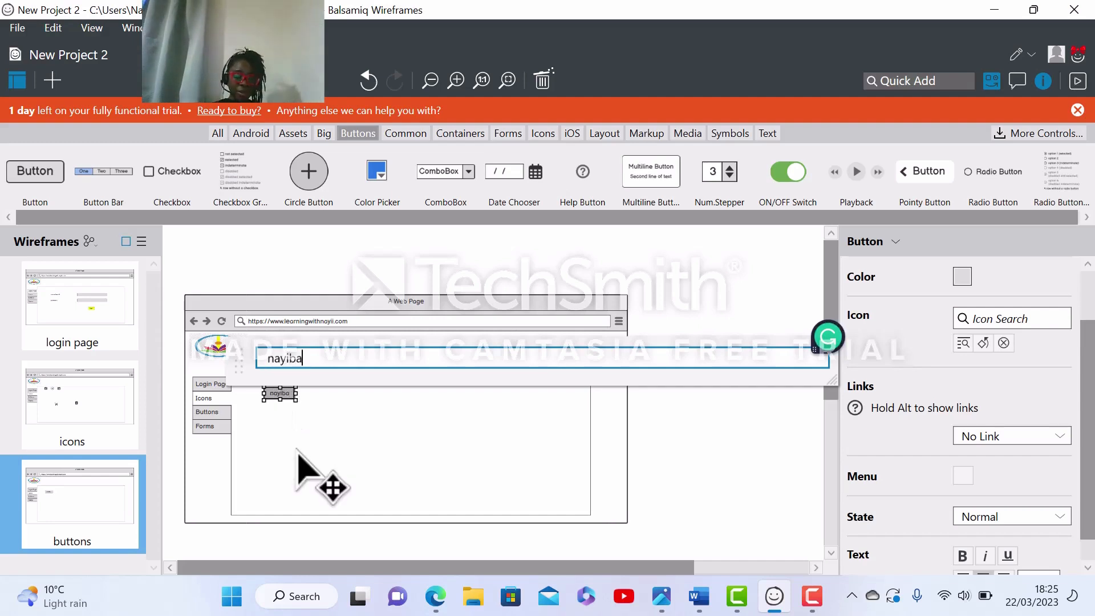
pyautogui.press('Return')
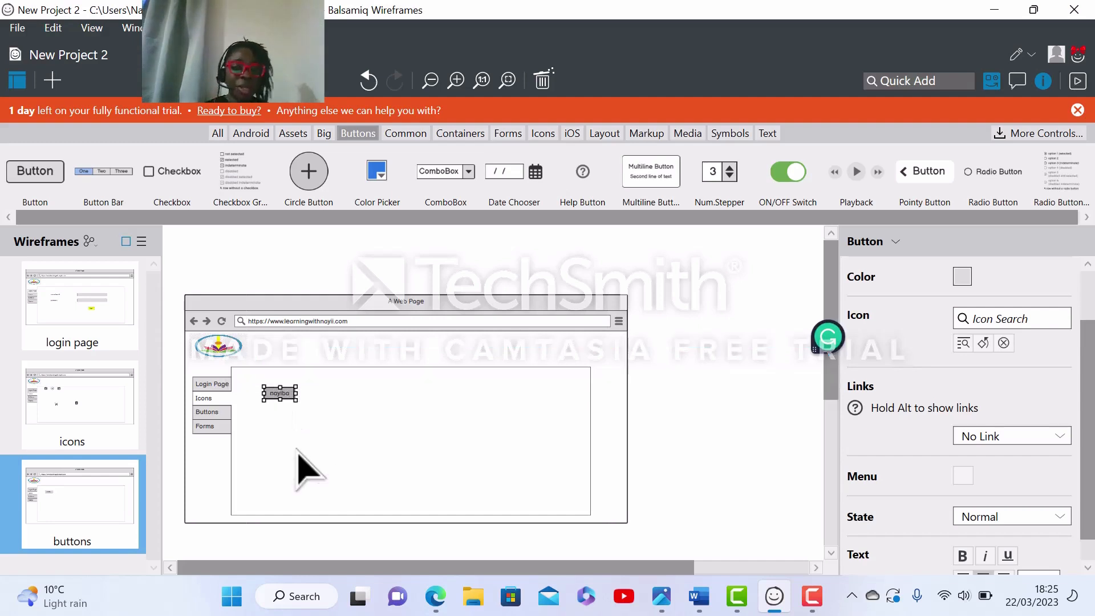
pyautogui.click(302, 406)
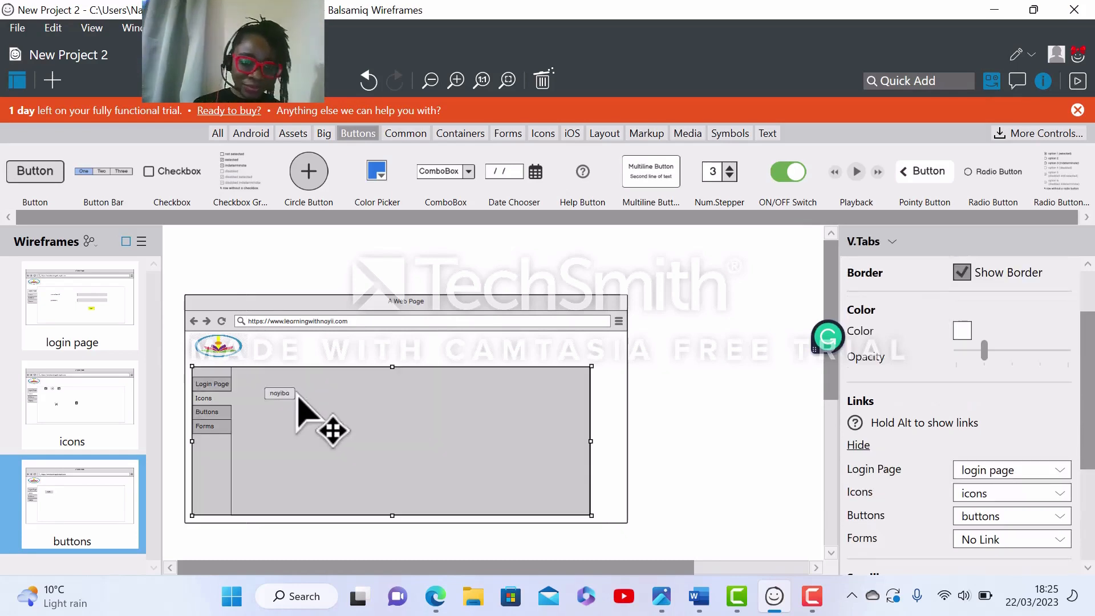
pyautogui.click(291, 357)
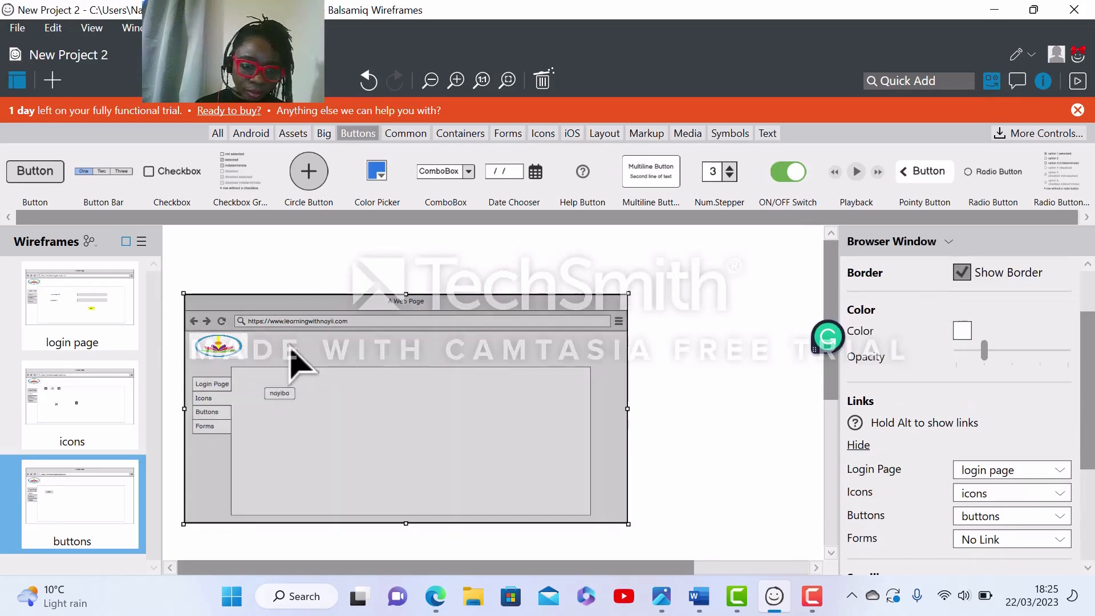
pyautogui.click(284, 268)
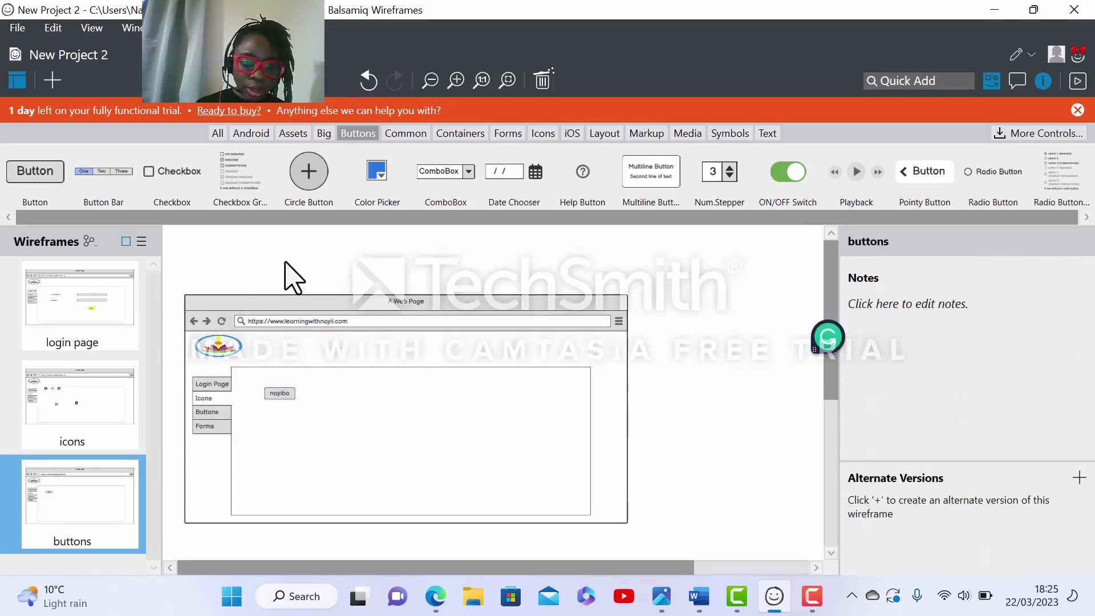
# Widen the name button to about 181, keeping its height.
pyautogui.click(285, 393)
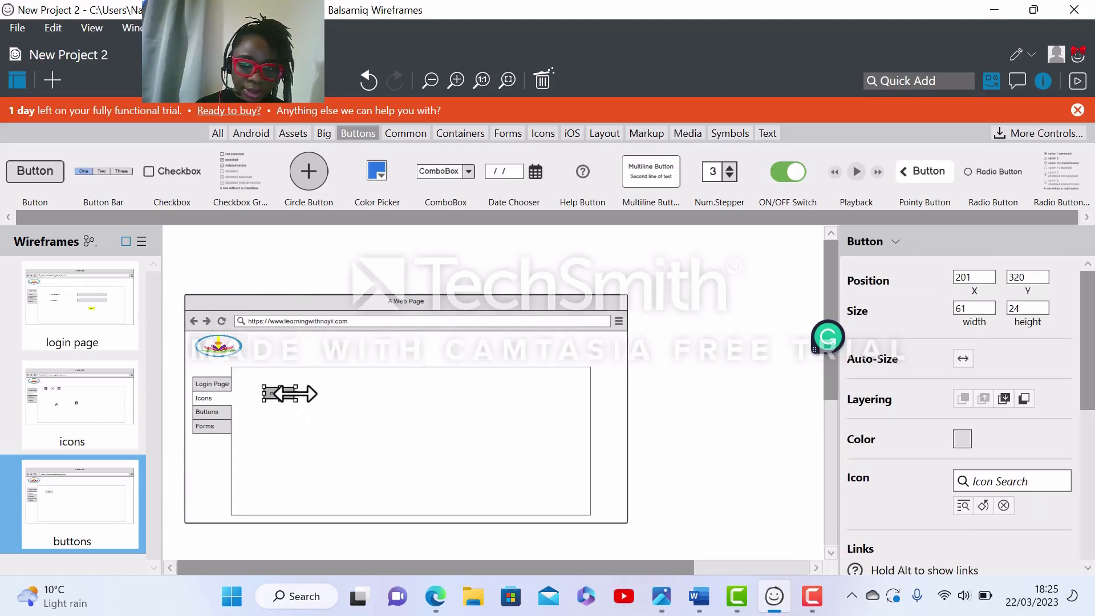
pyautogui.moveTo(295, 393); pyautogui.dragTo(355, 403)
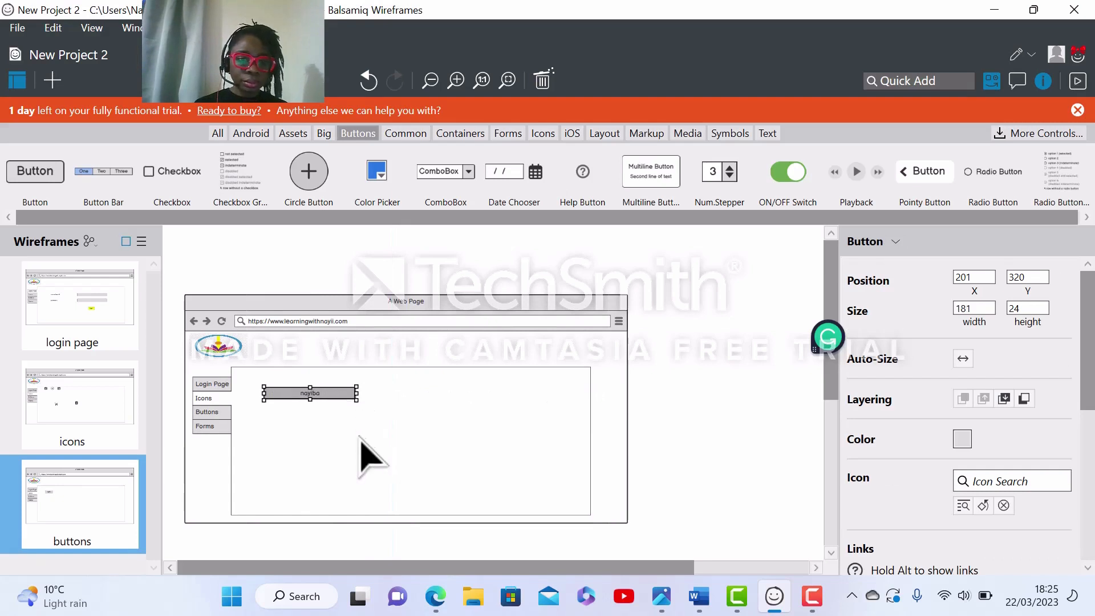
pyautogui.click(360, 439)
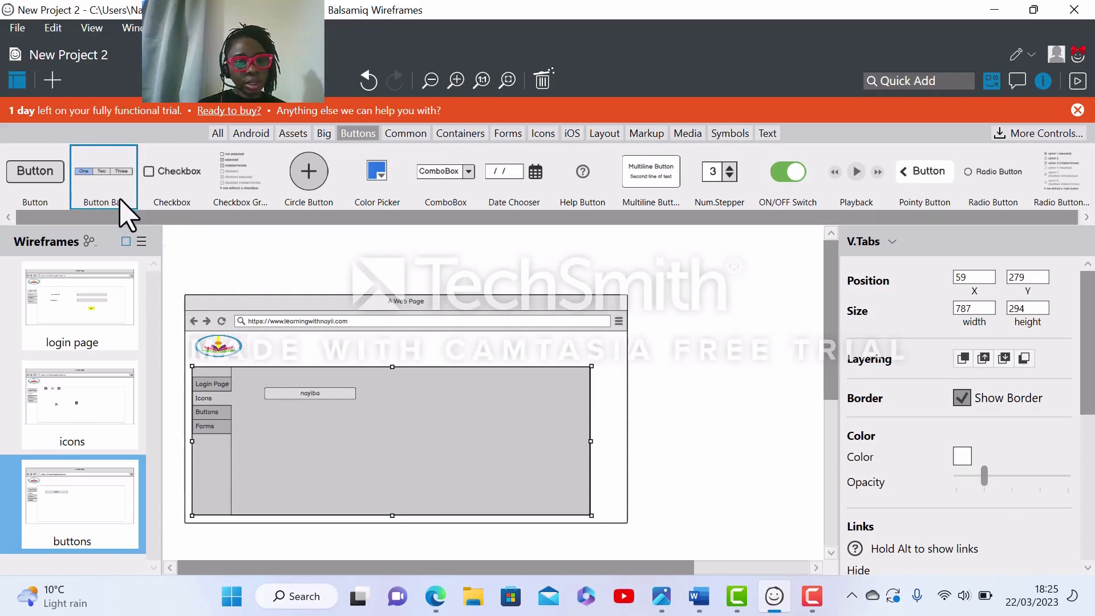
# Add a Button Bar below the name button and change its first label to "contact us".
pyautogui.moveTo(117, 206); pyautogui.dragTo(327, 458)
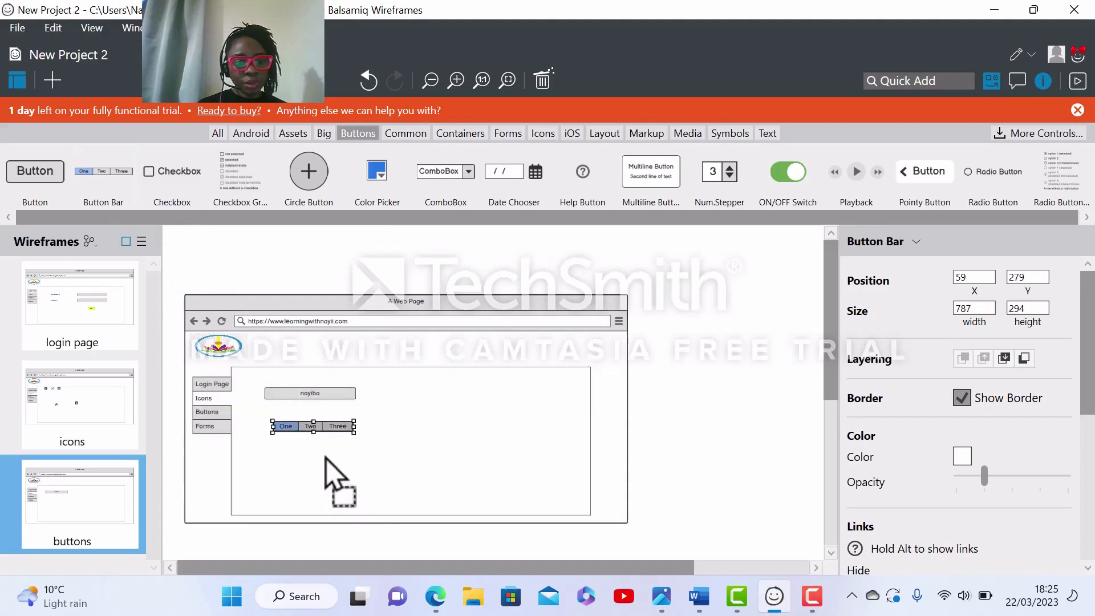
pyautogui.doubleClick(299, 428)
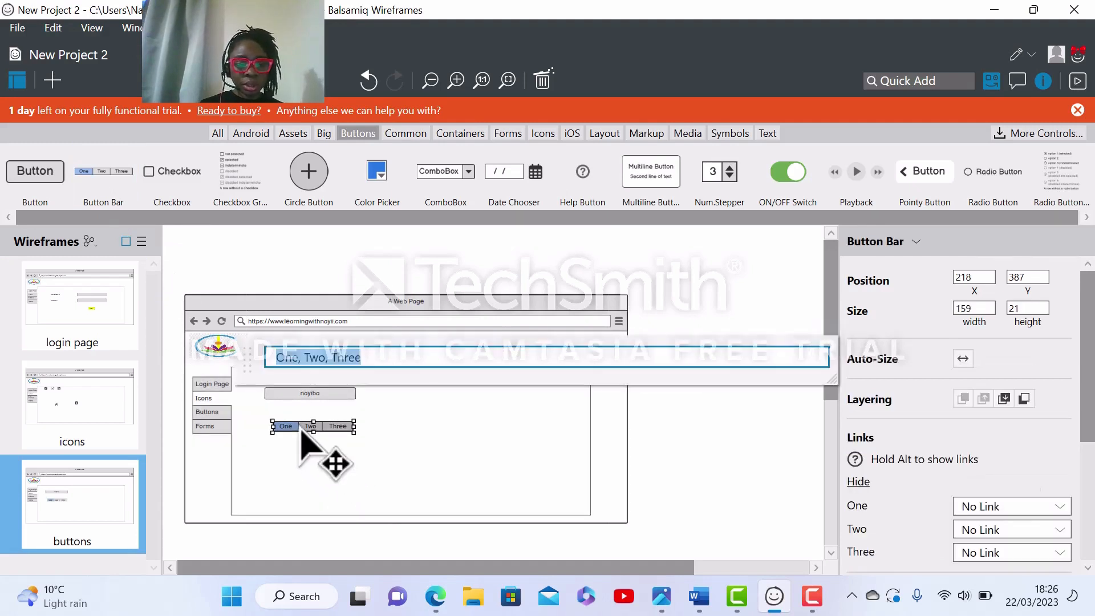
pyautogui.click(297, 360)
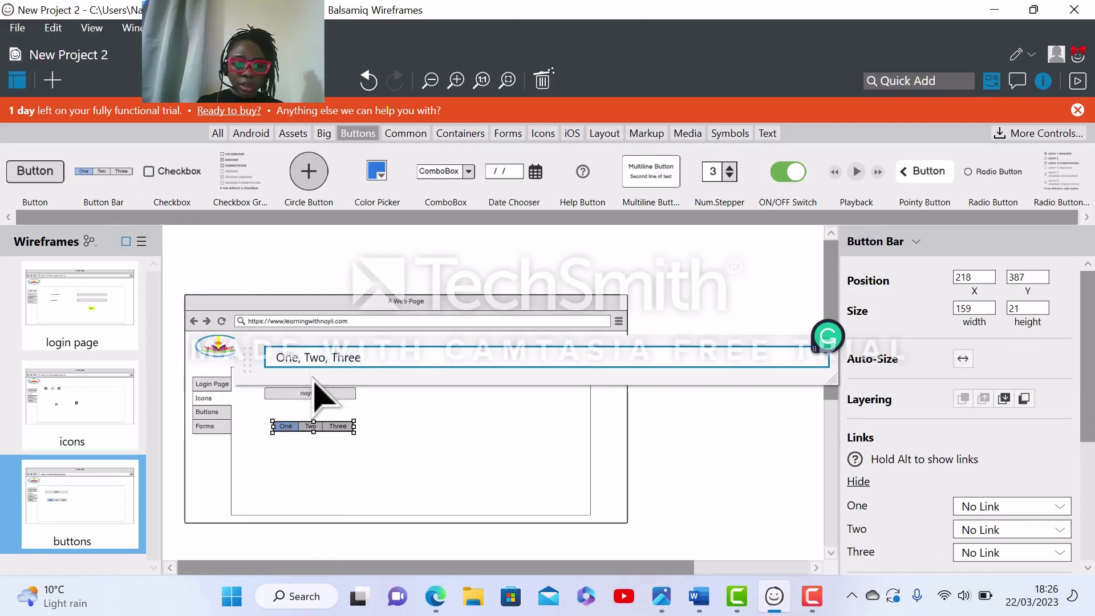
pyautogui.press('BackSpace')
pyautogui.press('BackSpace')
pyautogui.press('BackSpace')
pyautogui.write('con')
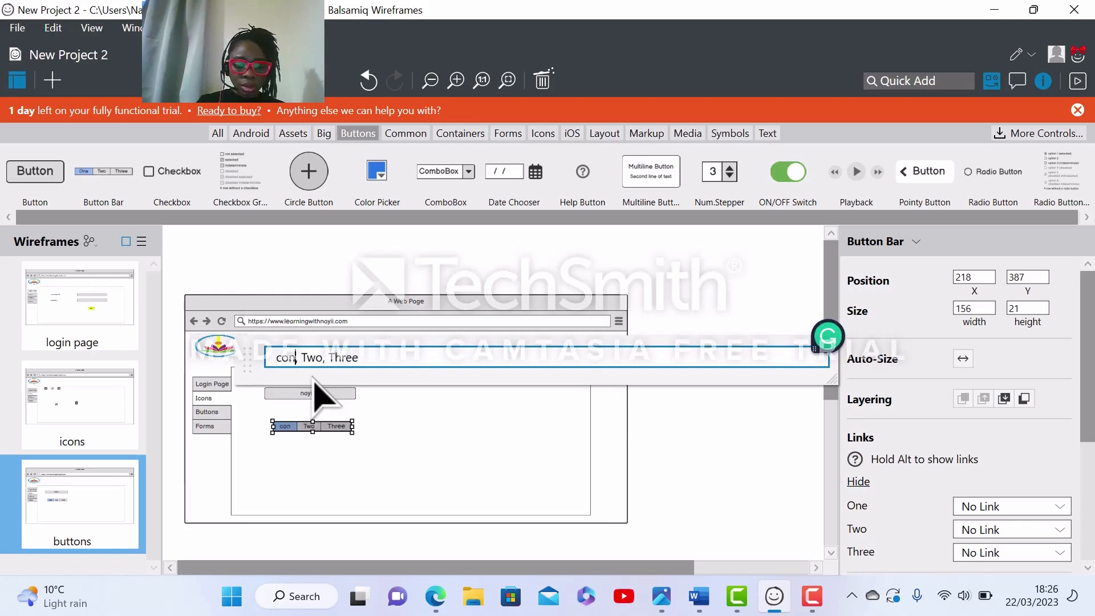
pyautogui.write('tact')
pyautogui.write(' is=')
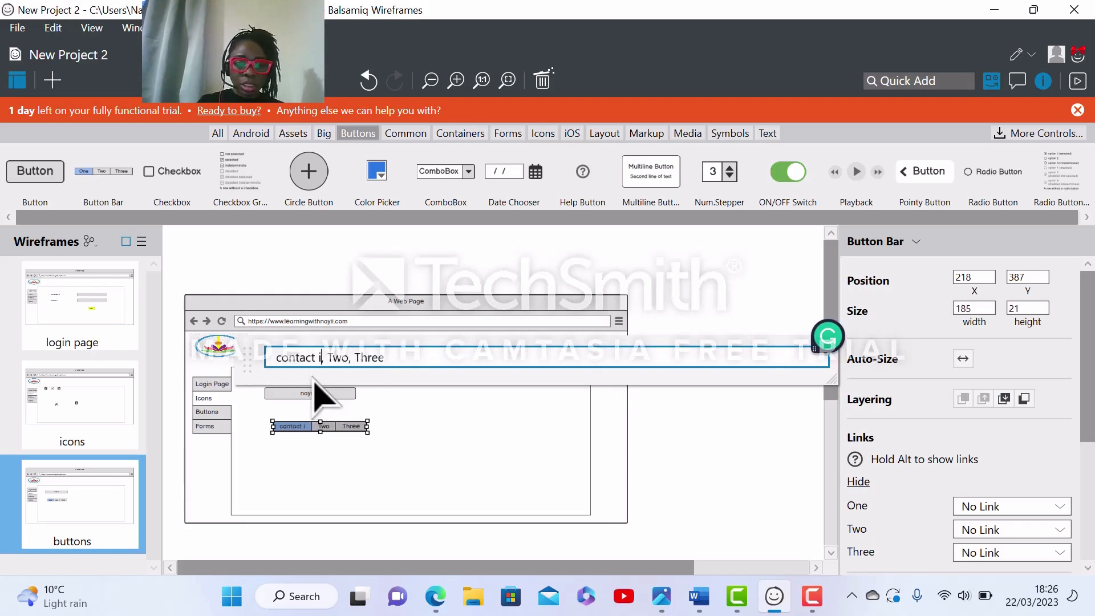
pyautogui.press('BackSpace')
pyautogui.press('BackSpace')
pyautogui.press('BackSpace')
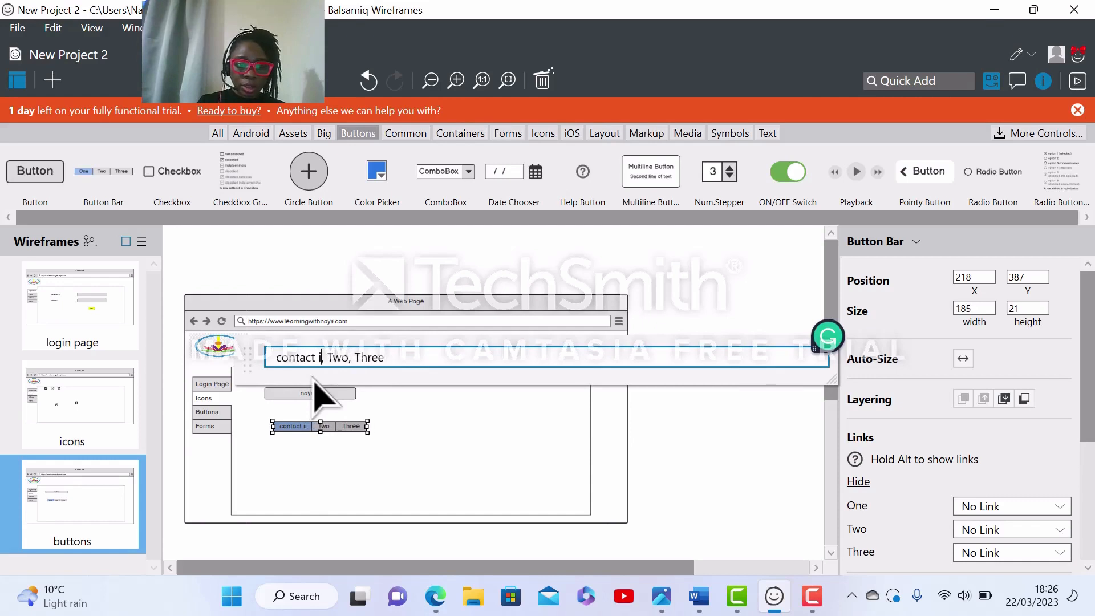
pyautogui.write('us')
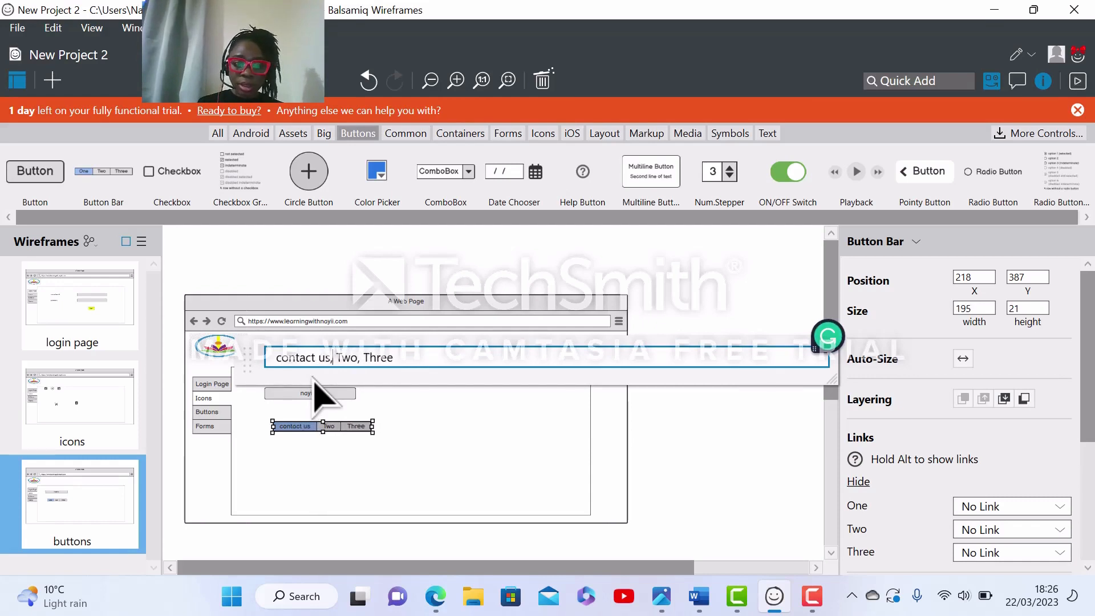
# Change the button bar's second label to "Work with us".
pyautogui.press('BackSpace')
pyautogui.press('BackSpace')
pyautogui.press('BackSpace')
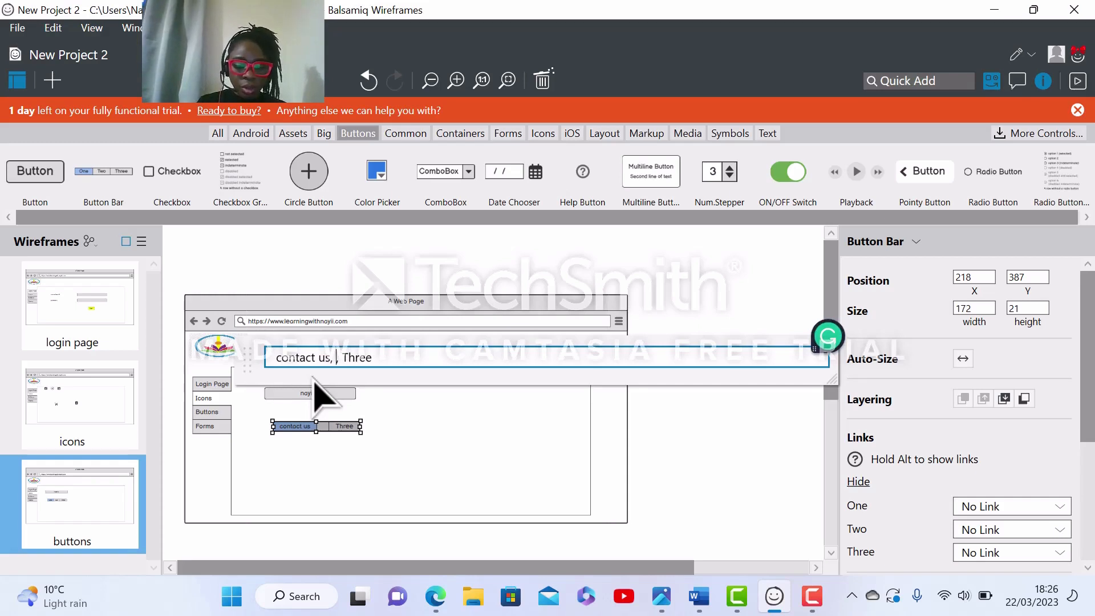
pyautogui.write('Work w')
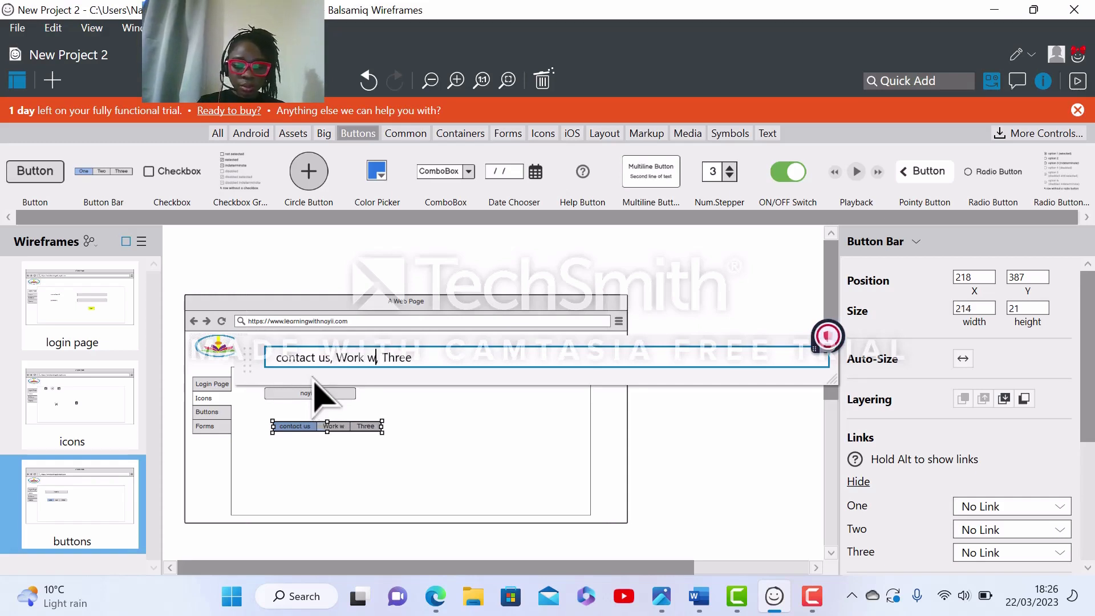
pyautogui.write('ith us')
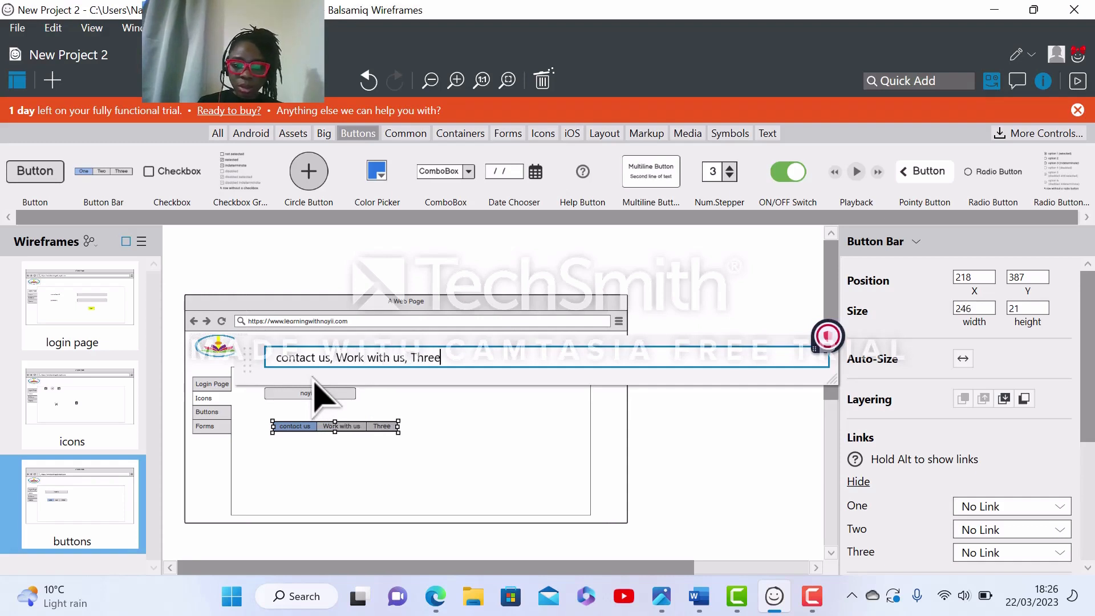
# Change the button bar's third label to "about us".
pyautogui.press('BackSpace')
pyautogui.press('BackSpace')
pyautogui.press('BackSpace')
pyautogui.press('BackSpace')
pyautogui.write('ab')
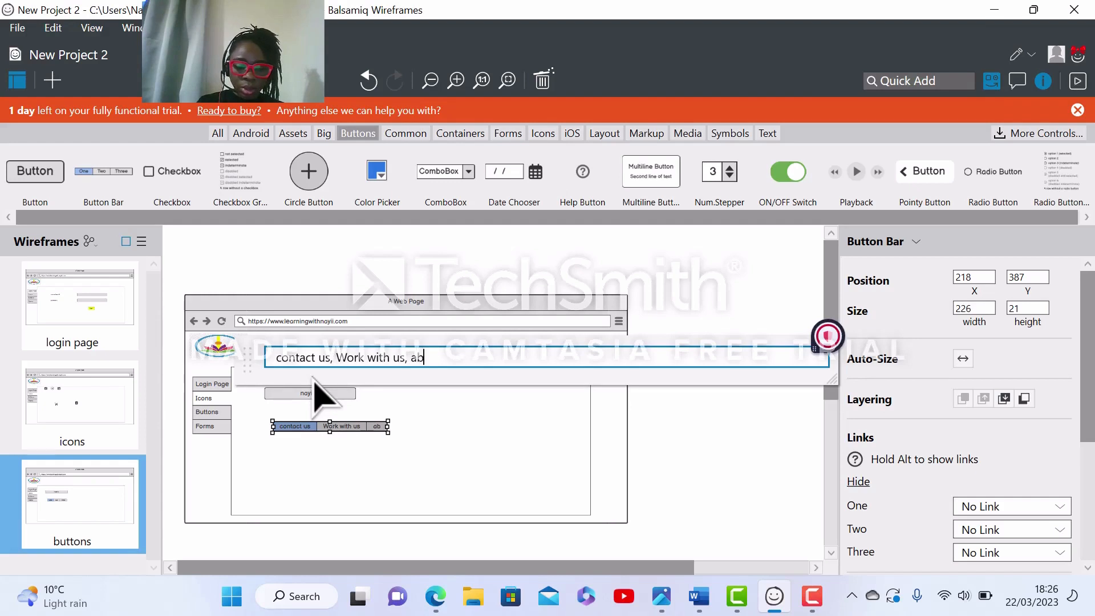
pyautogui.write('out us')
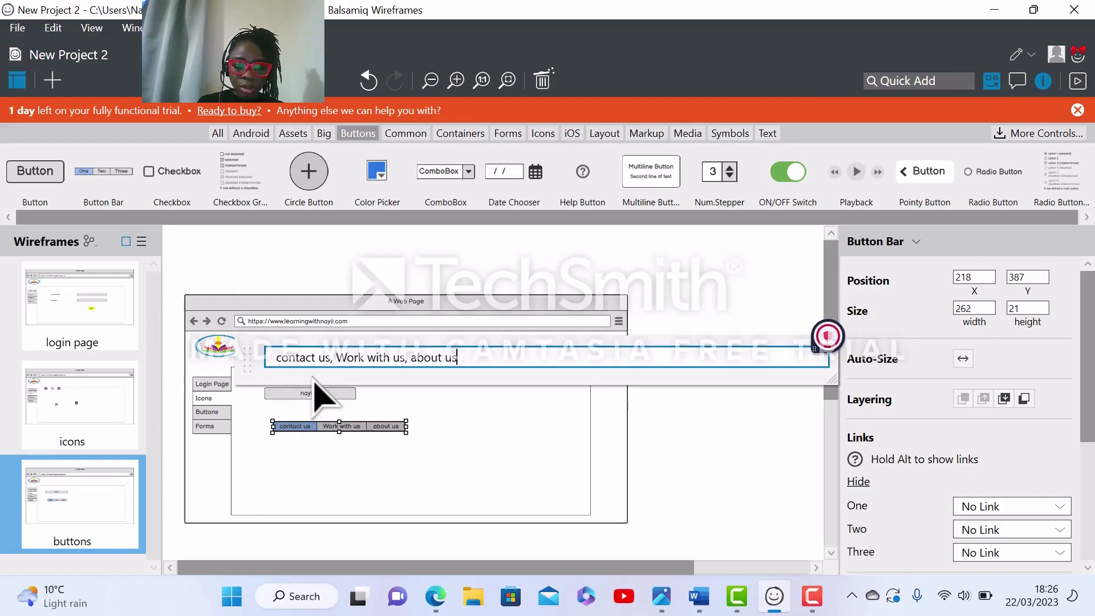
# Add a fourth label, "gallery", to the button bar and finish editing its text.
pyautogui.write(', ')
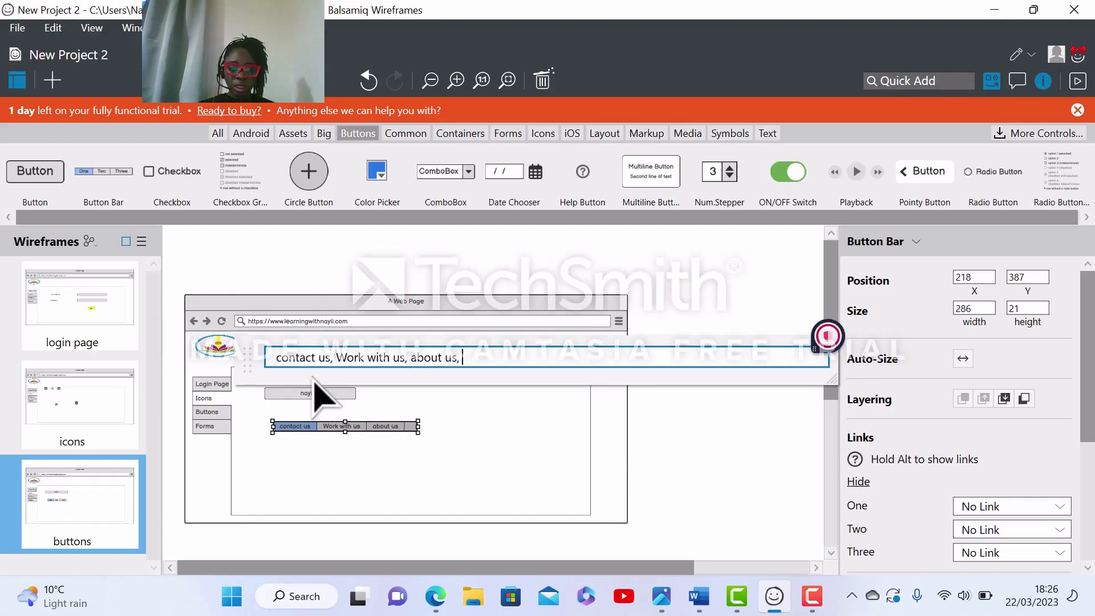
pyautogui.write('galle')
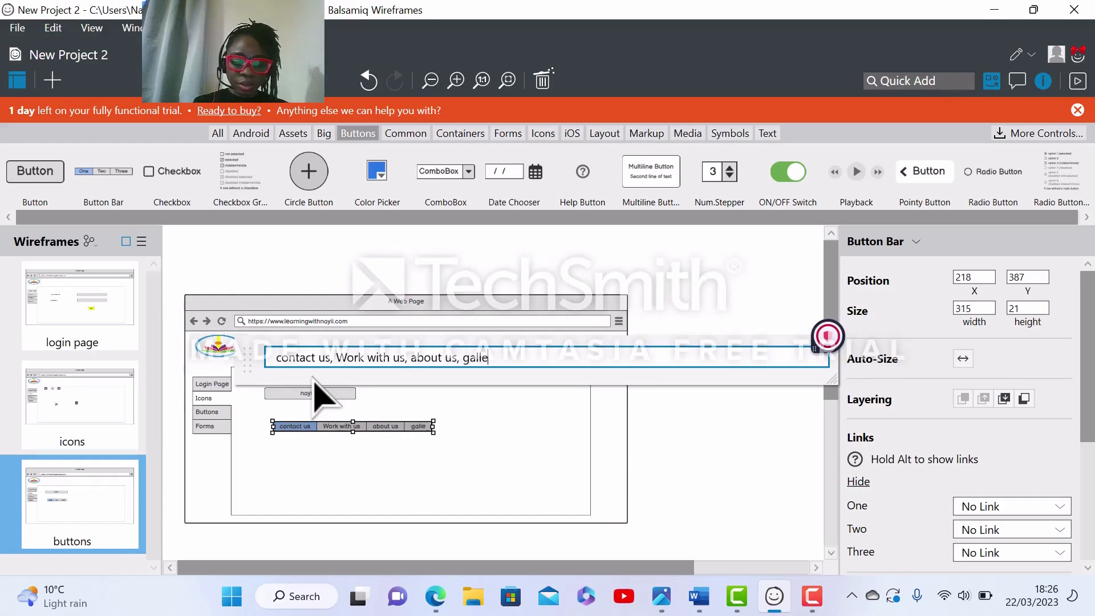
pyautogui.write('ry')
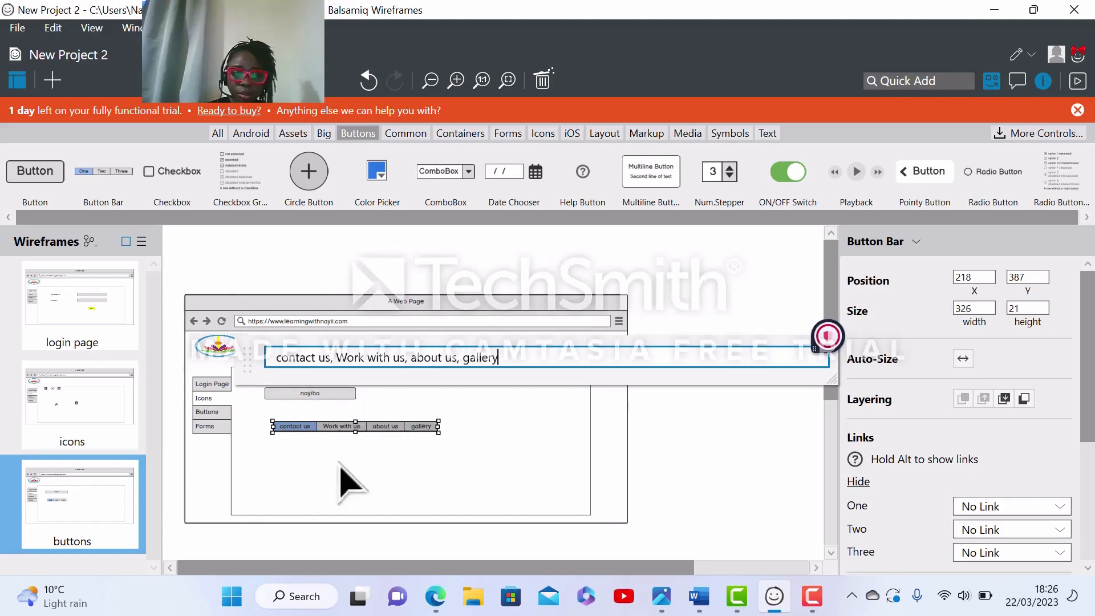
pyautogui.press('Return')
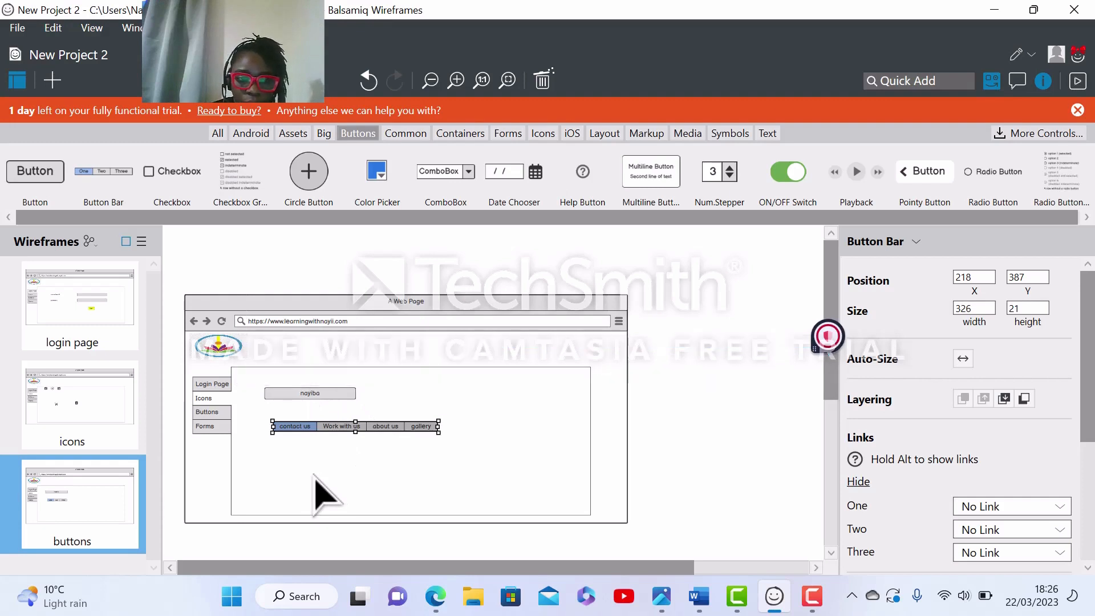
pyautogui.click(314, 476)
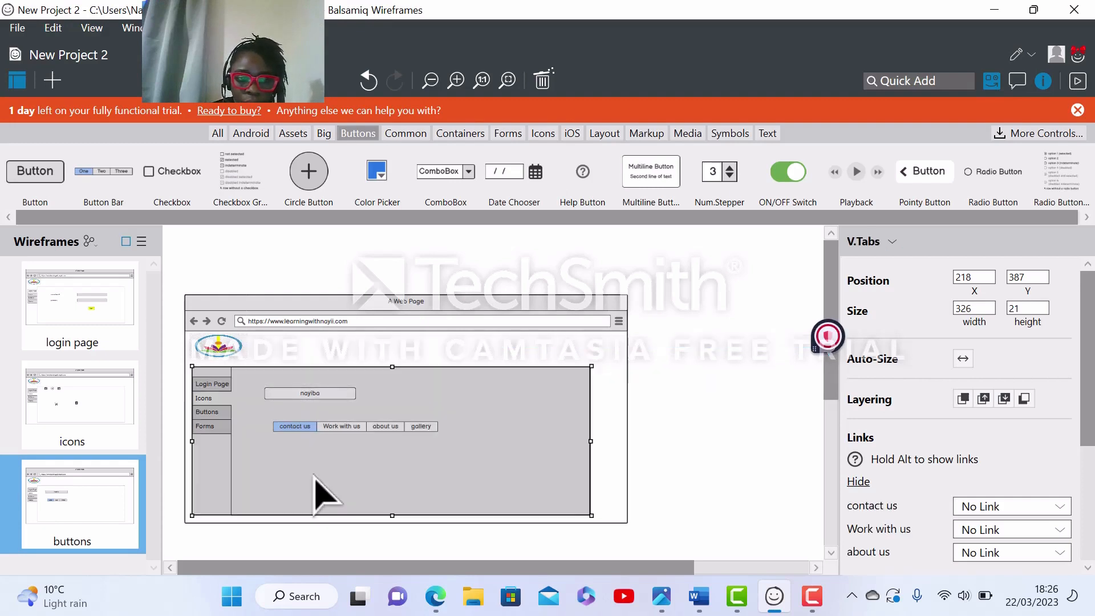
# Extend the button bar with three placeholder labels after gallery: "shdkaL", "JAJAKAKA" and "SKSKS S".
pyautogui.doubleClick(396, 425)
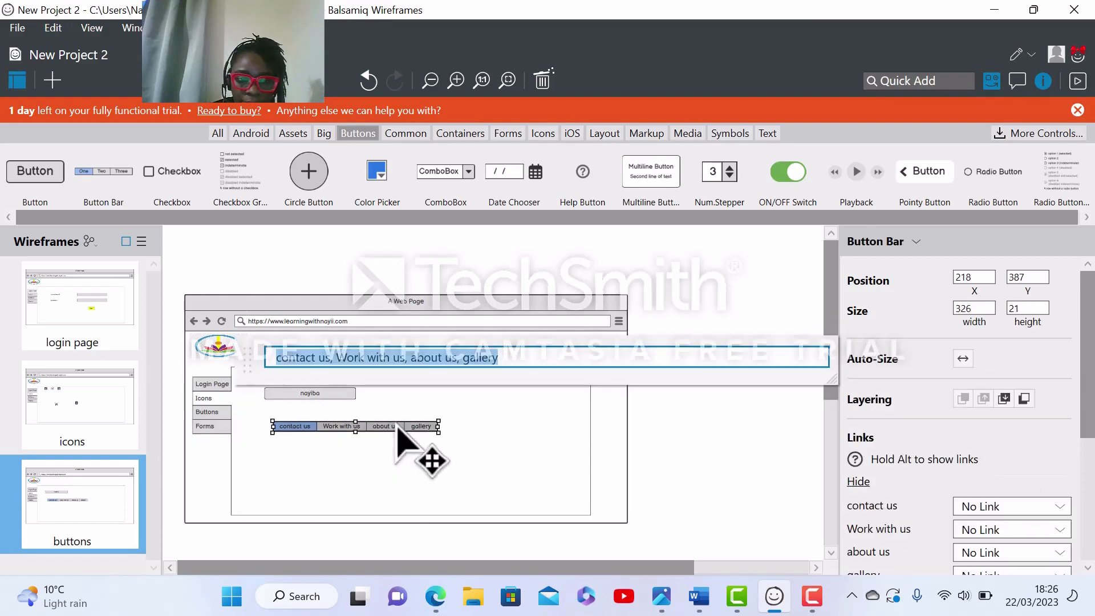
pyautogui.click(508, 357)
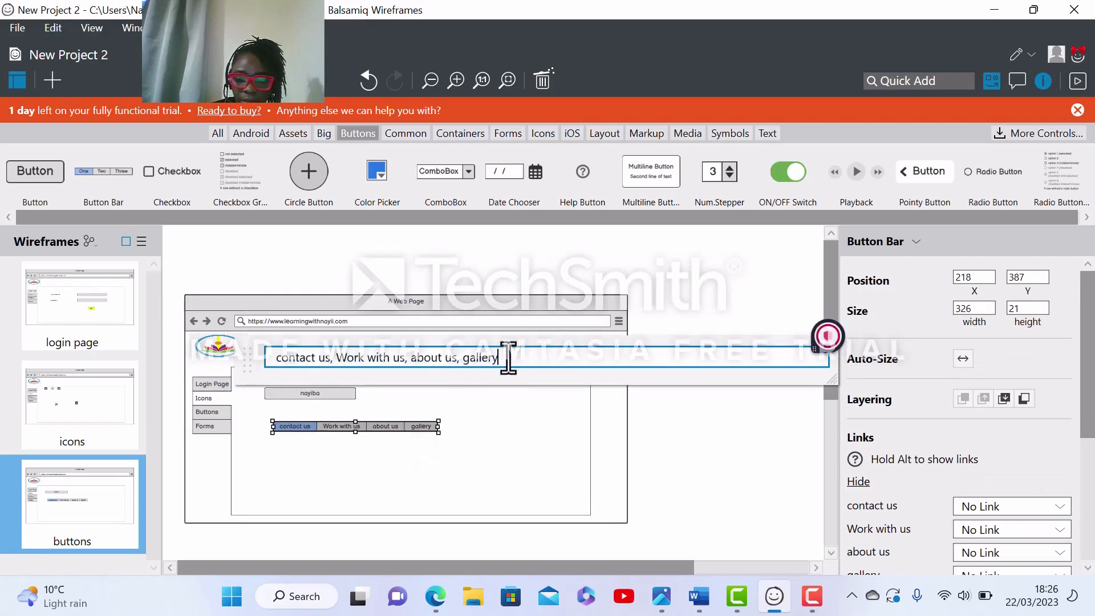
pyautogui.write(',')
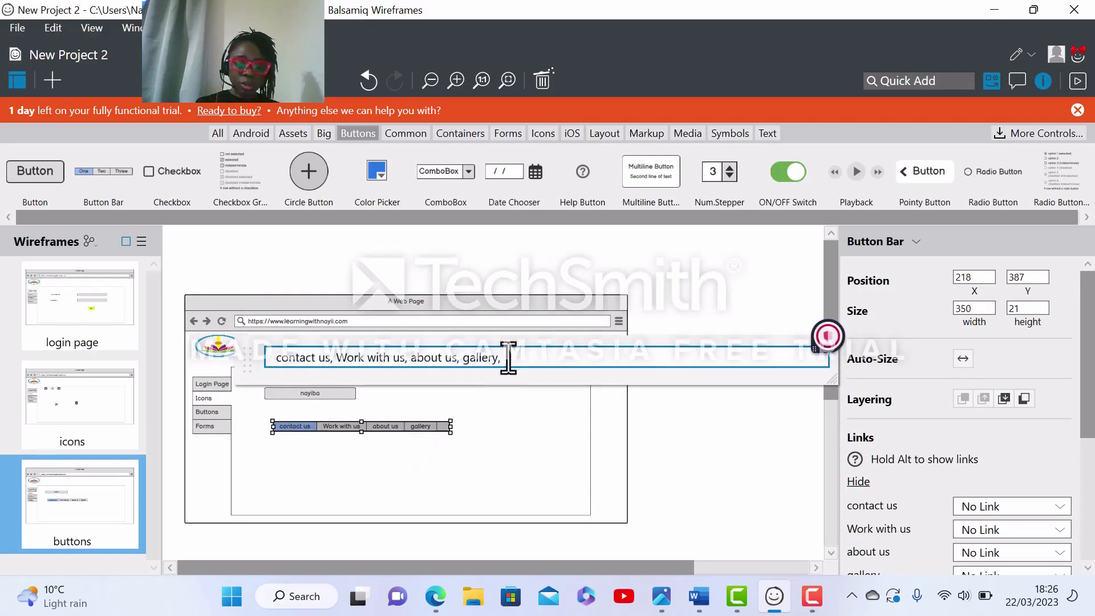
pyautogui.write(' shdka')
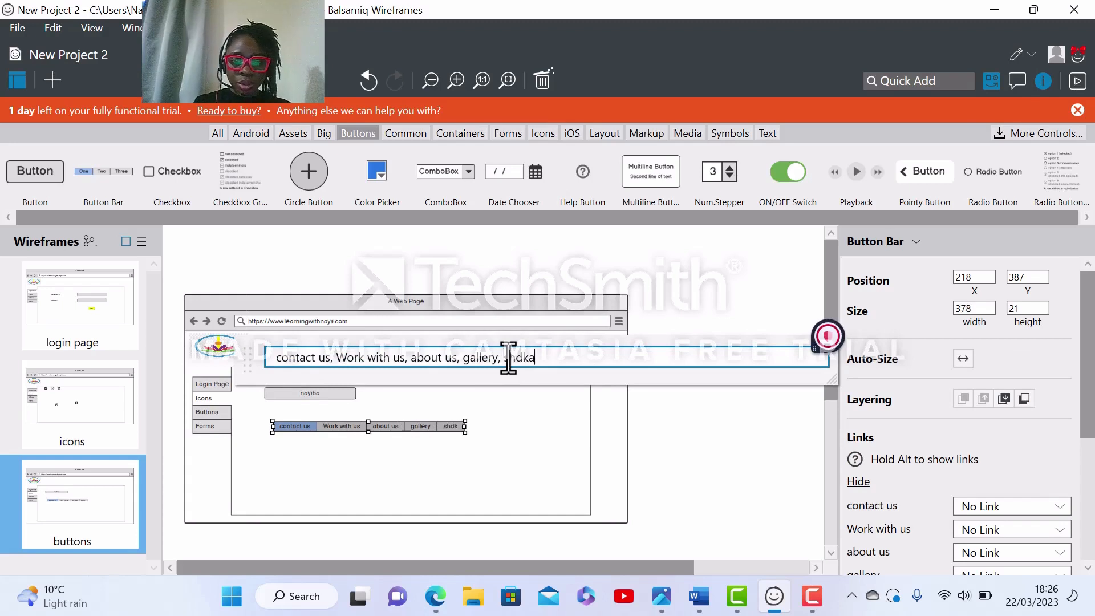
pyautogui.write('L, JA')
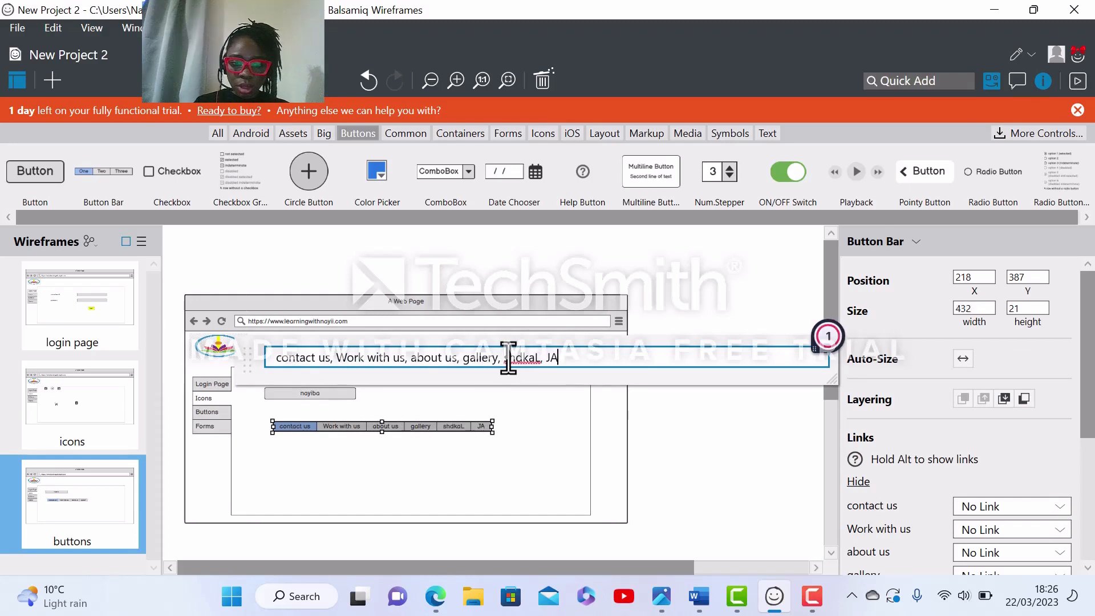
pyautogui.write('JAKAKA,J')
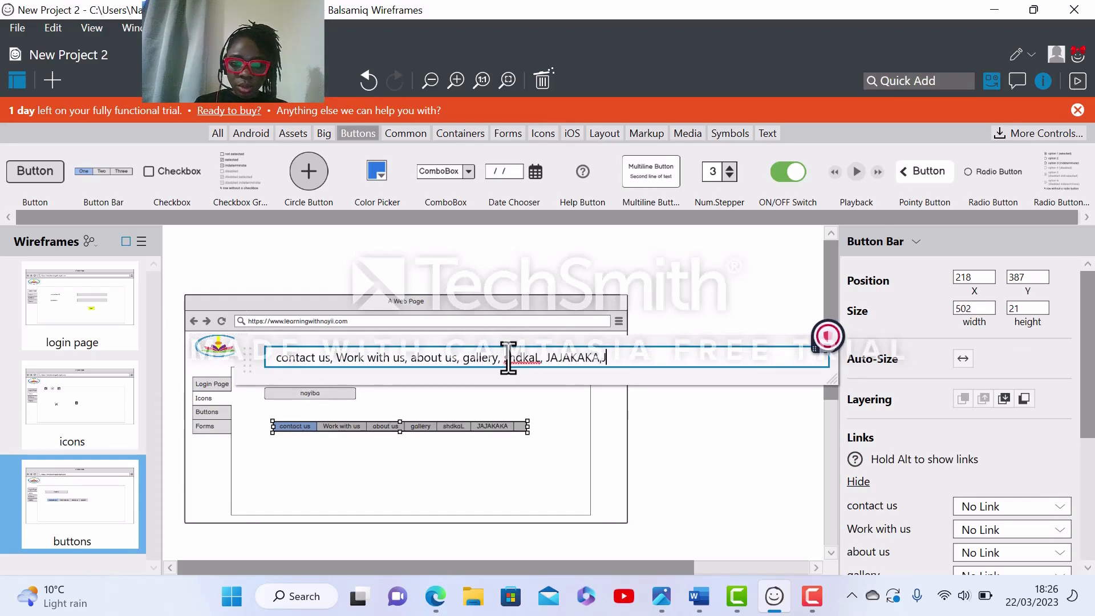
pyautogui.press('BackSpace')
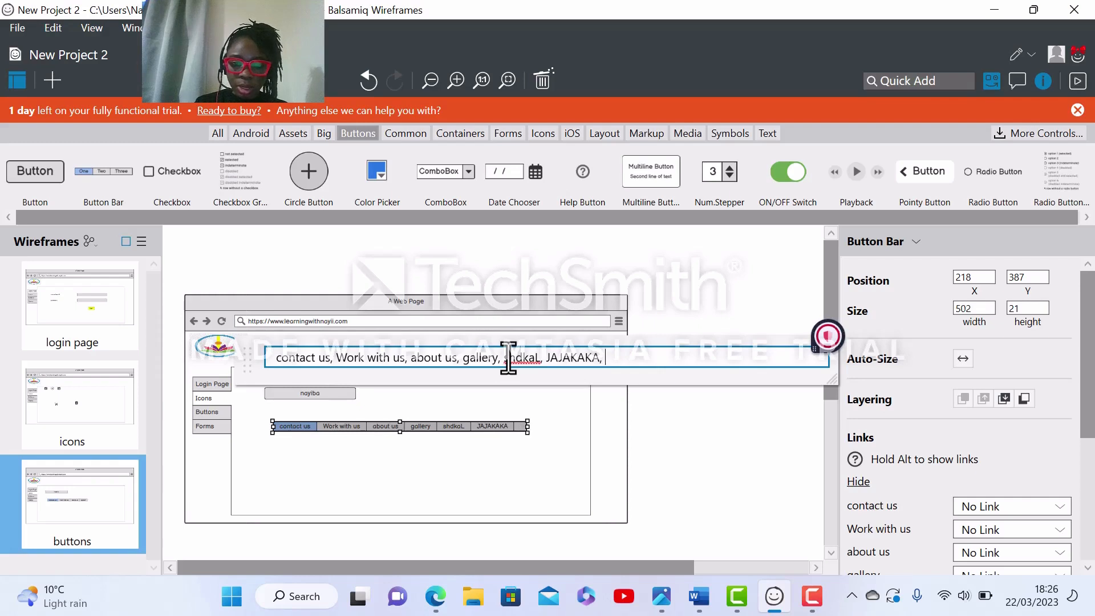
pyautogui.write('SKSKS S')
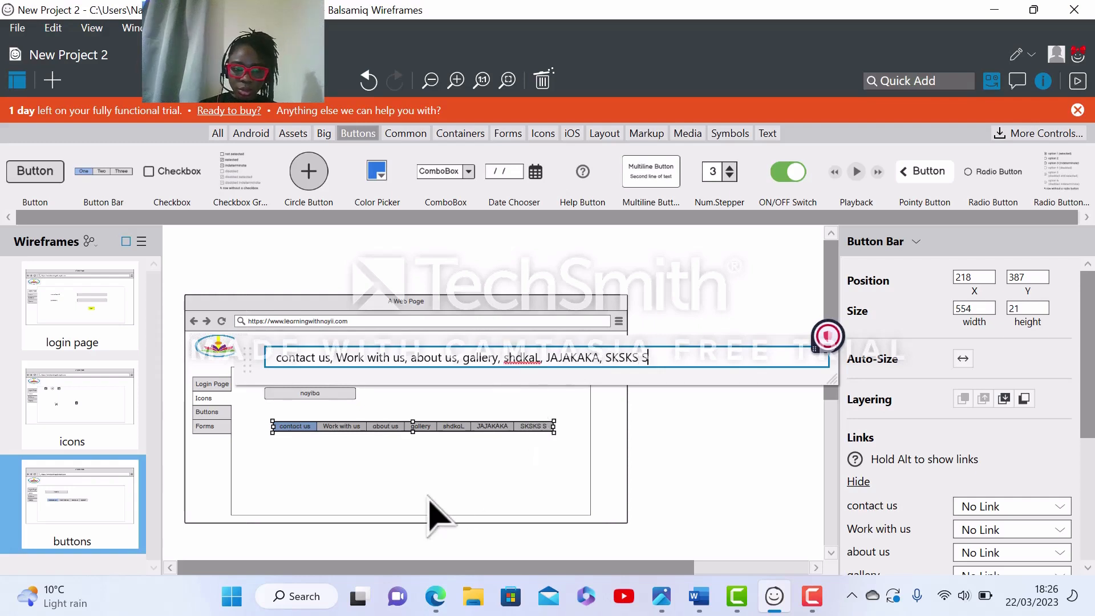
pyautogui.press('Return')
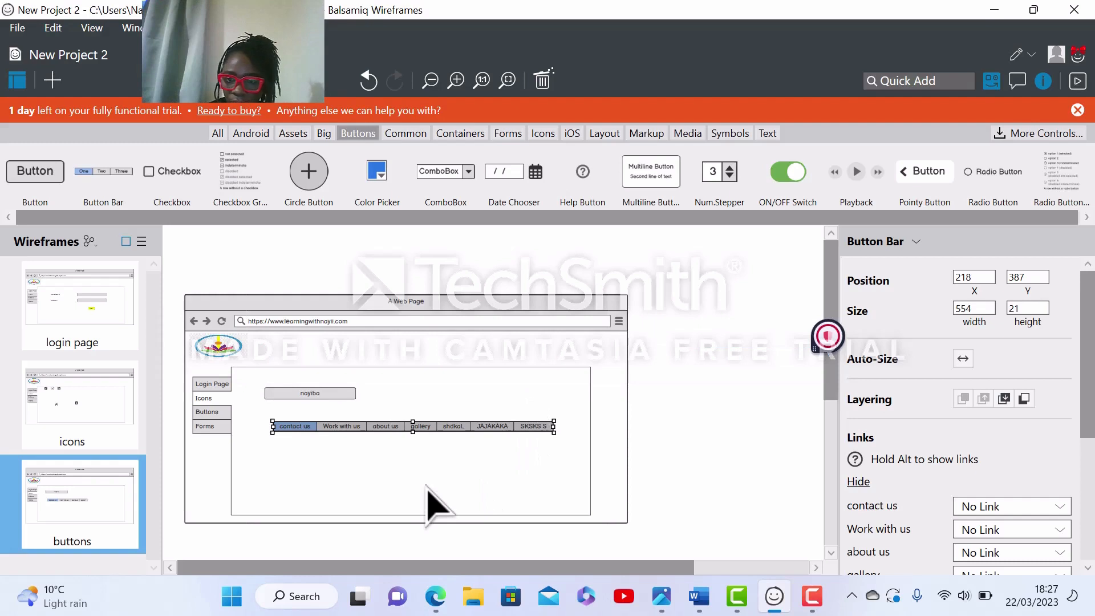
pyautogui.click(582, 505)
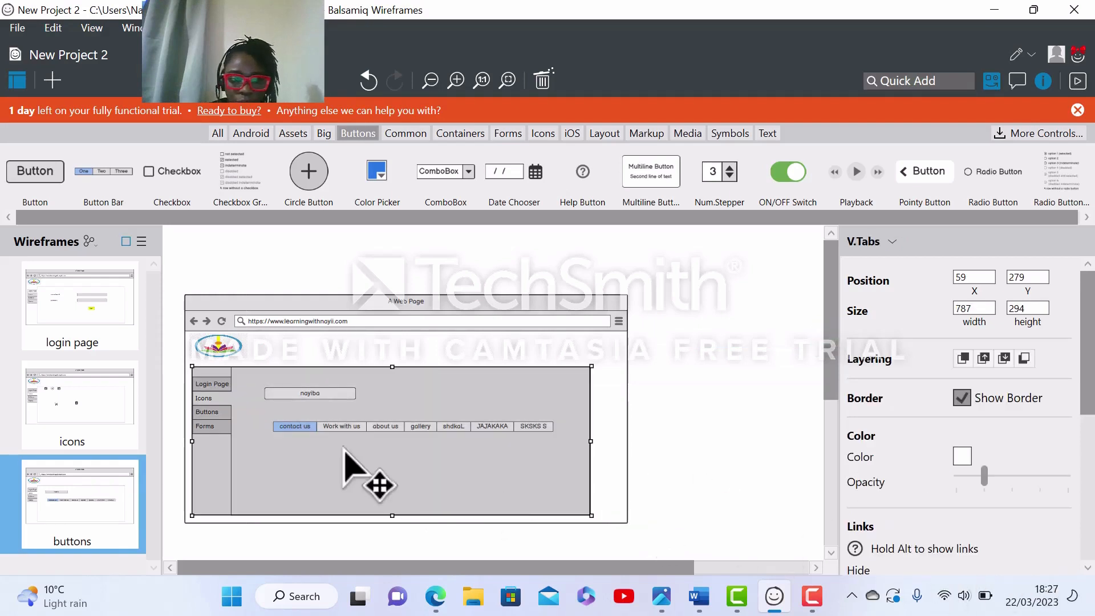
# Move the button bar down to the lower edge of the tab area, at about X 204, Y 536.
pyautogui.click(318, 430)
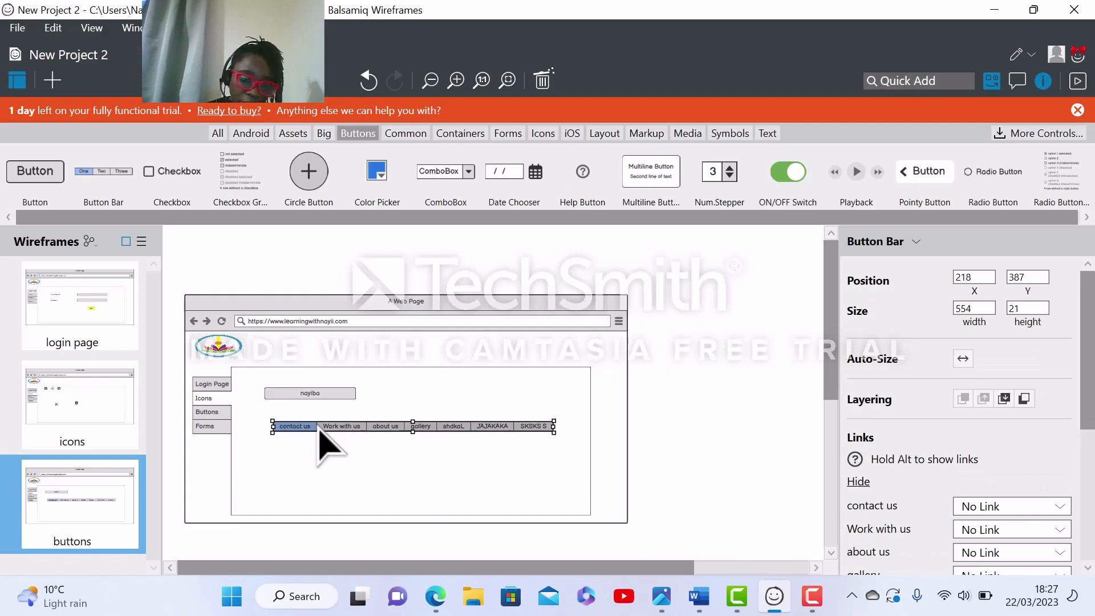
pyautogui.moveTo(321, 431); pyautogui.dragTo(310, 505)
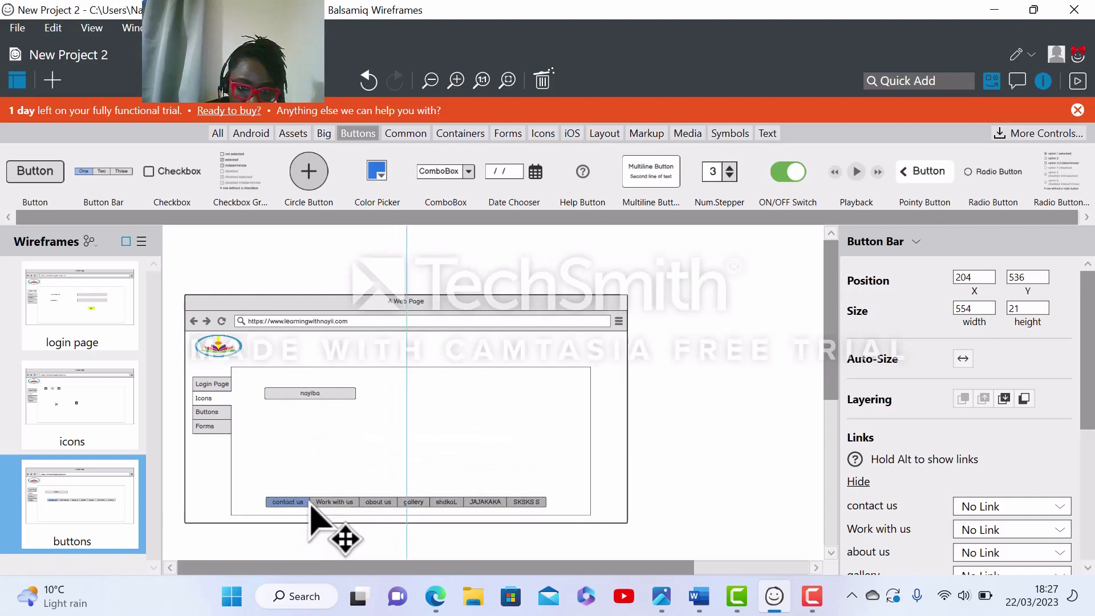
pyautogui.moveTo(310, 504); pyautogui.dragTo(309, 505)
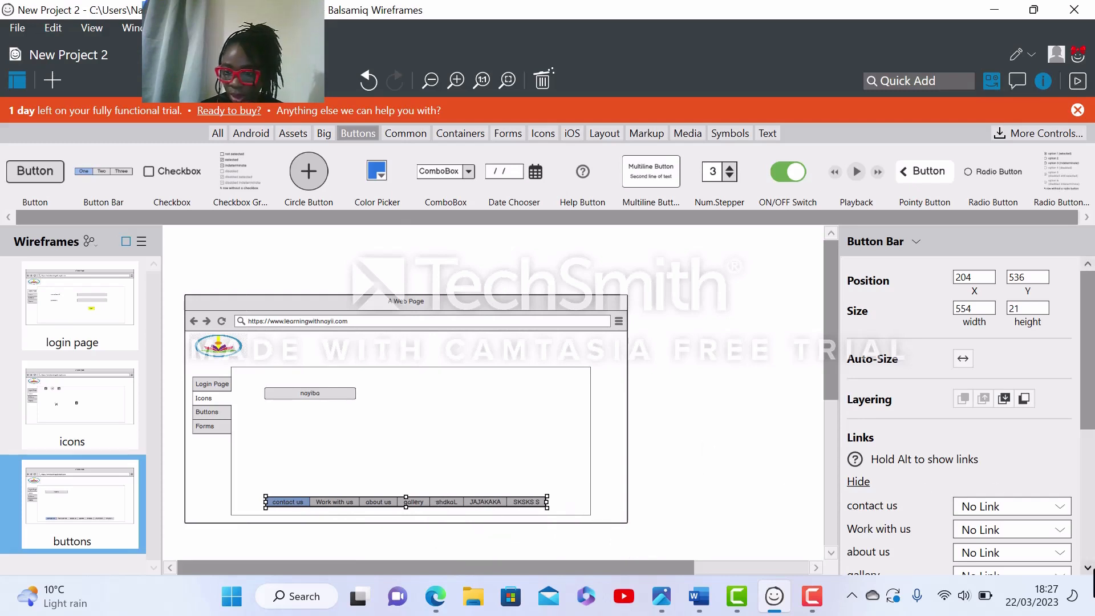
pyautogui.scroll(-3, 959, 415)
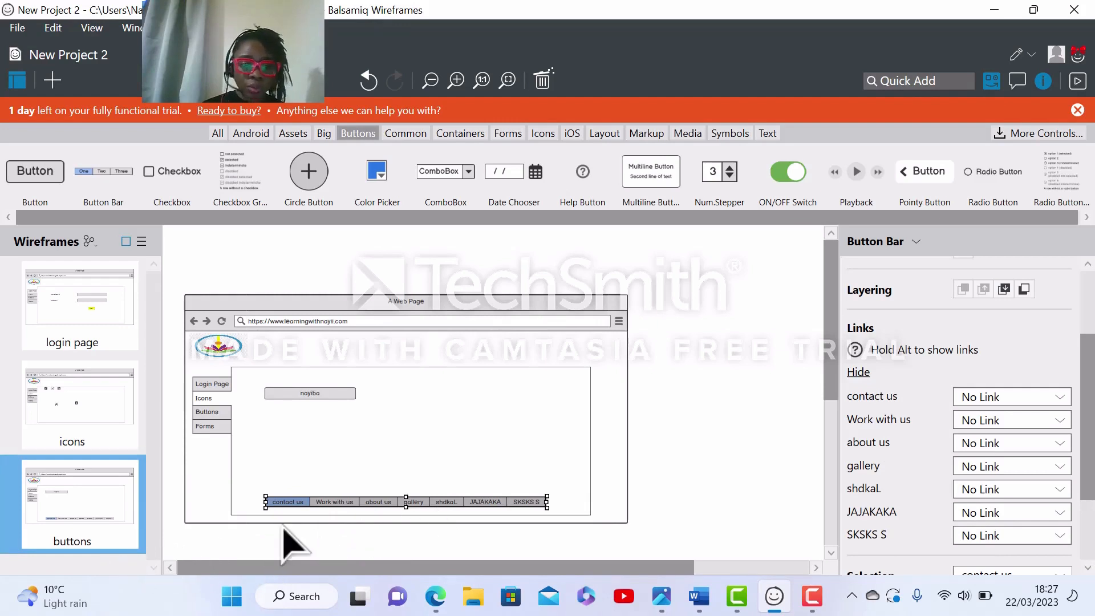
# Duplicate the buttons wireframe.
pyautogui.rightClick(134, 542)
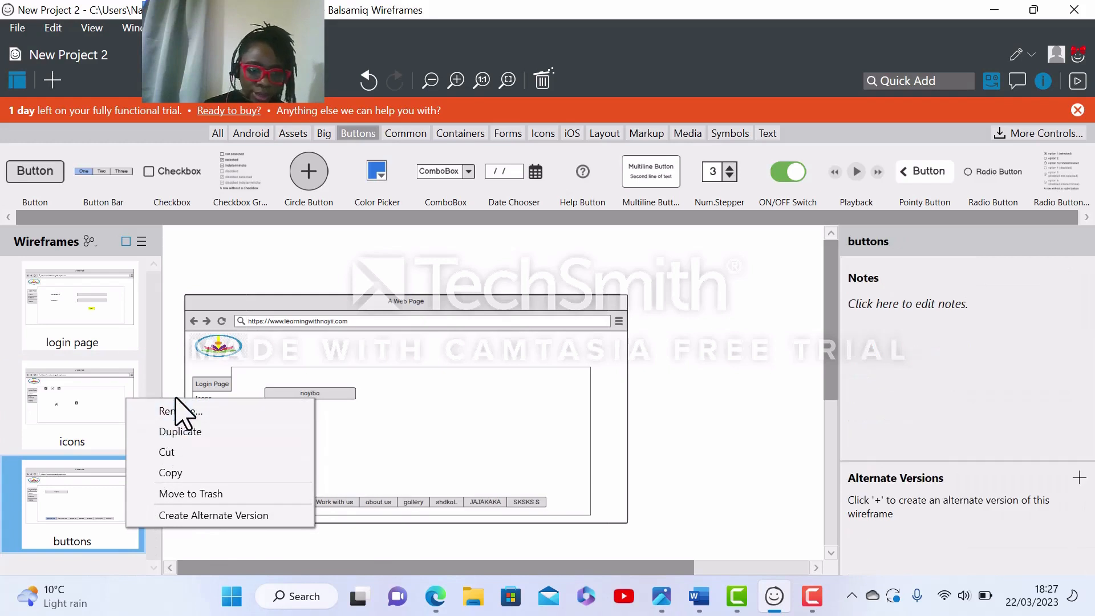
pyautogui.click(177, 439)
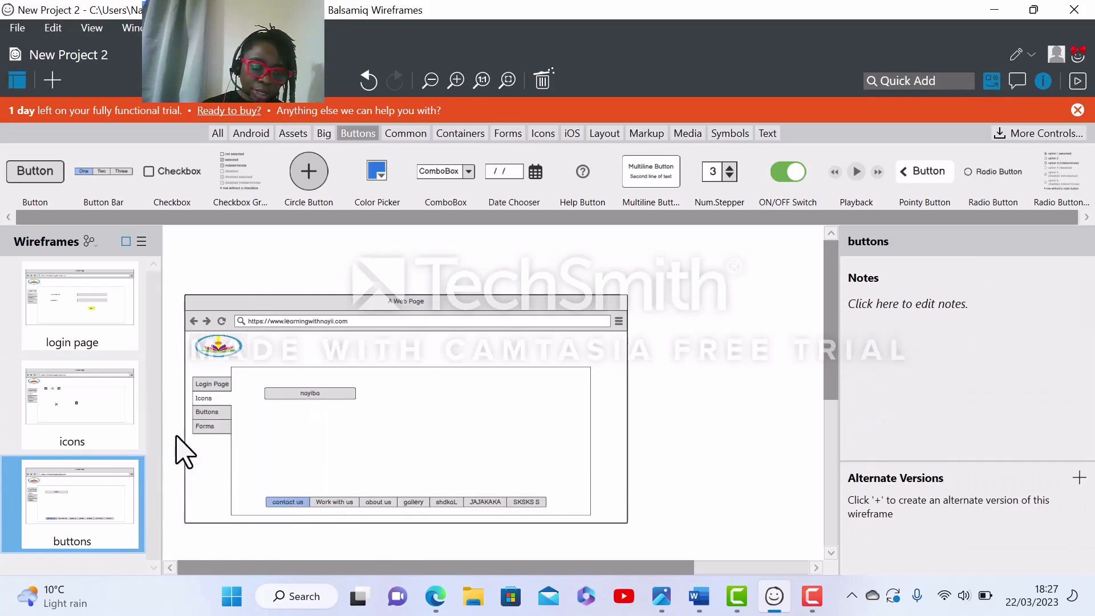
pyautogui.click(152, 567)
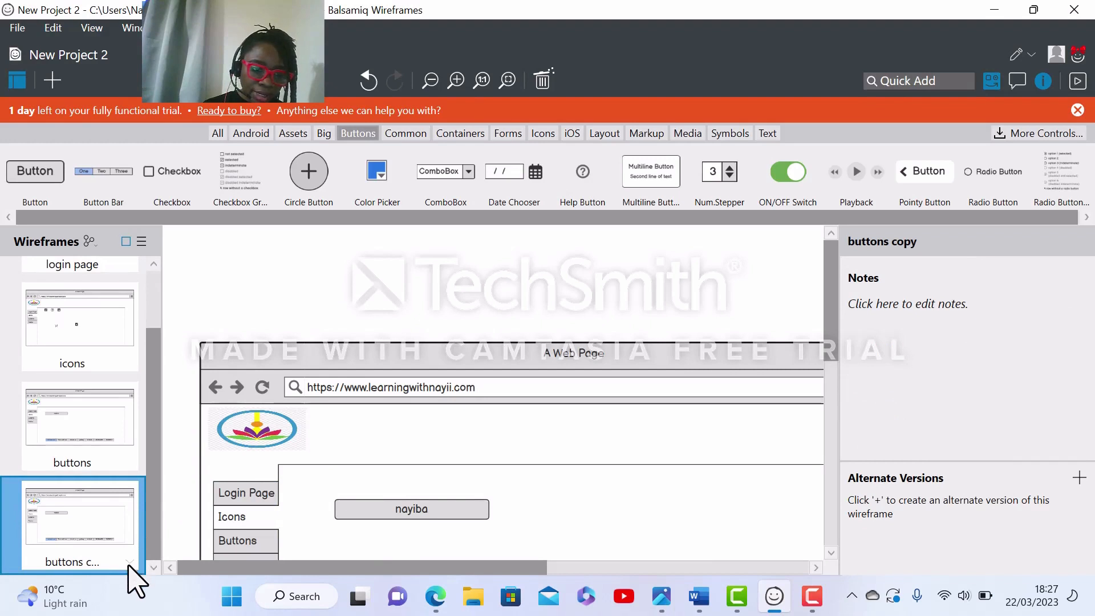
pyautogui.click(129, 564)
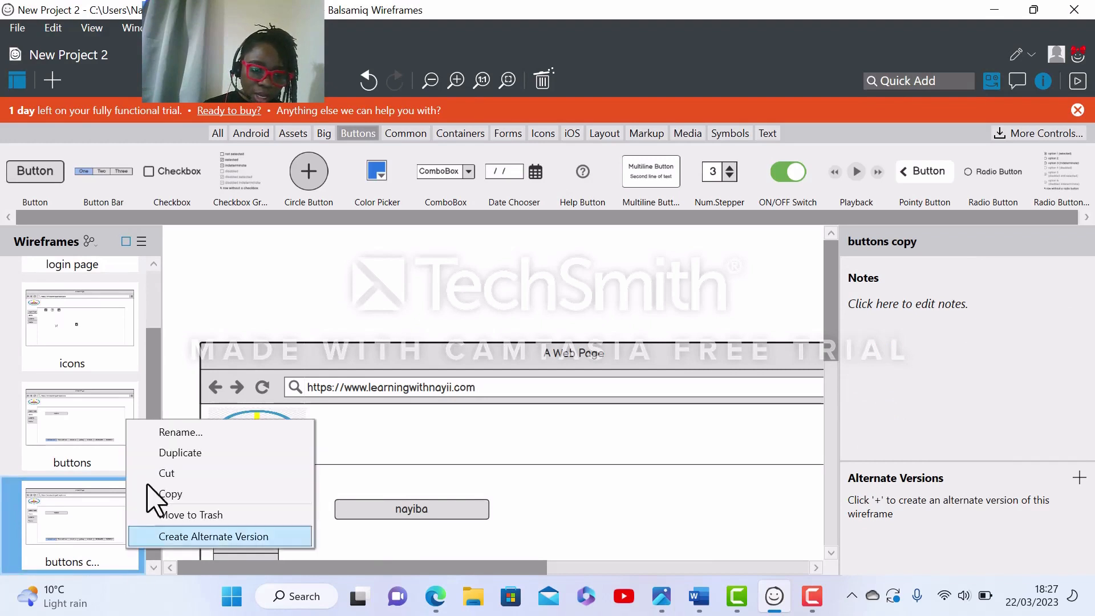
pyautogui.click(171, 432)
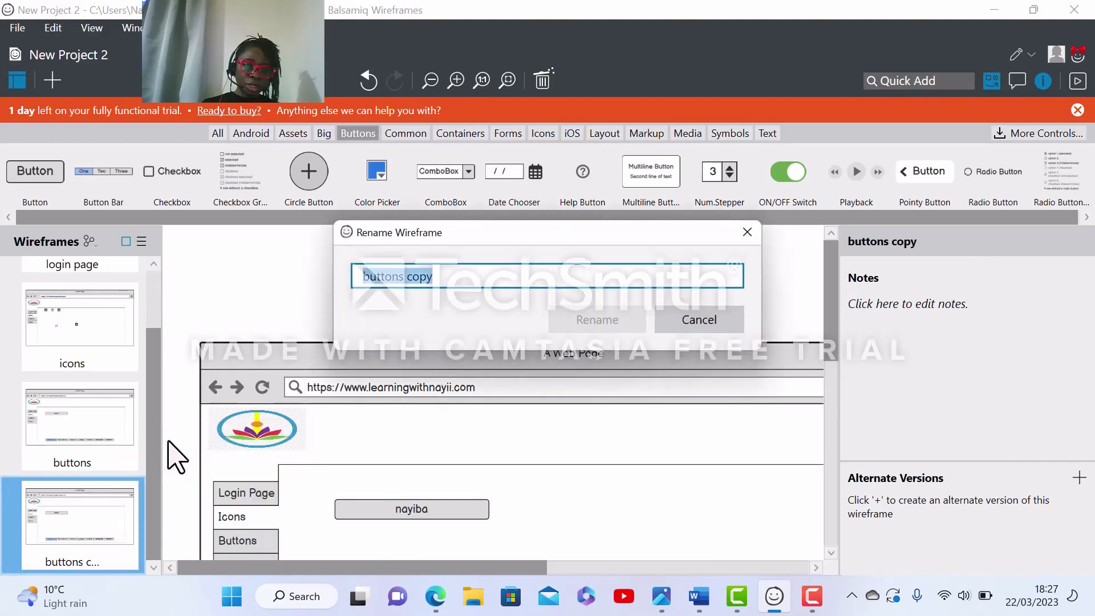
pyautogui.click(747, 234)
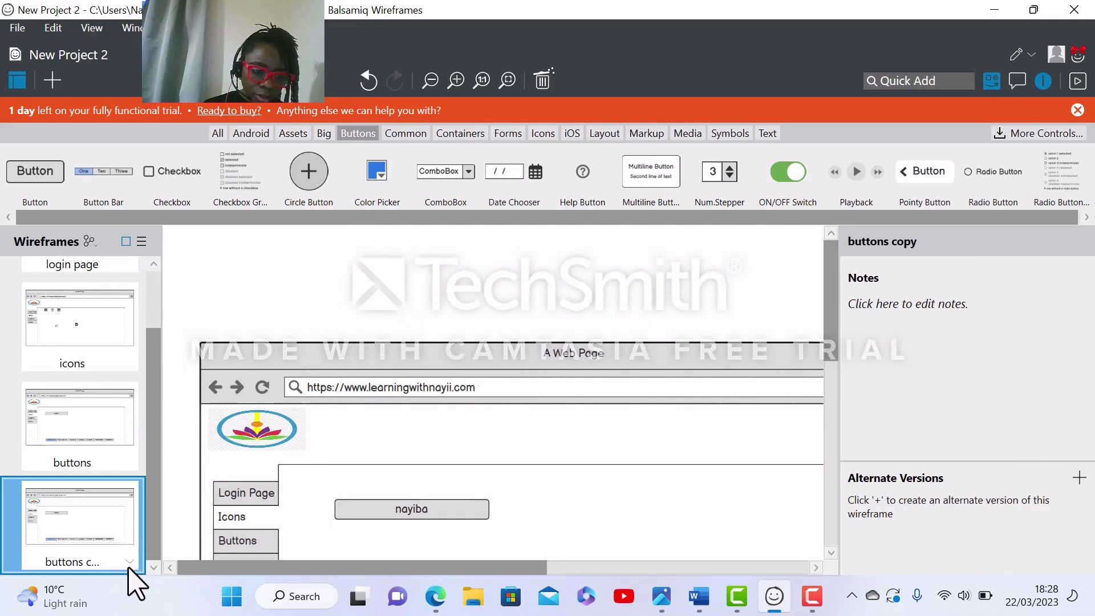
# Duplicate the copy of the buttons wireframe to get a second copy.
pyautogui.click(129, 563)
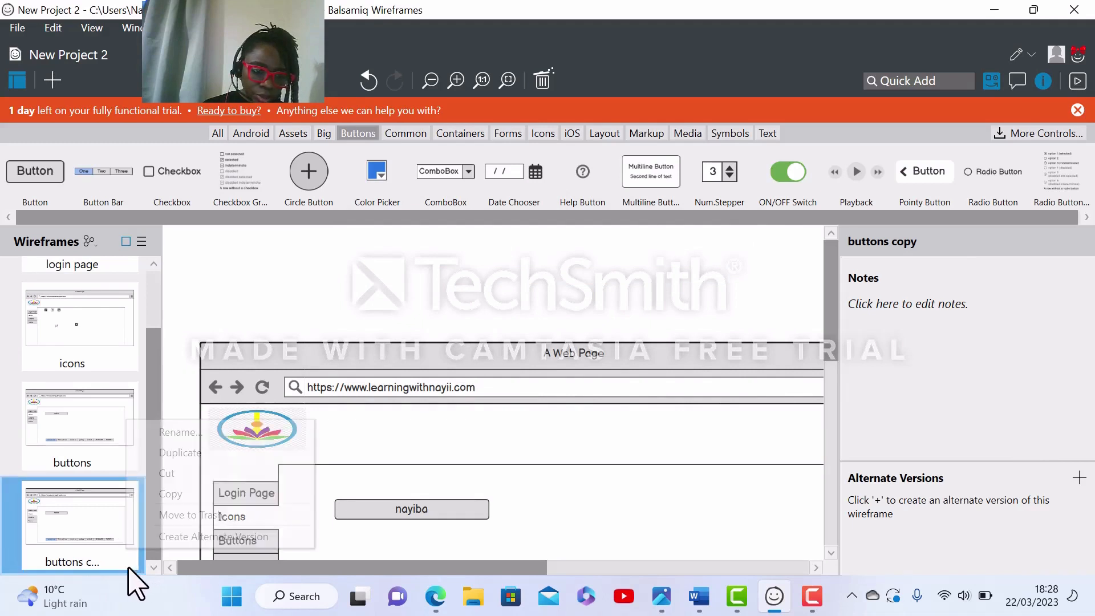
pyautogui.click(170, 455)
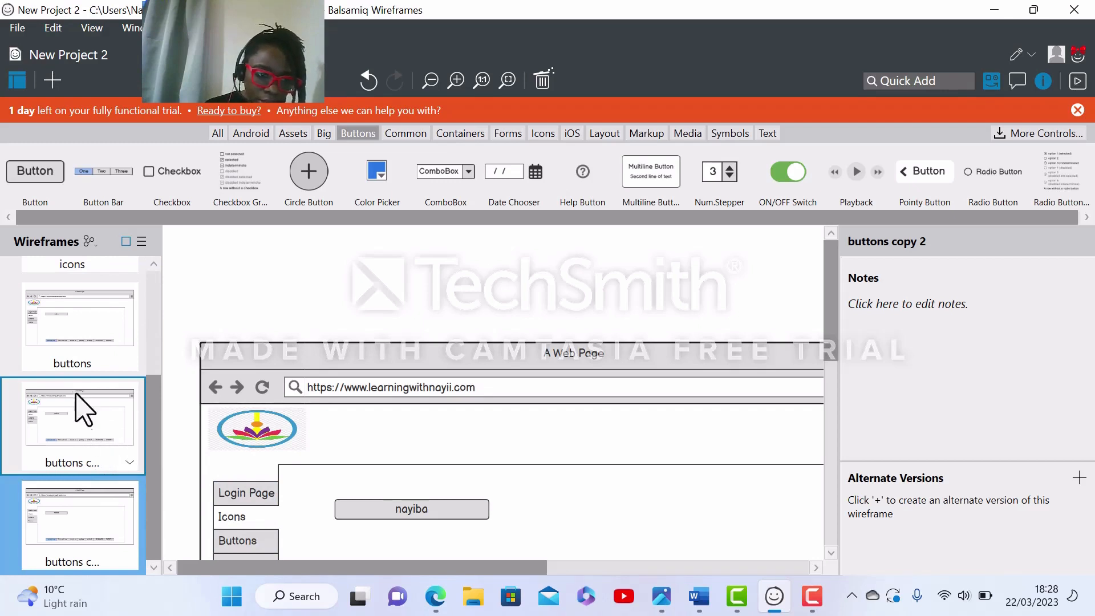
# Rename the first copy of the buttons wireframe as CONTACT US.
pyautogui.click(70, 450)
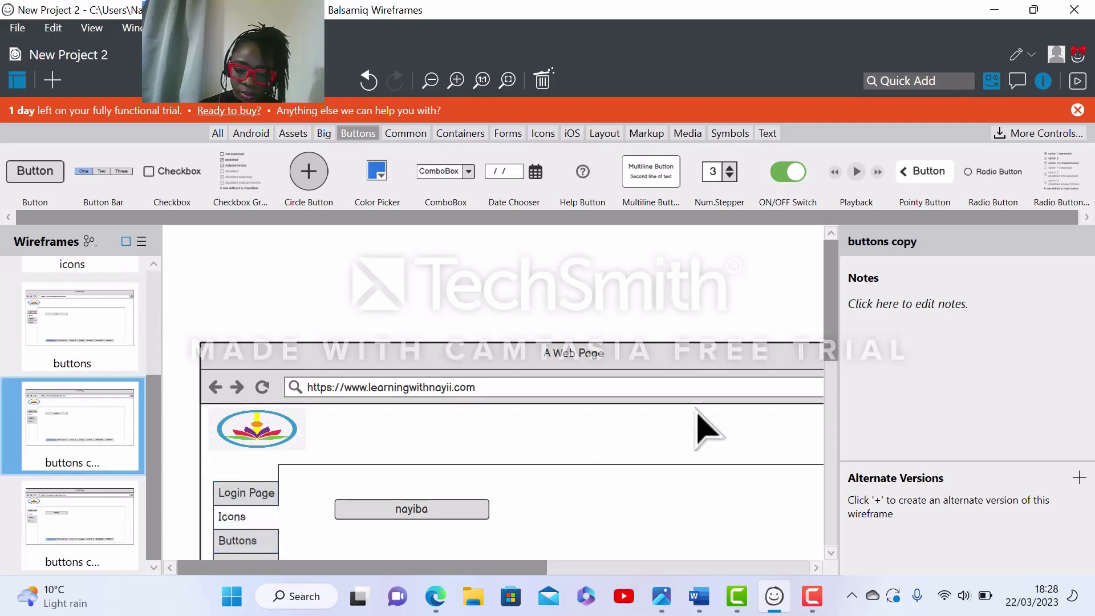
pyautogui.scroll(-2, 696, 410)
pyautogui.scroll(1, 696, 410)
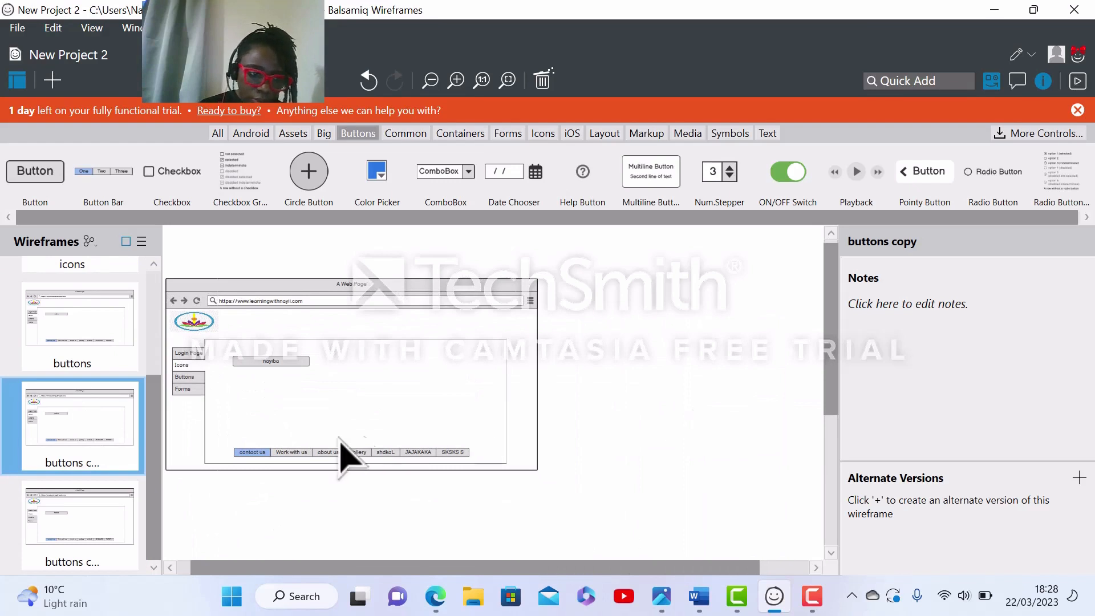
pyautogui.rightClick(132, 467)
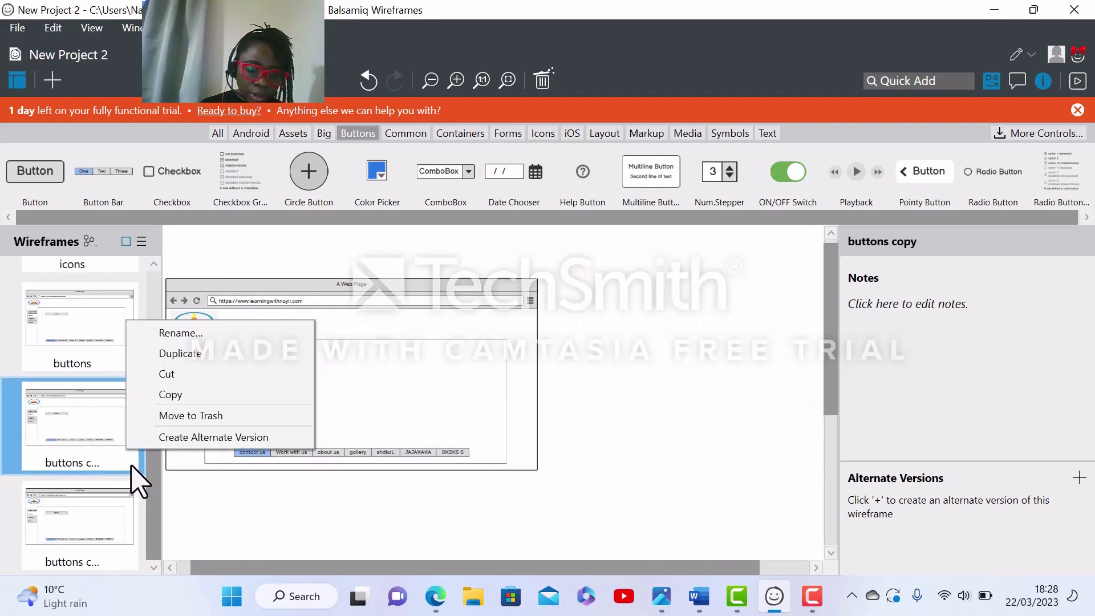
pyautogui.click(186, 333)
pyautogui.write('co')
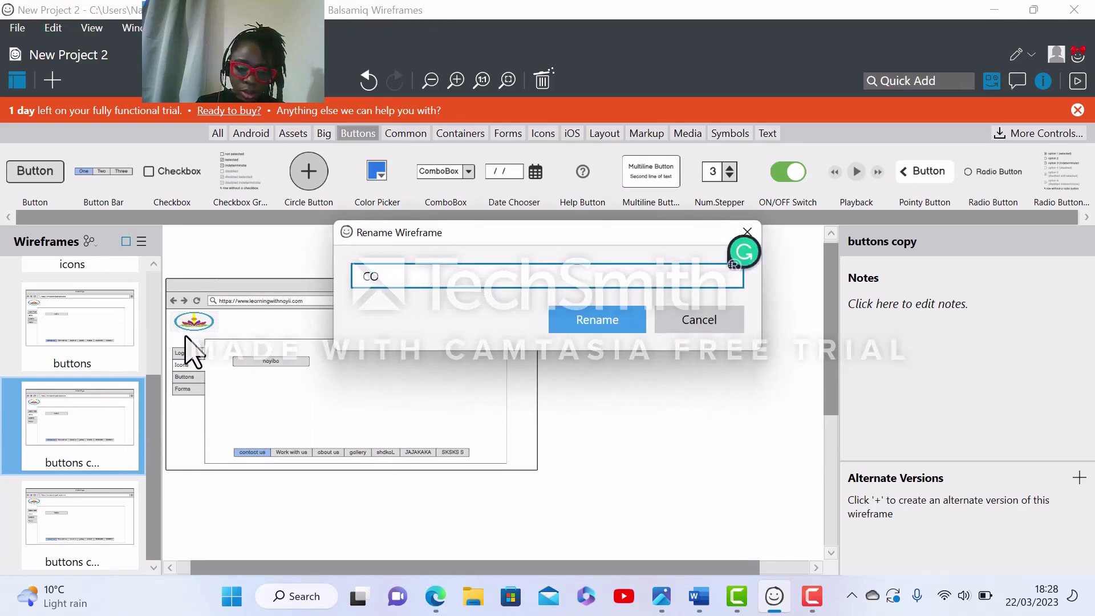
pyautogui.press('BackSpace')
pyautogui.press('BackSpace')
pyautogui.write('CON')
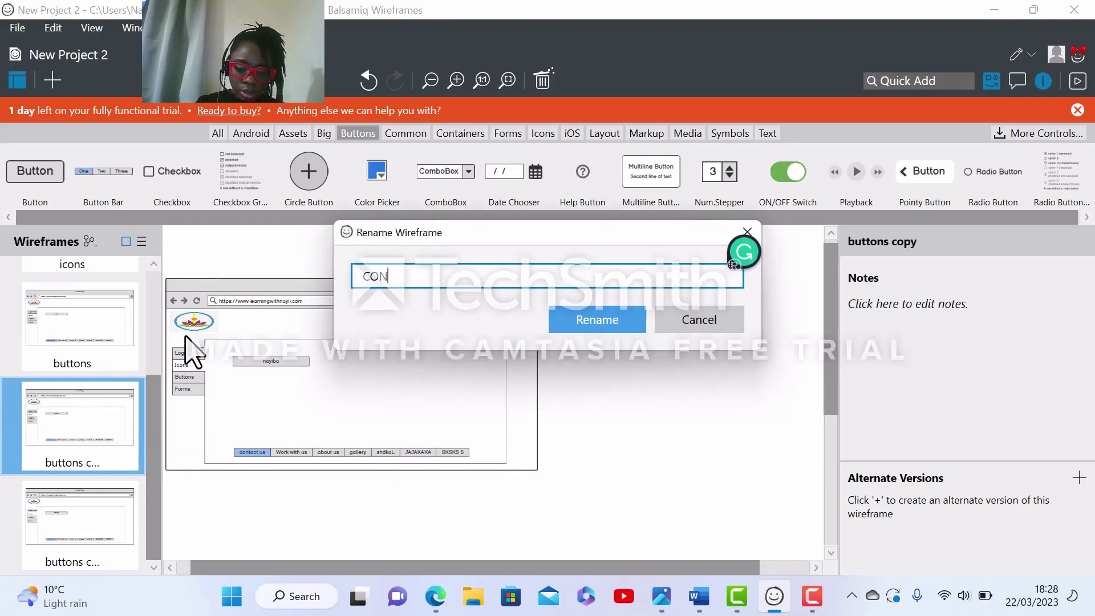
pyautogui.write('TACT')
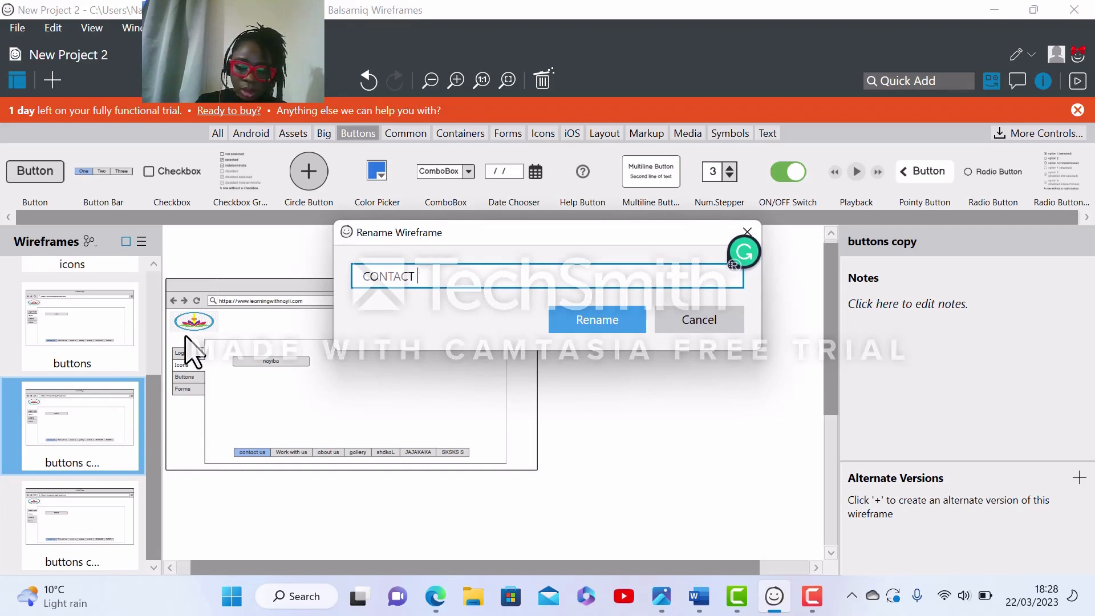
pyautogui.write(' US')
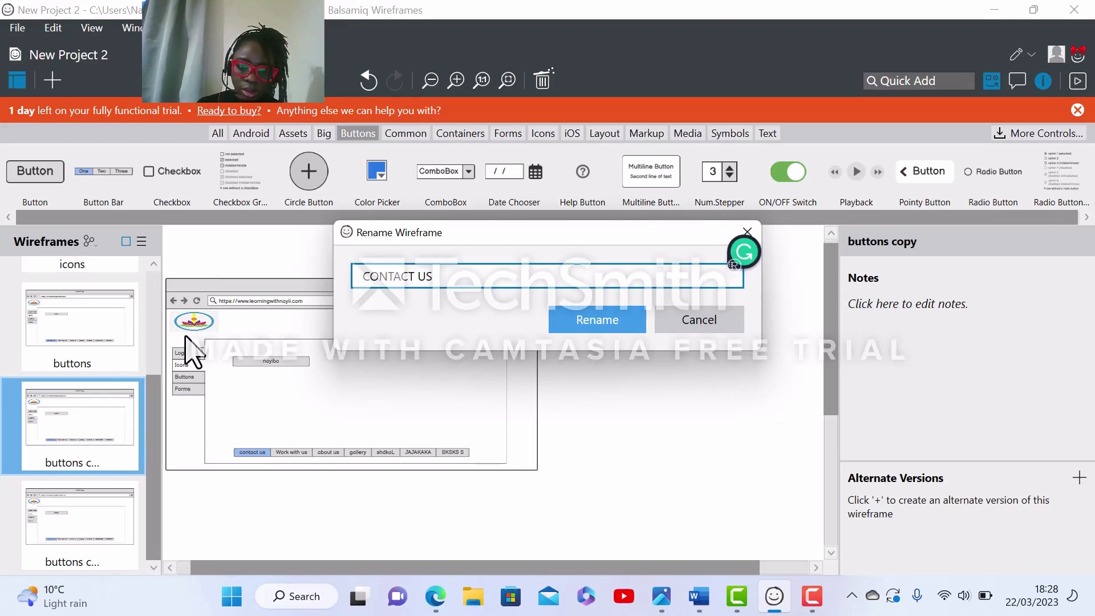
pyautogui.click(591, 323)
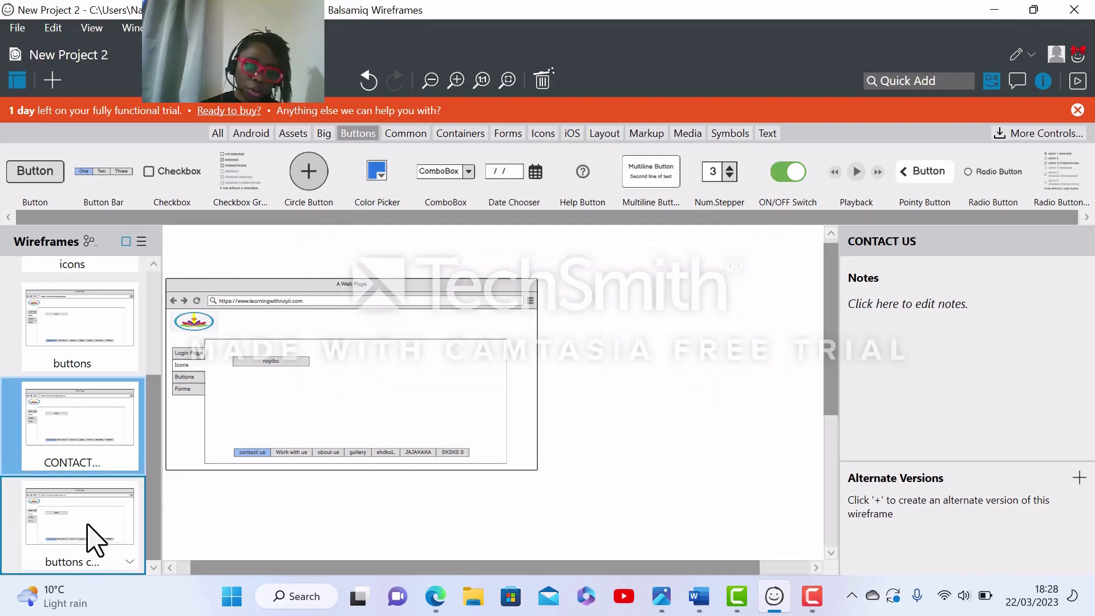
# Rename the second copy of the buttons wireframe as Work with us.
pyautogui.click(88, 524)
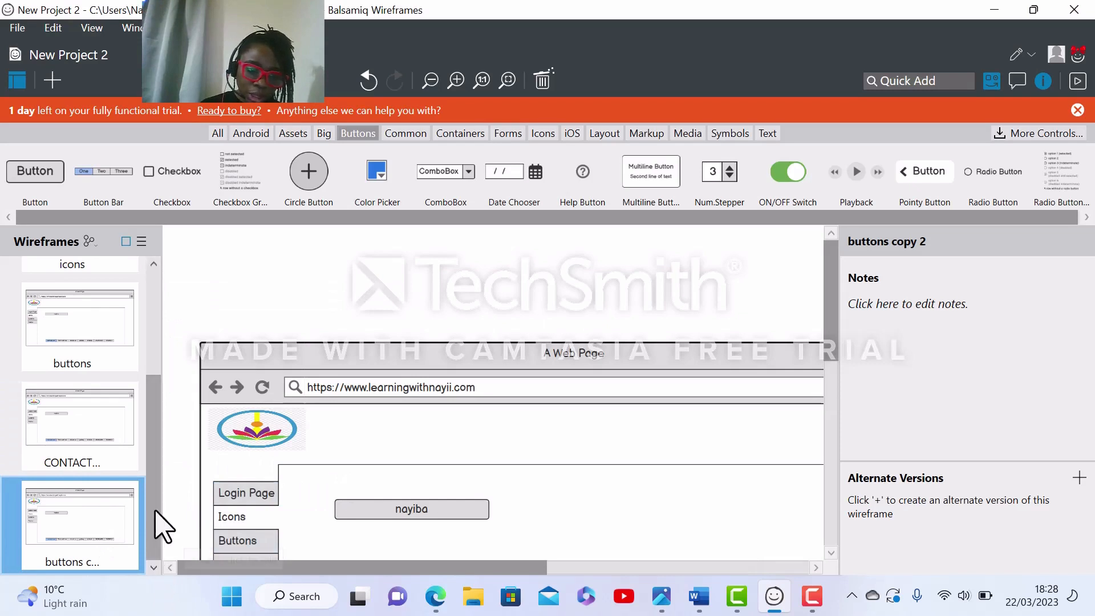
pyautogui.rightClick(133, 562)
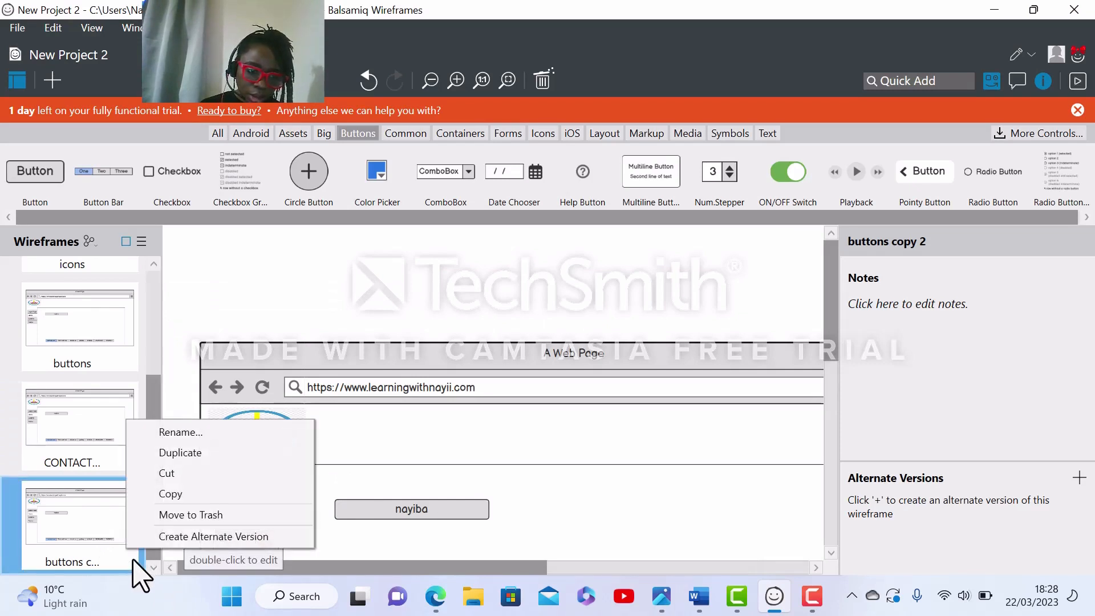
pyautogui.click(182, 433)
pyautogui.write('WO')
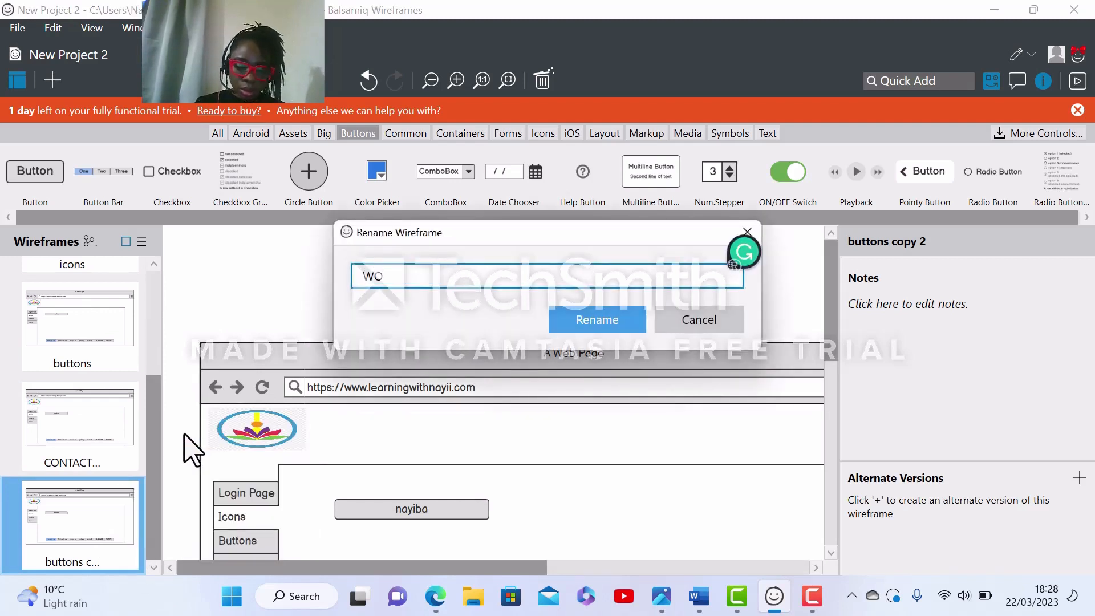
pyautogui.write('rk ')
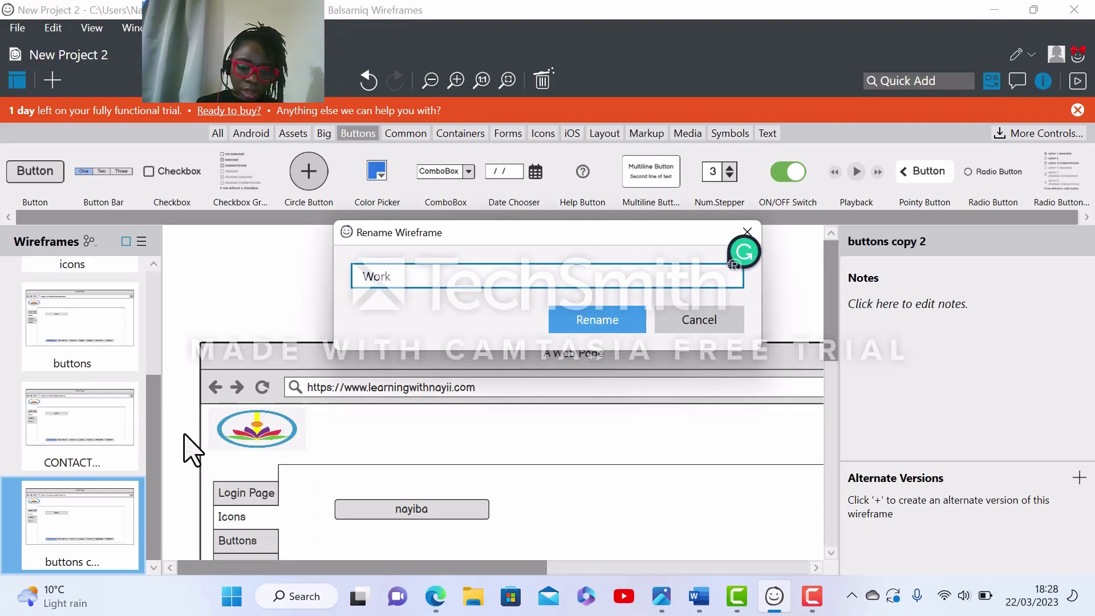
pyautogui.write('wit')
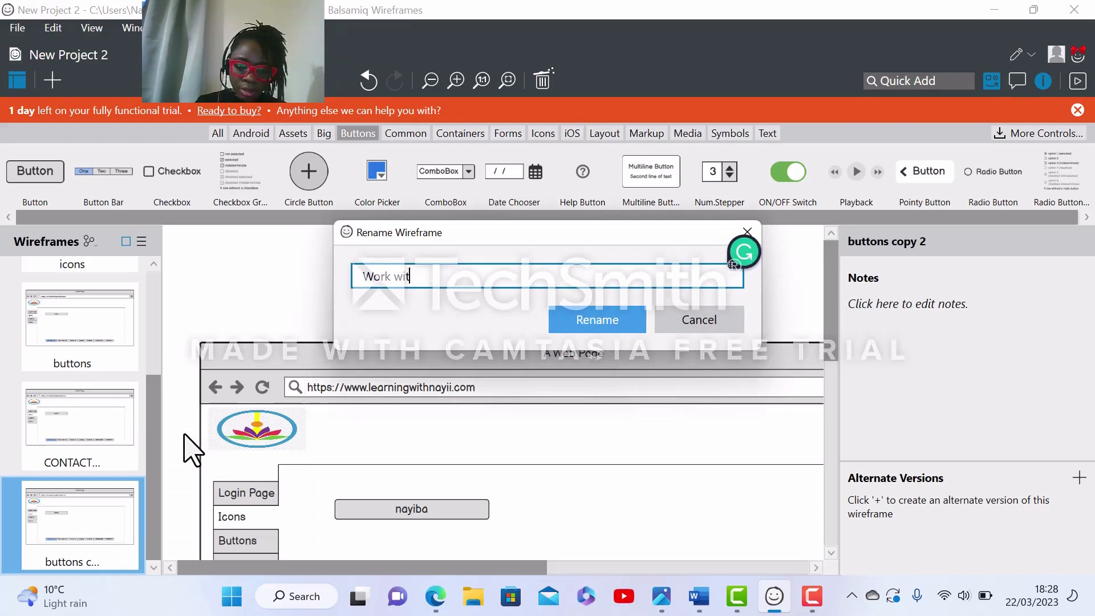
pyautogui.write('h us')
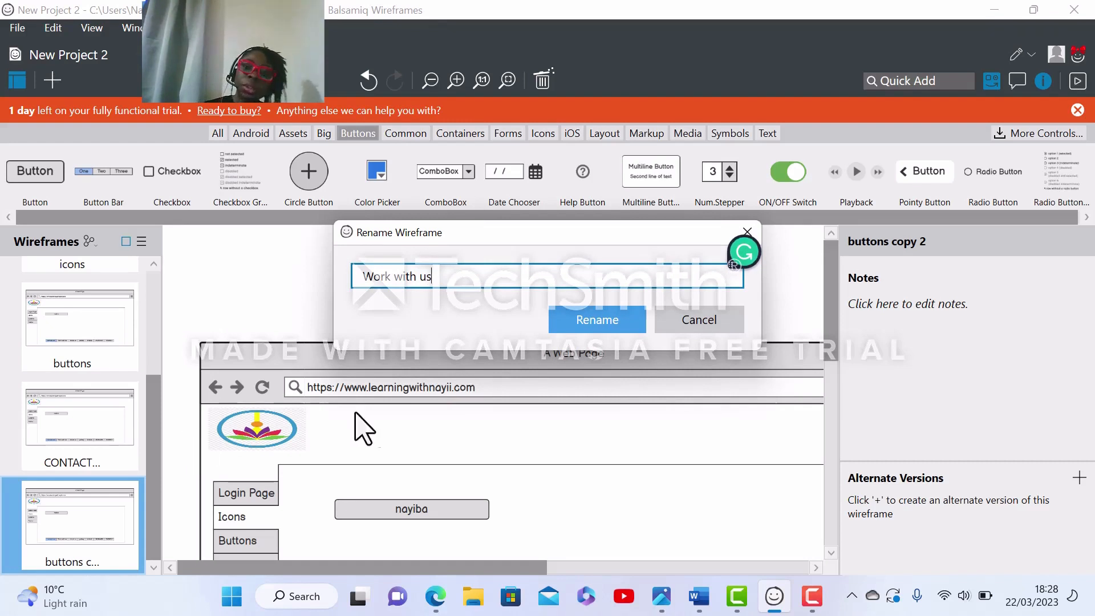
pyautogui.click(599, 324)
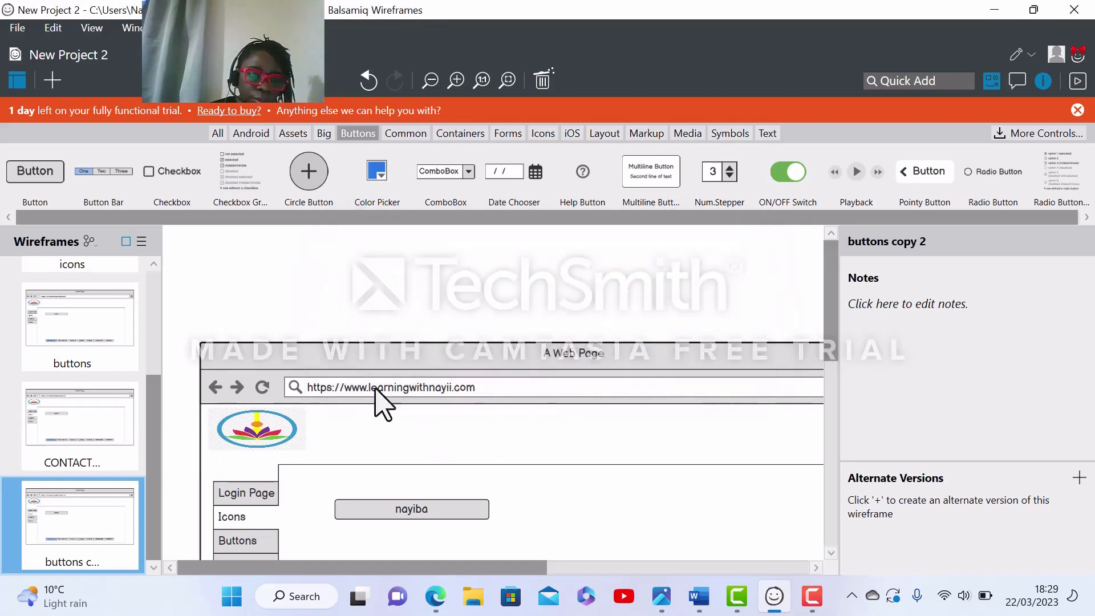
# Examine the page links assigned to the vertical tabs on the buttons wireframe.
pyautogui.click(50, 322)
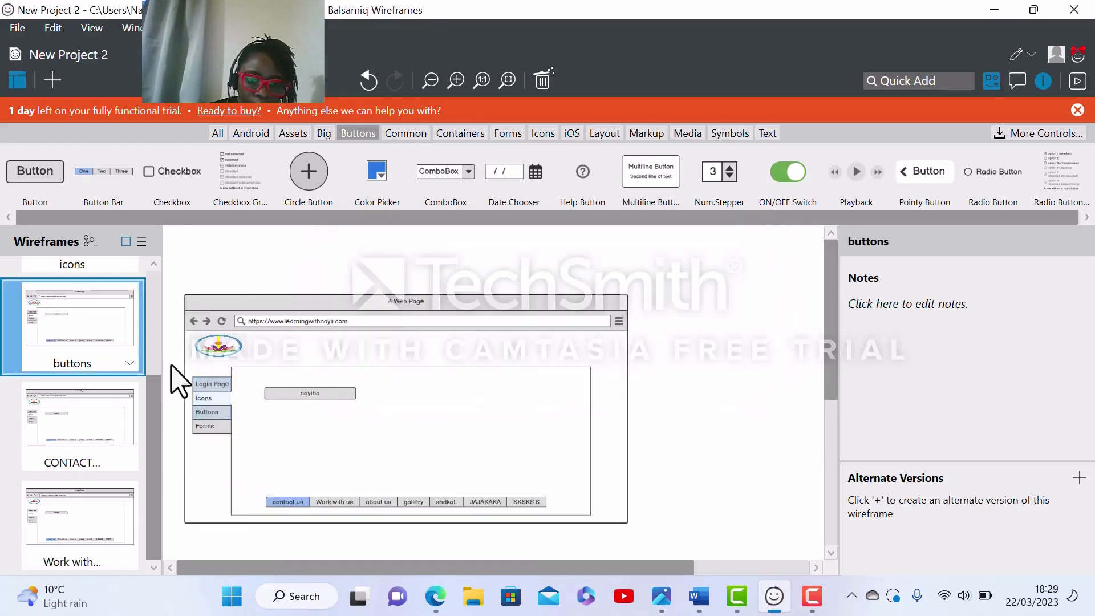
pyautogui.click(306, 442)
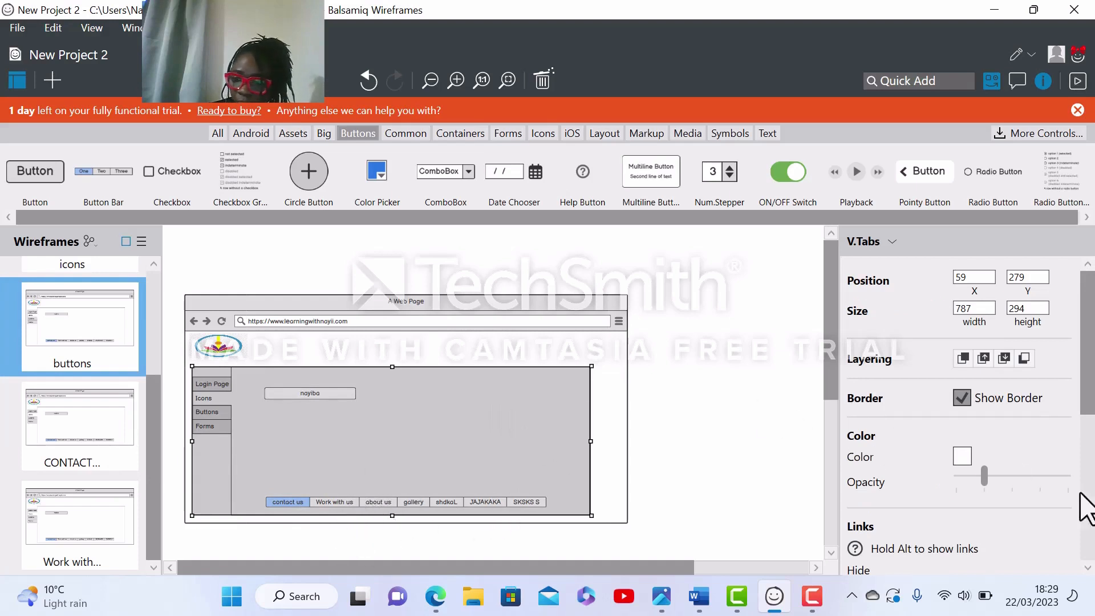
pyautogui.click(1088, 570)
pyautogui.click(1088, 569)
pyautogui.click(1088, 570)
pyautogui.click(1087, 570)
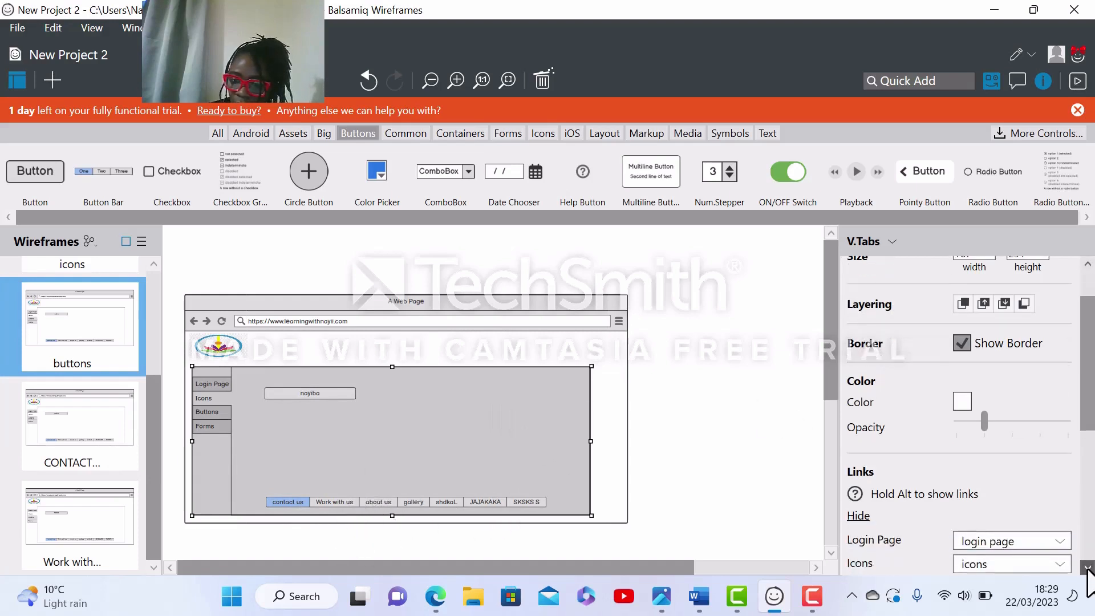
pyautogui.click(1087, 570)
pyautogui.click(1087, 569)
pyautogui.click(1088, 570)
pyautogui.click(1088, 569)
pyautogui.click(1088, 569)
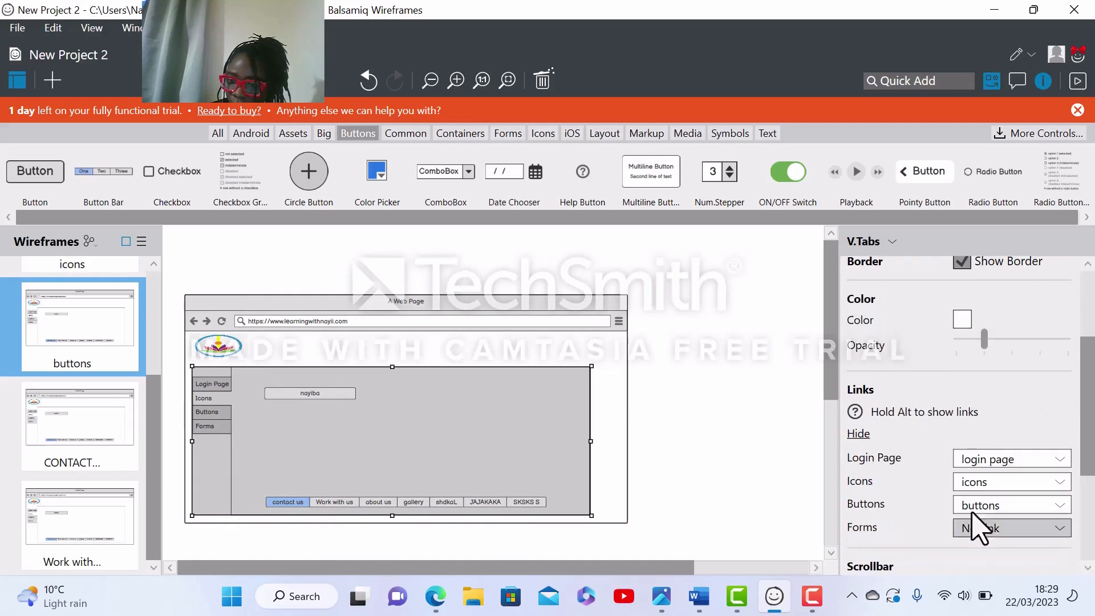
pyautogui.click(425, 343)
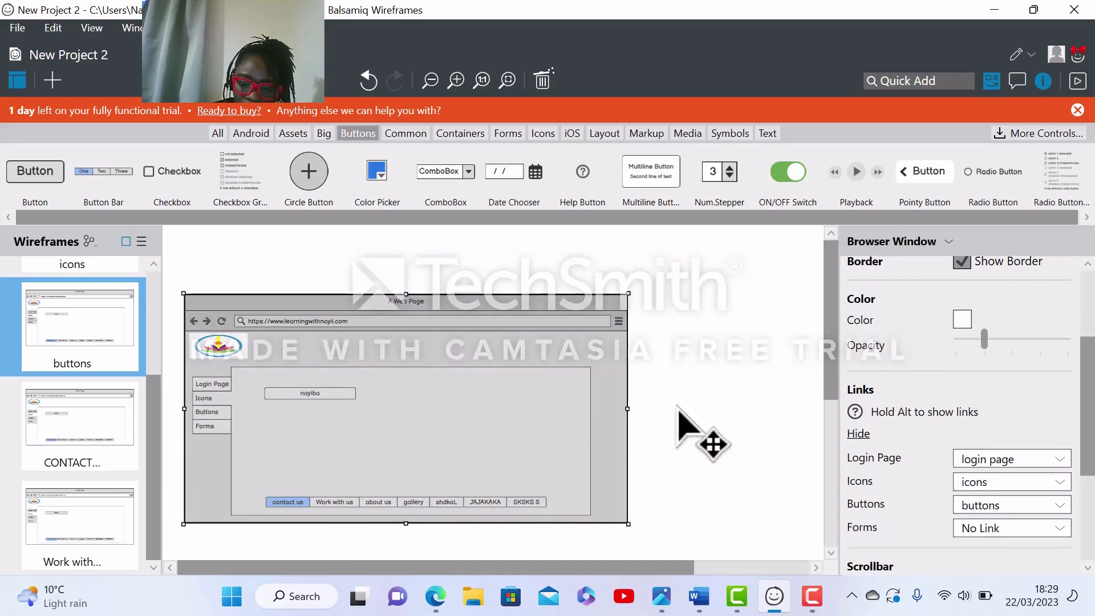
pyautogui.click(679, 409)
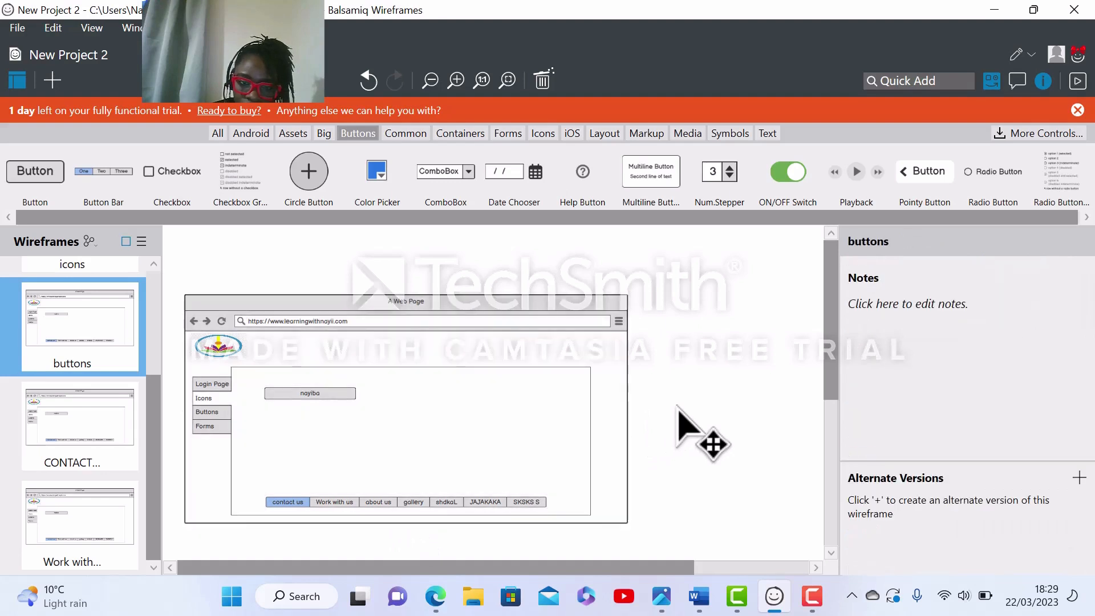
# Link the button bar's contact us item to CONTACT US and its Work with us item to the Work with us wireframe.
pyautogui.click(393, 504)
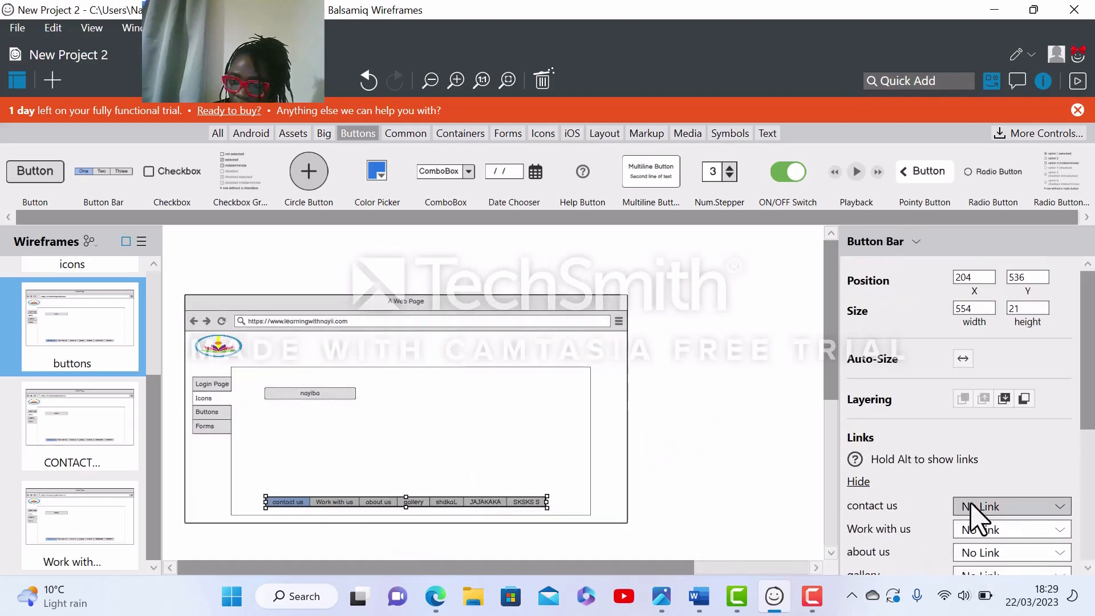
pyautogui.scroll(-6, 1087, 565)
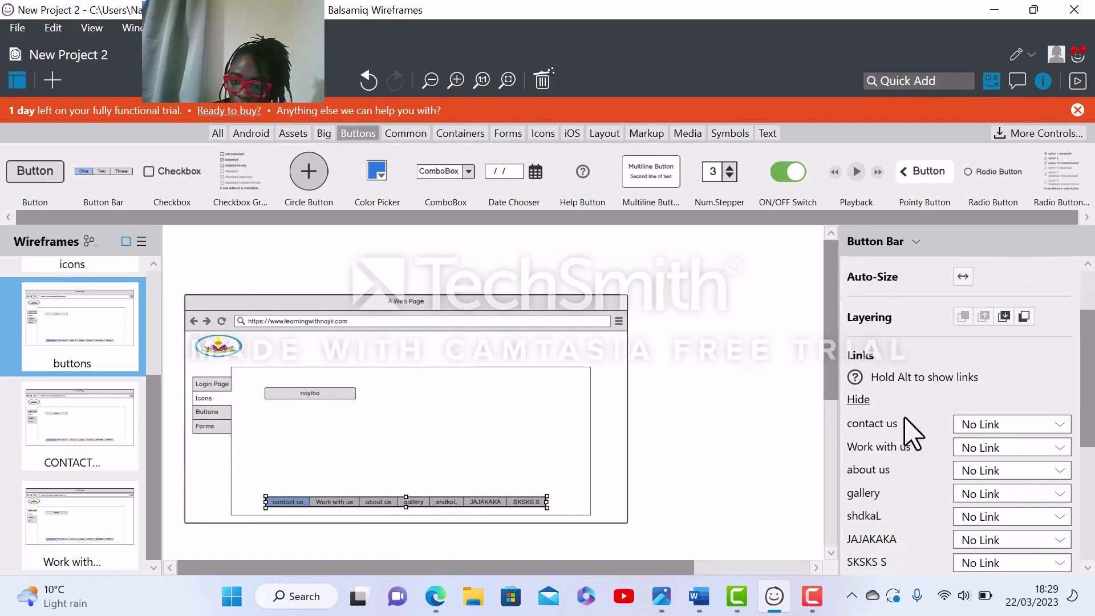
pyautogui.click(1064, 424)
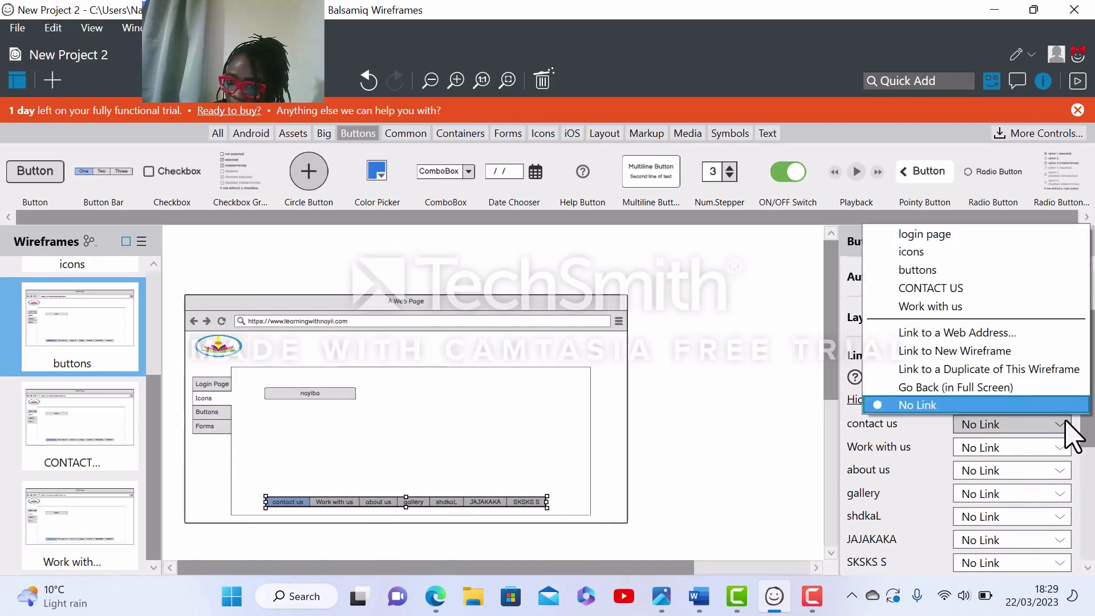
pyautogui.click(999, 296)
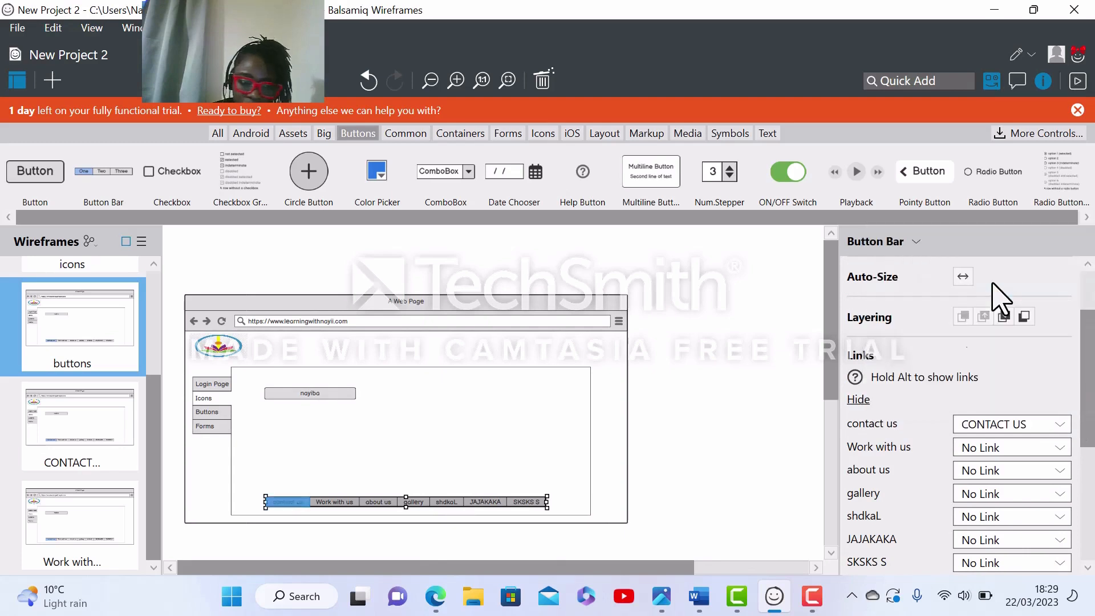
pyautogui.click(1065, 451)
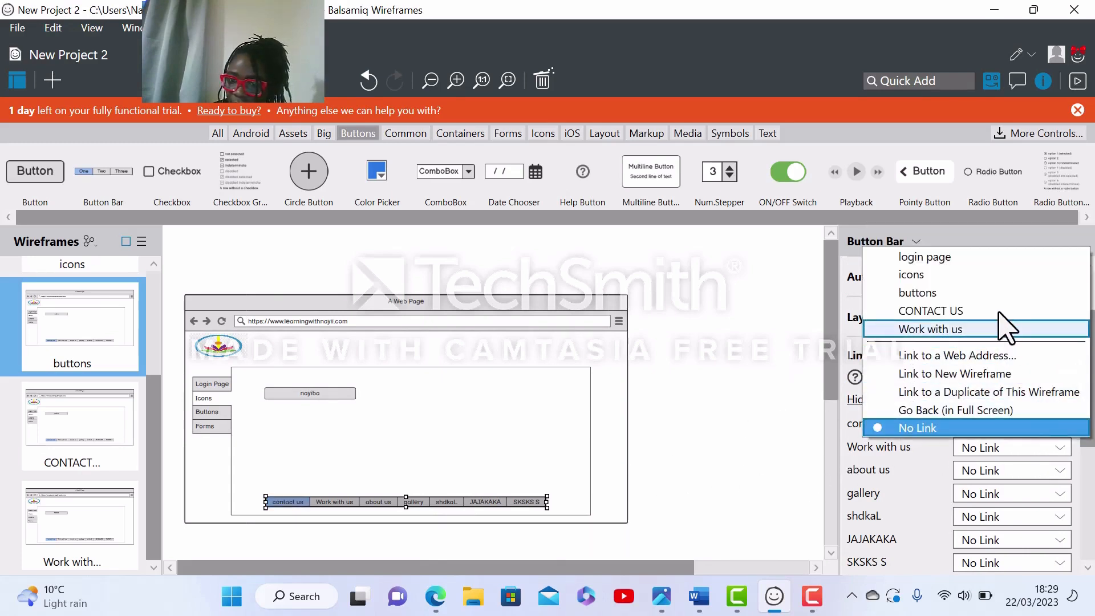
pyautogui.click(996, 335)
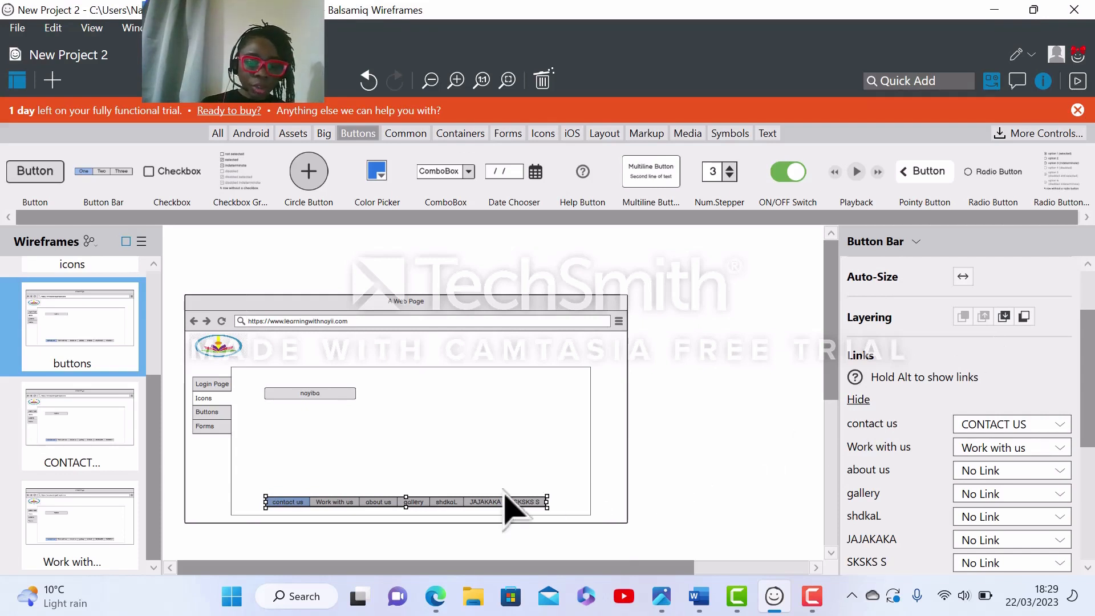
pyautogui.click(211, 479)
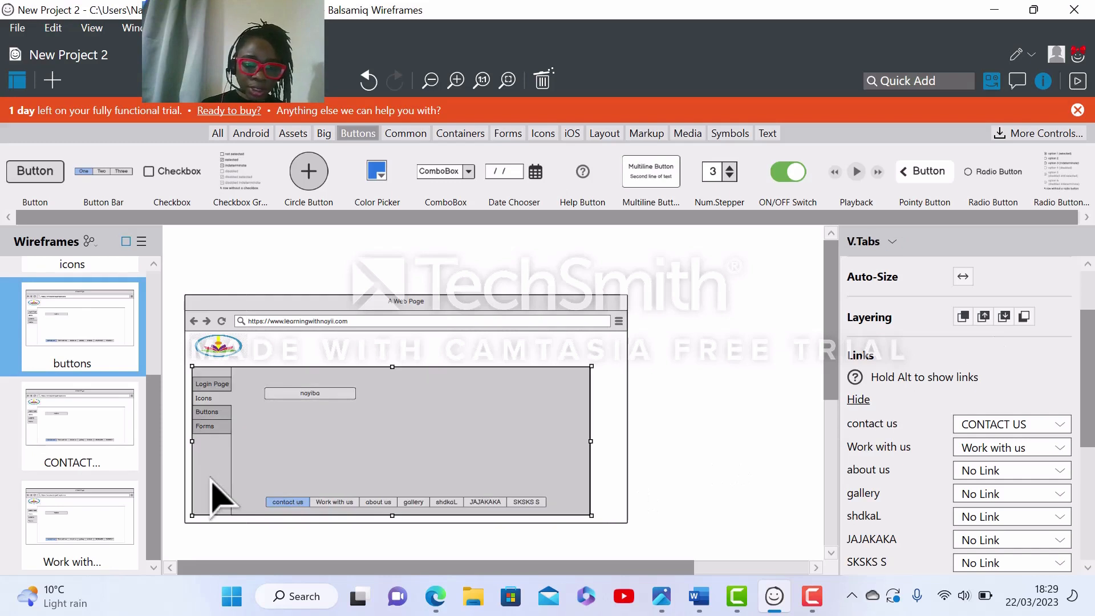
pyautogui.click(337, 339)
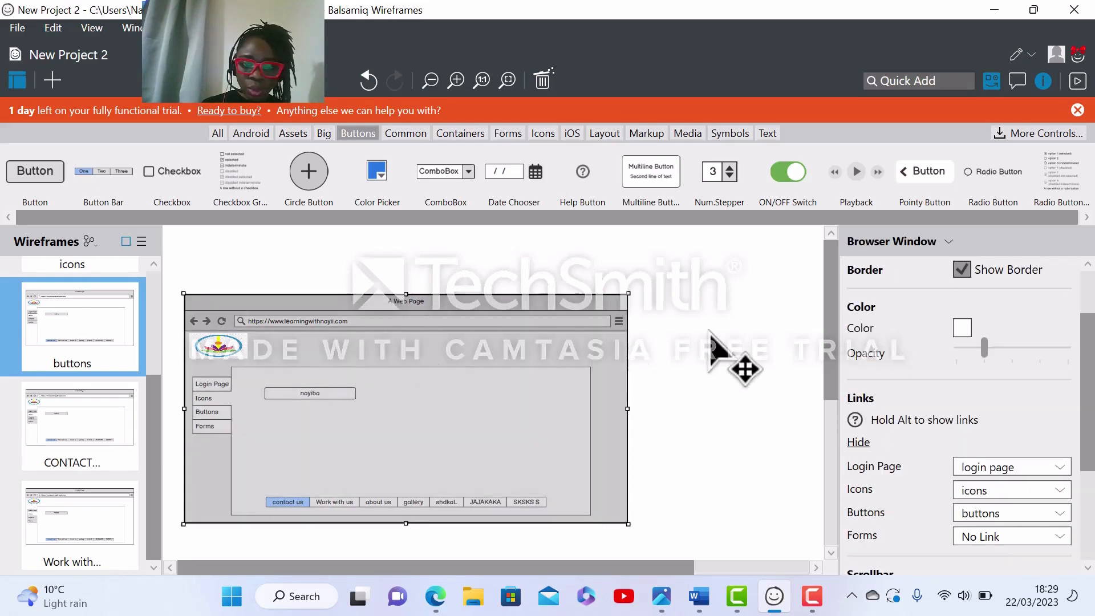
pyautogui.click(710, 332)
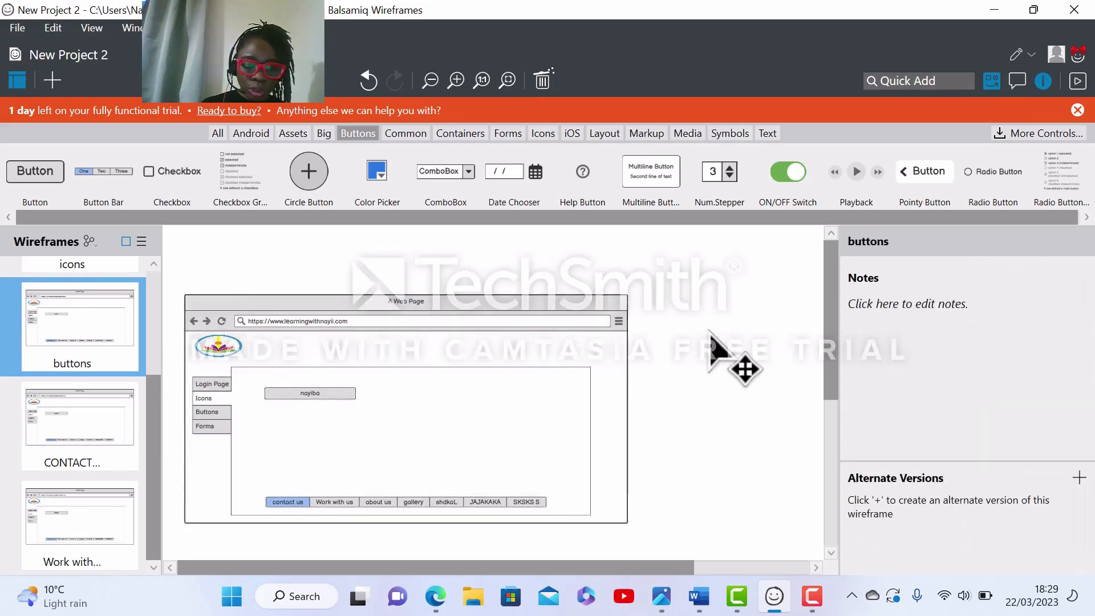
# Test the contact us link in the button bar, and return to the buttons wireframe.
pyautogui.keyDown('alt'); pyautogui.click(286, 506); pyautogui.keyUp('alt')
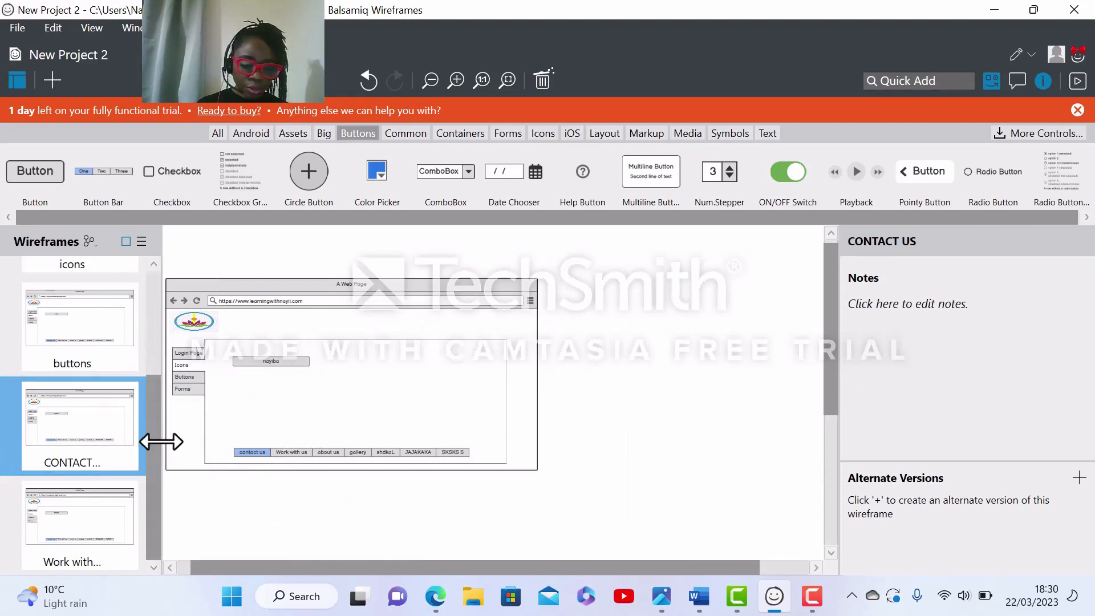
pyautogui.moveTo(158, 453); pyautogui.dragTo(152, 386)
pyautogui.click(71, 434)
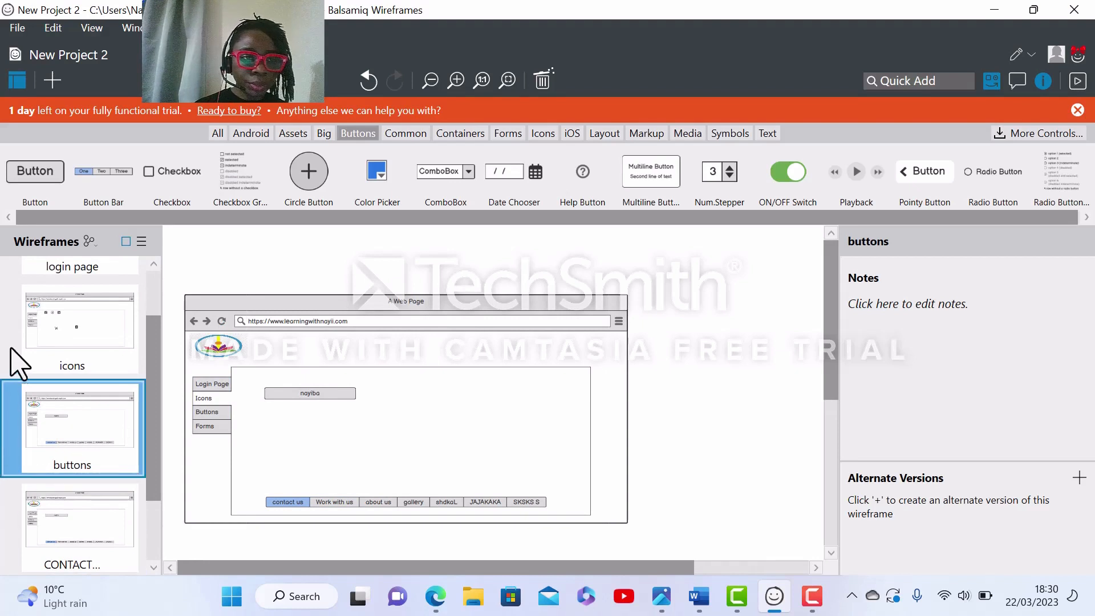
# Add a checkbox with its default label below the existing button on the buttons wireframe, at about X 206, Y 379.
pyautogui.moveTo(188, 182); pyautogui.dragTo(295, 426)
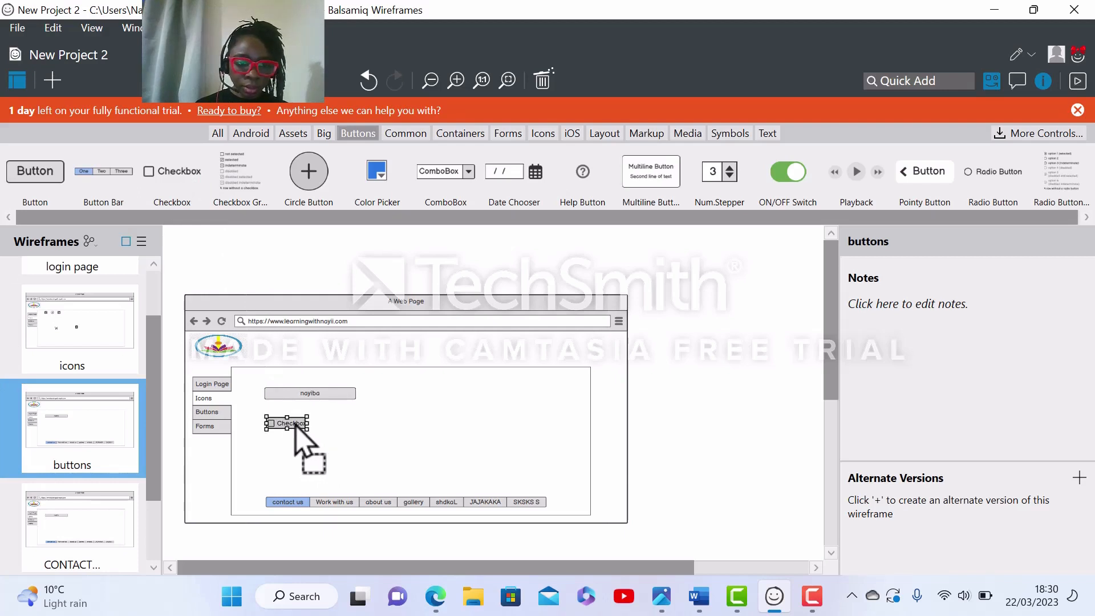
pyautogui.press('Return')
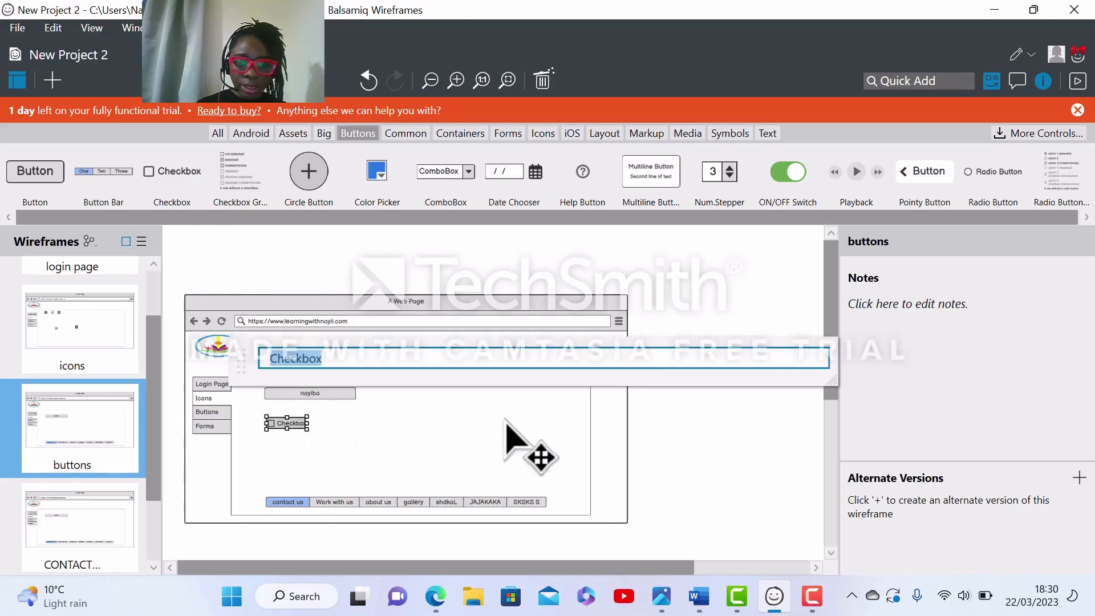
pyautogui.press('Return')
pyautogui.click(442, 461)
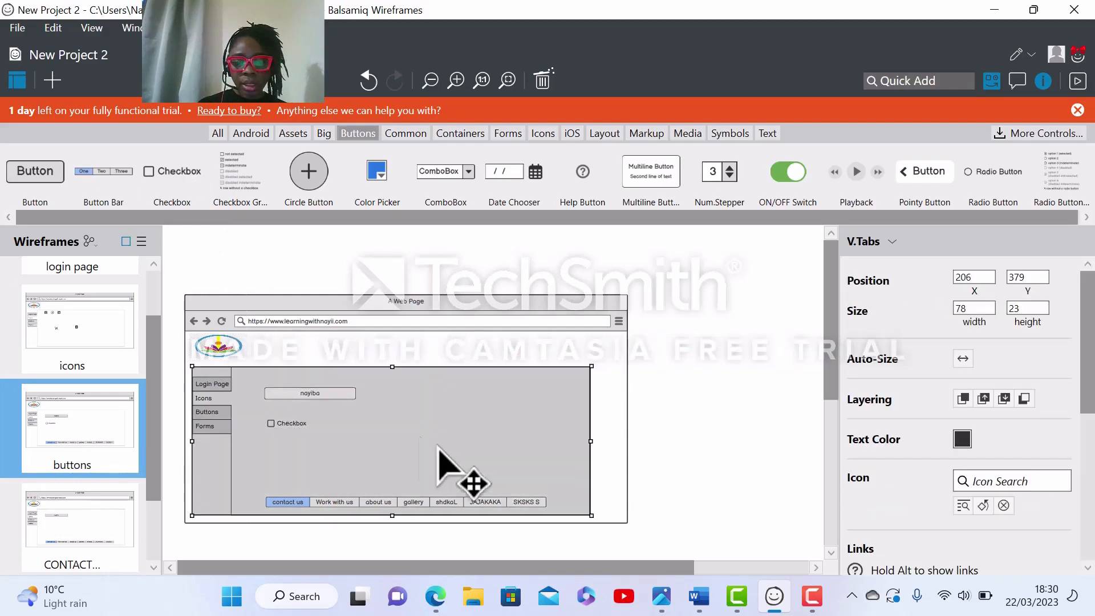
# Relabel the checkbox on the buttons wireframe as "Should we contact you".
pyautogui.click(298, 426)
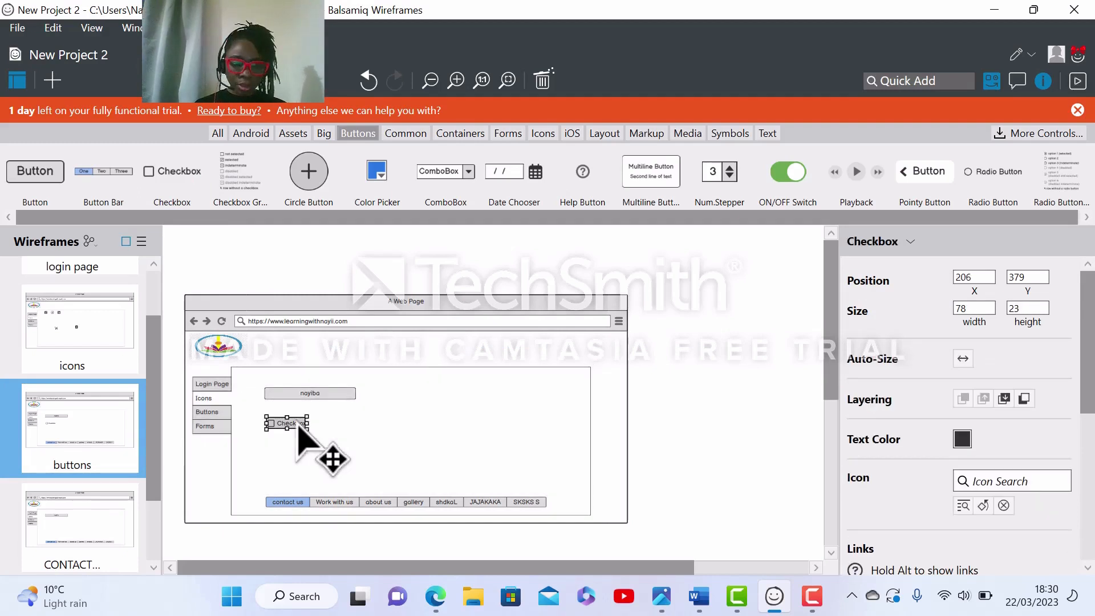
pyautogui.doubleClick(298, 426)
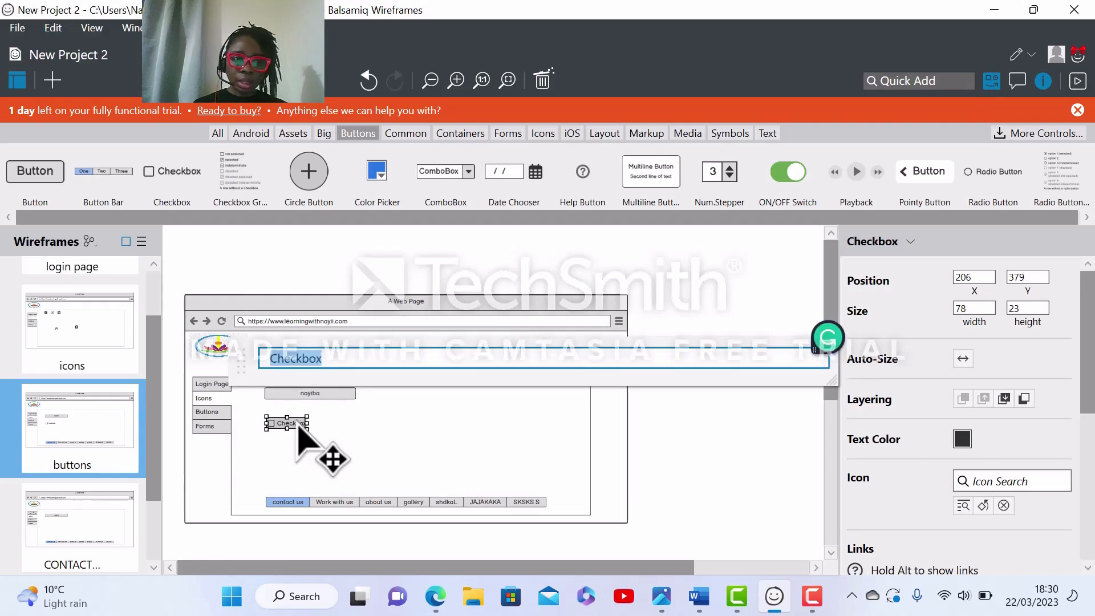
pyautogui.click(331, 358)
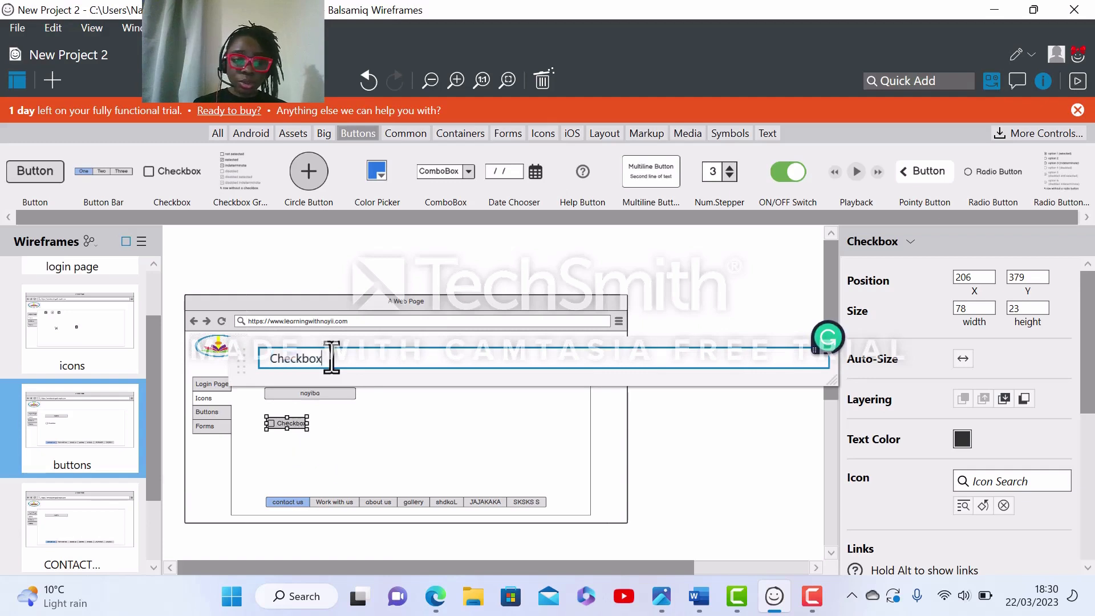
pyautogui.press('BackSpace')
pyautogui.press('BackSpace')
pyautogui.press('BackSpace')
pyautogui.press('BackSpace')
pyautogui.press('BackSpace')
pyautogui.press('BackSpace')
pyautogui.press('BackSpace')
pyautogui.press('BackSpace')
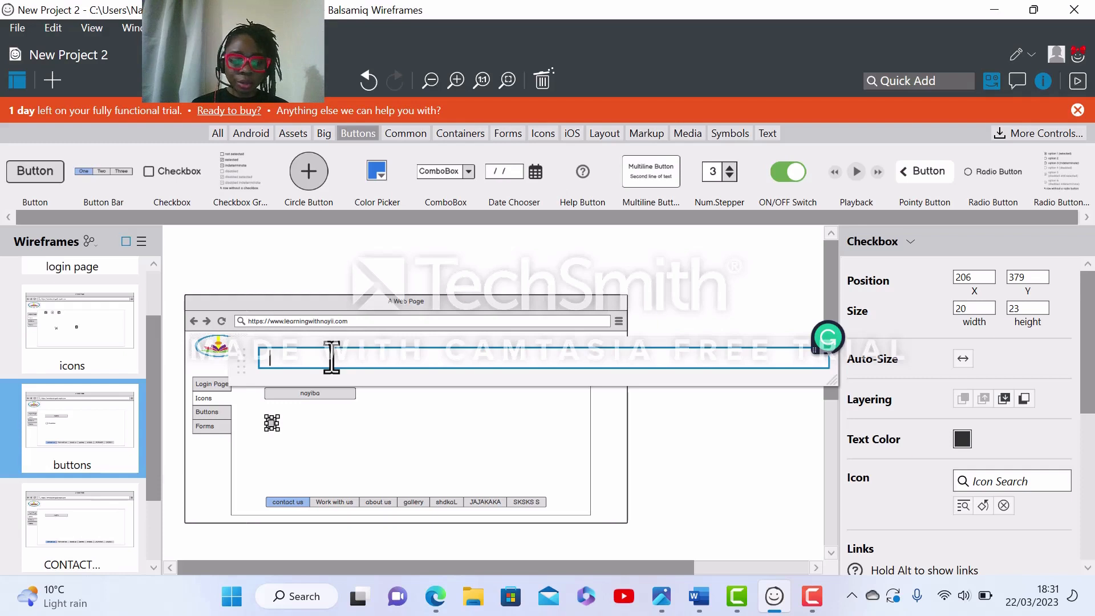
pyautogui.write('Shou')
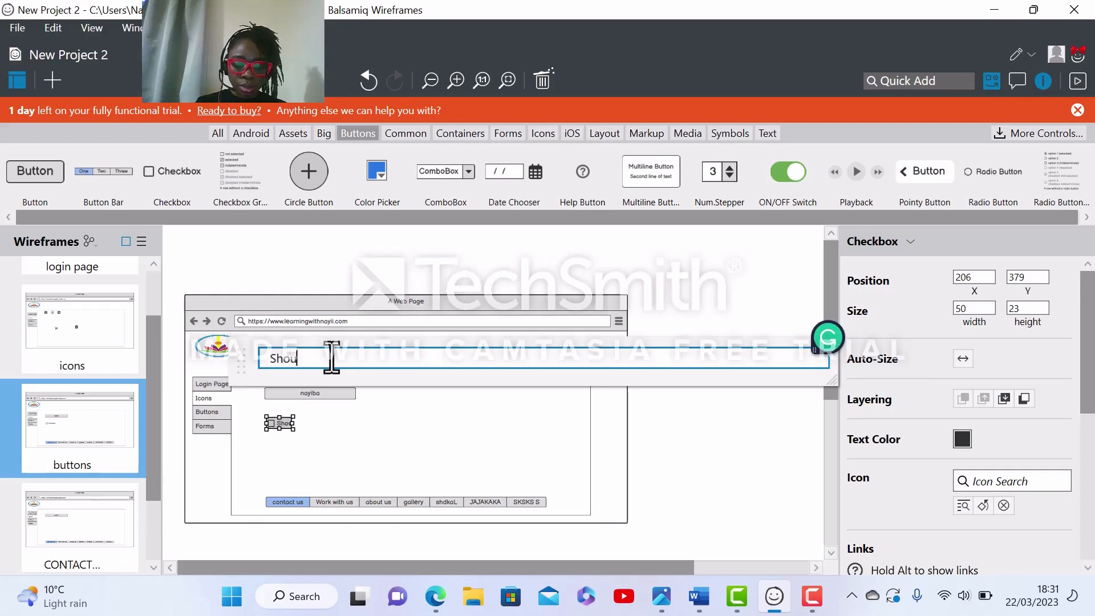
pyautogui.write('ld we')
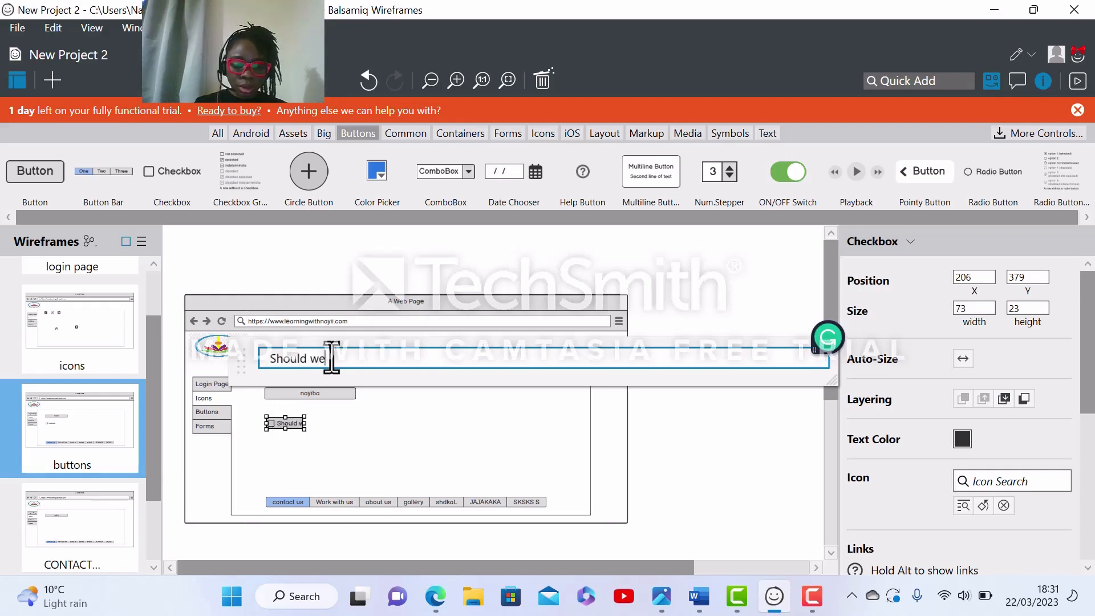
pyautogui.write(' contact')
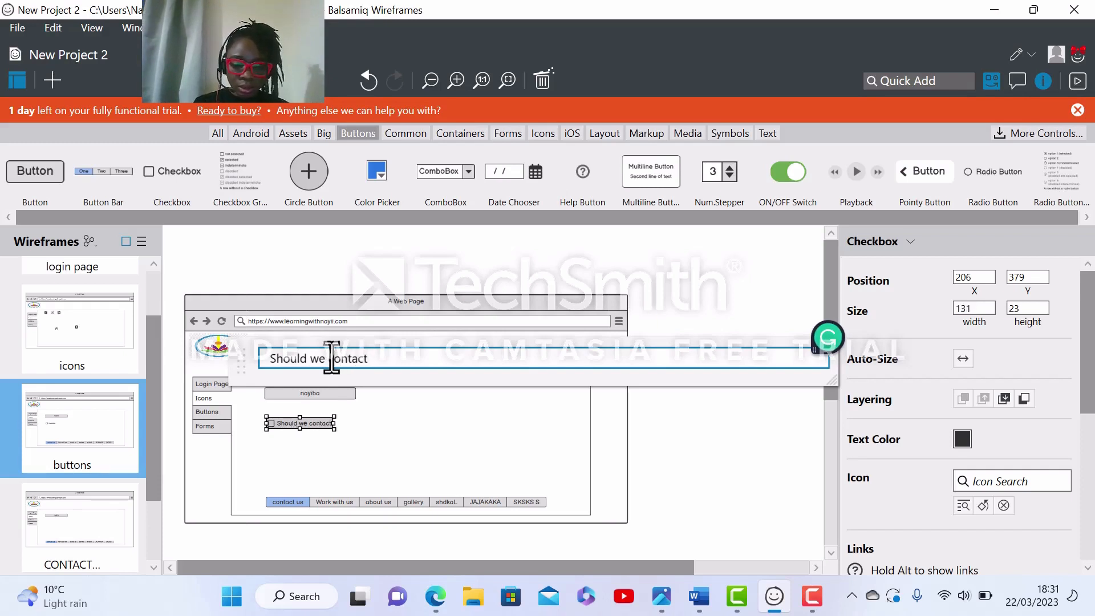
pyautogui.write('you')
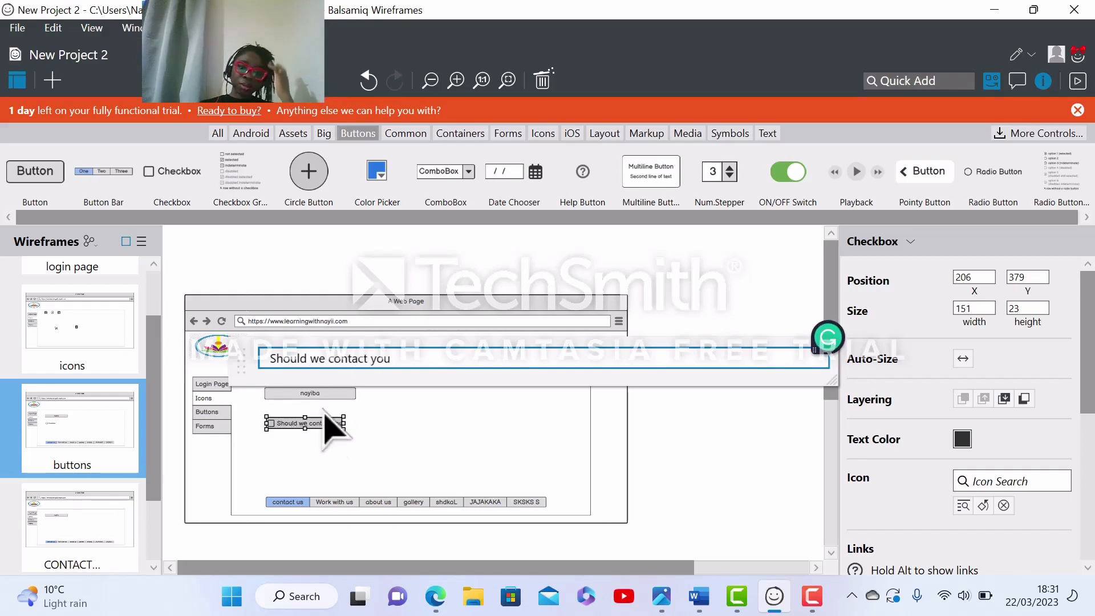
pyautogui.press('Return')
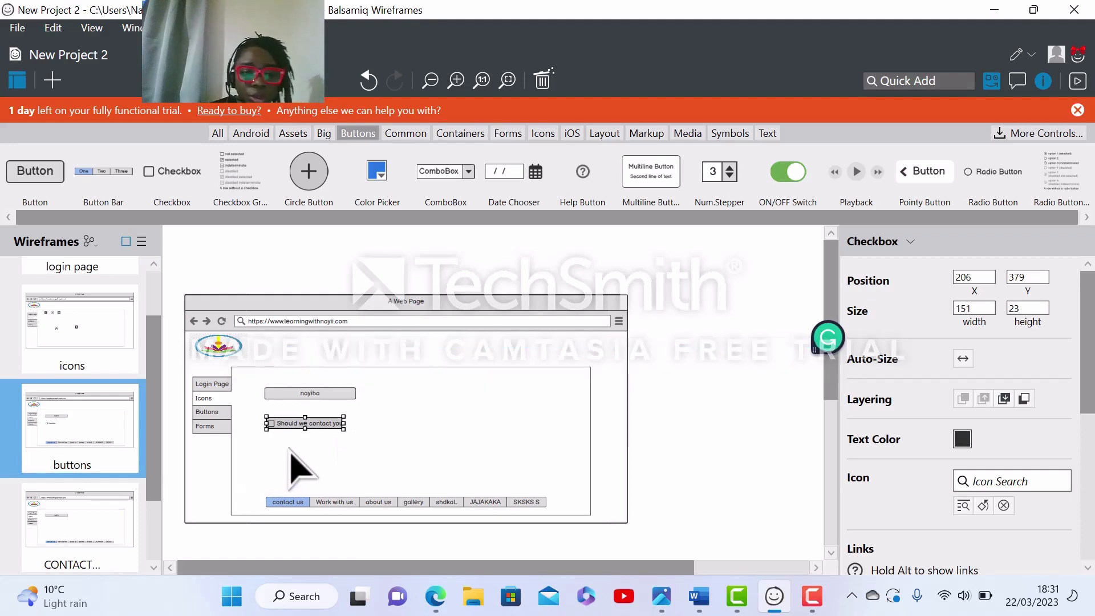
pyautogui.click(593, 393)
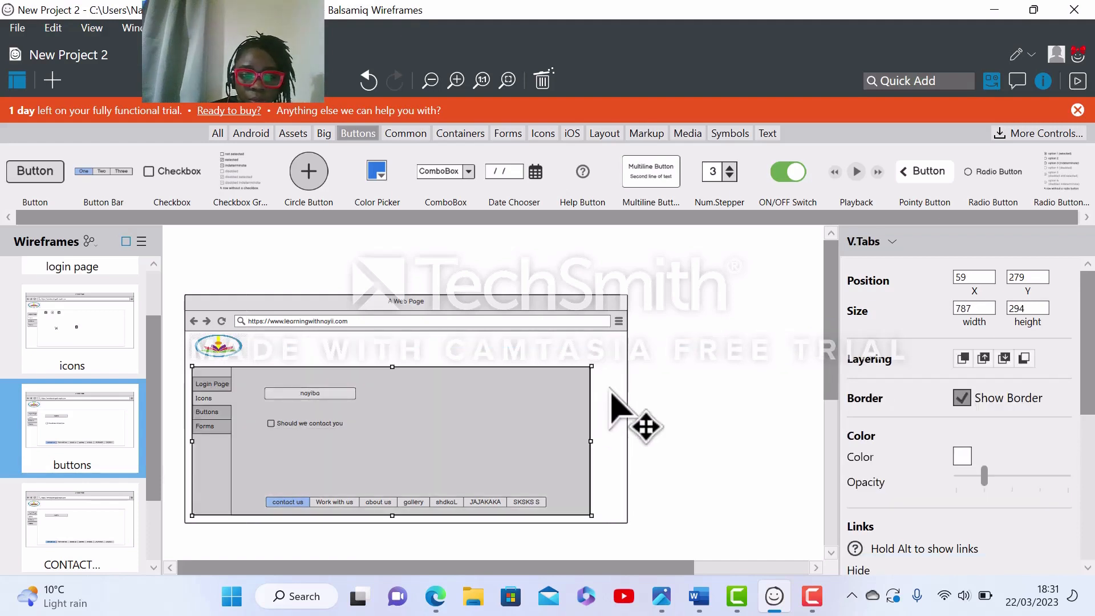
pyautogui.click(611, 403)
# Add a checkbox group at about X 540, Y 309 on the buttons wireframe and remove its "A row without a checkbox" line.
pyautogui.click(326, 428)
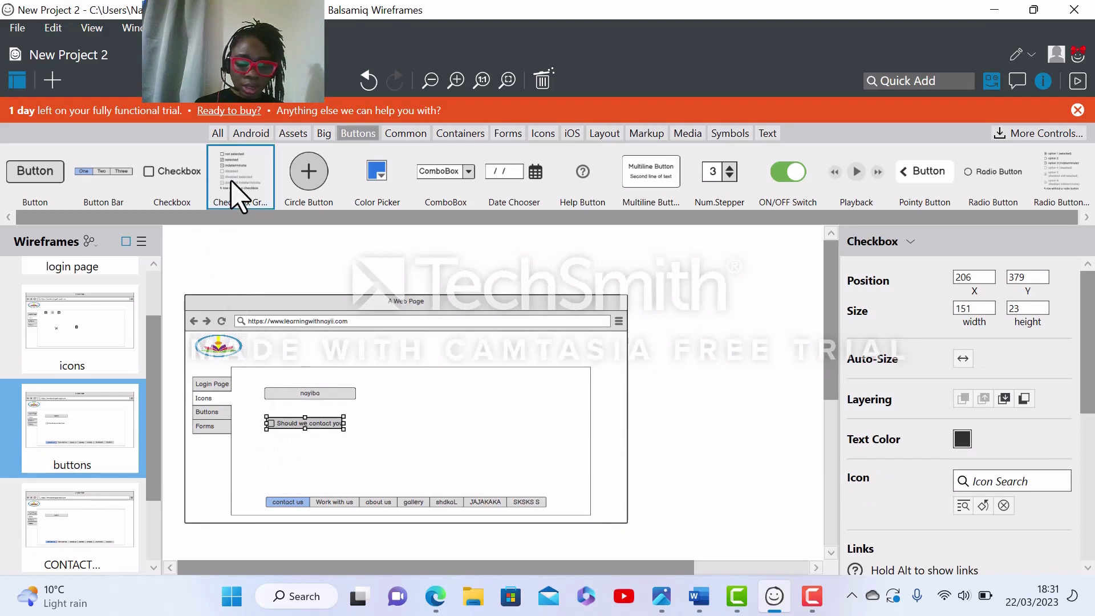
pyautogui.moveTo(233, 184); pyautogui.dragTo(458, 438)
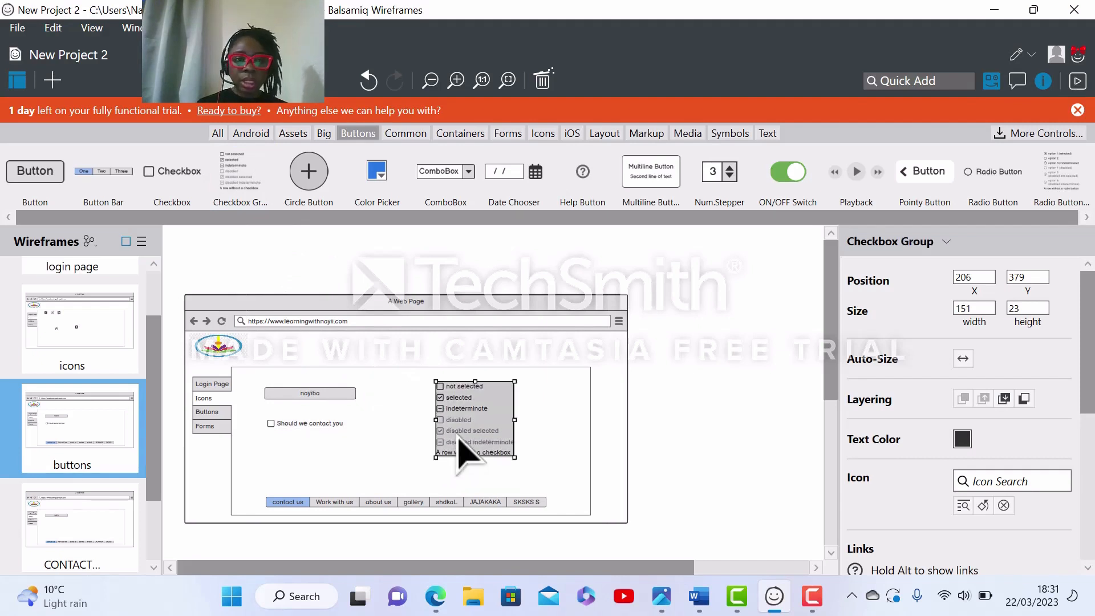
pyautogui.doubleClick(466, 451)
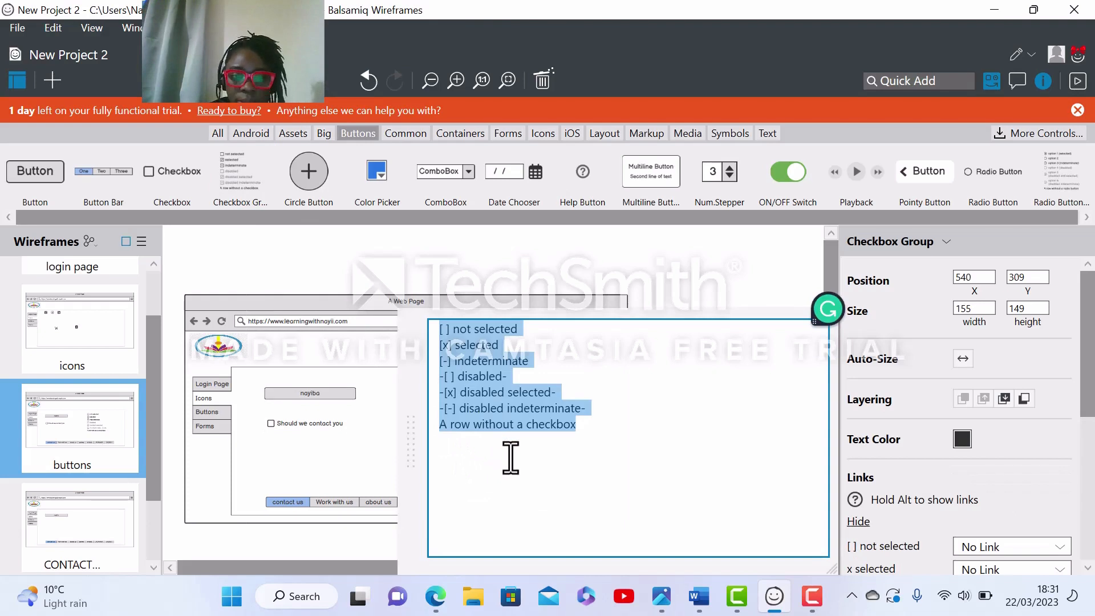
pyautogui.click(552, 365)
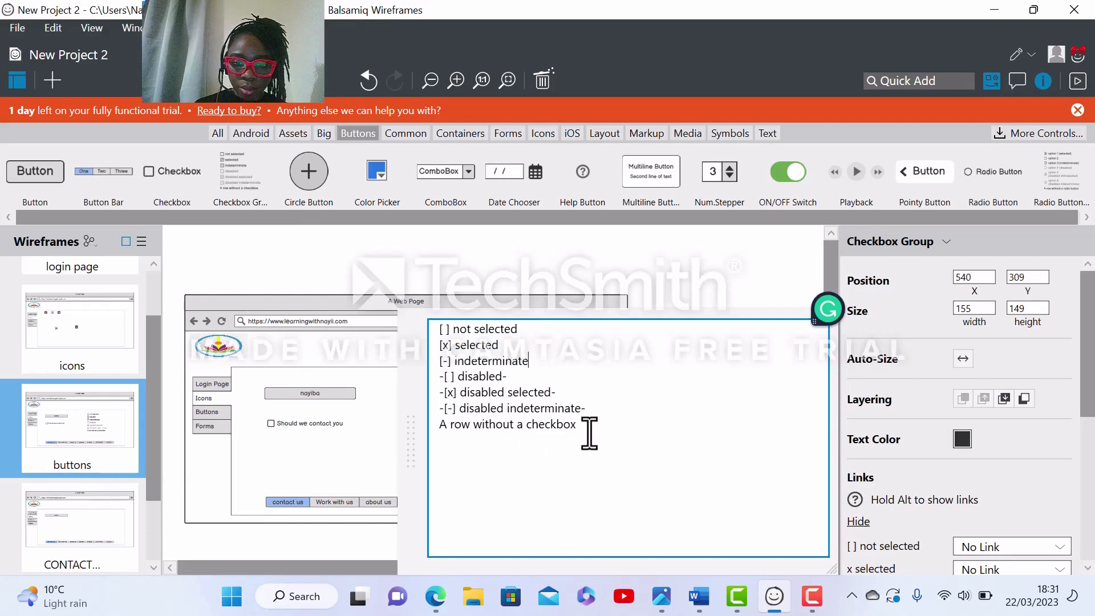
pyautogui.press('BackSpace')
pyautogui.press('BackSpace')
pyautogui.press('BackSpace')
pyautogui.press('BackSpace')
pyautogui.press('BackSpace')
pyautogui.press('BackSpace')
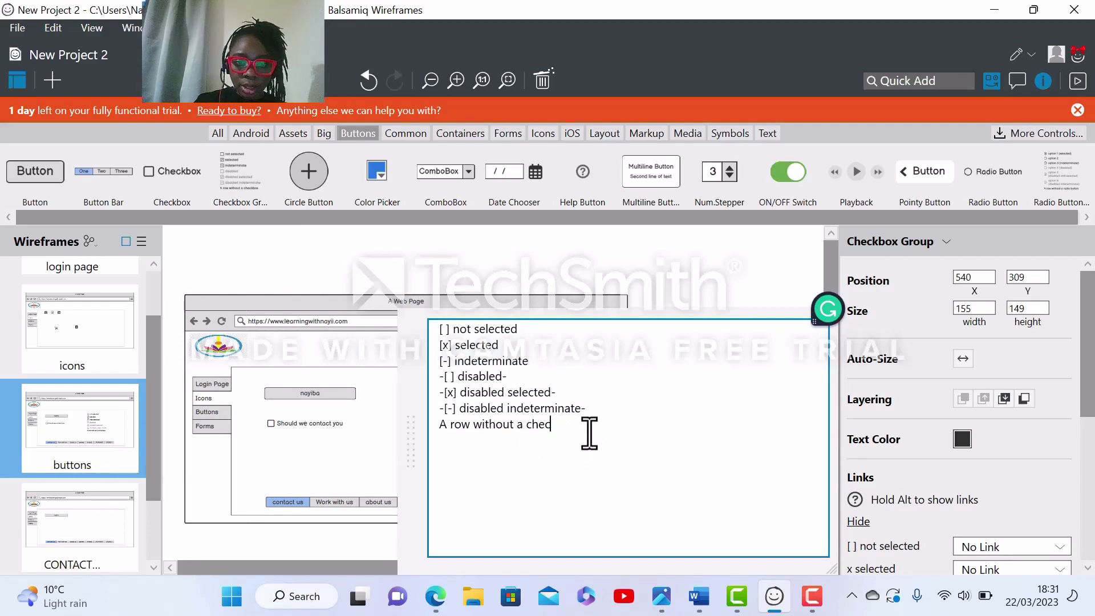
pyautogui.press('BackSpace')
pyautogui.press('BackSpace')
pyautogui.press('BackSpace')
pyautogui.press('BackSpace')
pyautogui.press('BackSpace')
pyautogui.press('BackSpace')
pyautogui.press('BackSpace')
pyautogui.press('BackSpace')
pyautogui.press('BackSpace')
pyautogui.press('BackSpace')
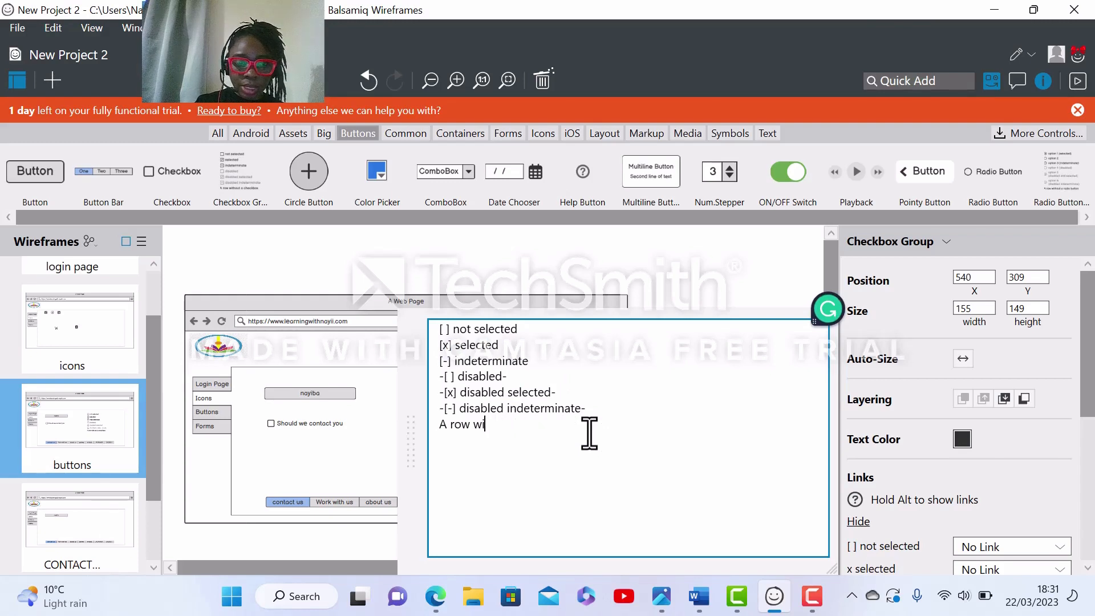
pyautogui.press('BackSpace')
pyautogui.press('BackSpace')
pyautogui.press('BackSpace')
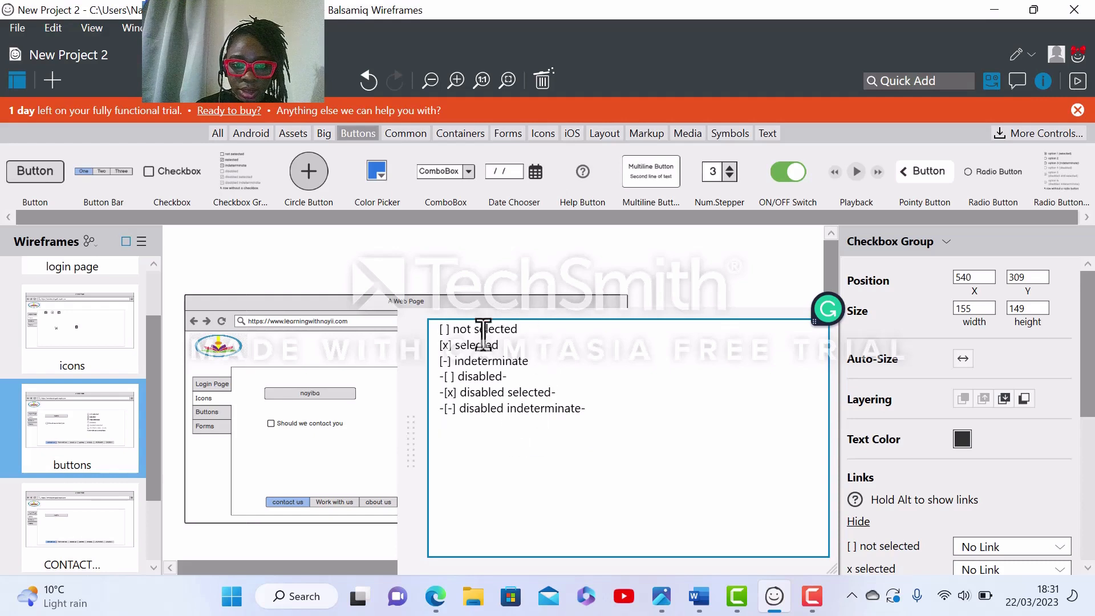
# Change the checkbox group's first option text to 20-25, keeping its empty checkbox marker.
pyautogui.click(525, 330)
pyautogui.press('BackSpace')
pyautogui.press('BackSpace')
pyautogui.press('BackSpace')
pyautogui.press('BackSpace')
pyautogui.press('BackSpace')
pyautogui.press('BackSpace')
pyautogui.press('BackSpace')
pyautogui.press('BackSpace')
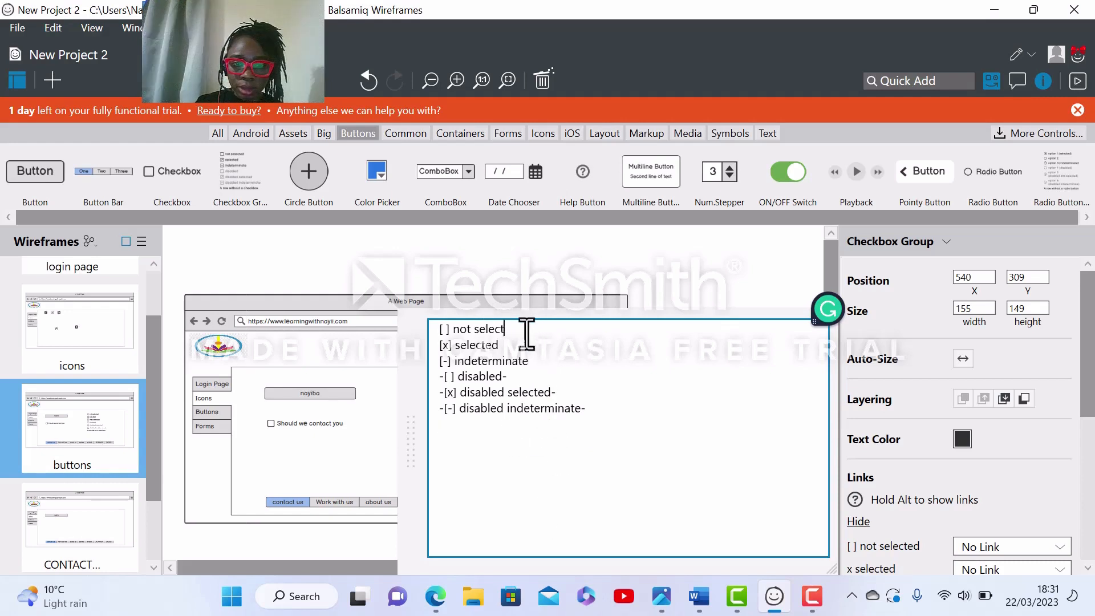
pyautogui.press('BackSpace')
pyautogui.press('BackSpace')
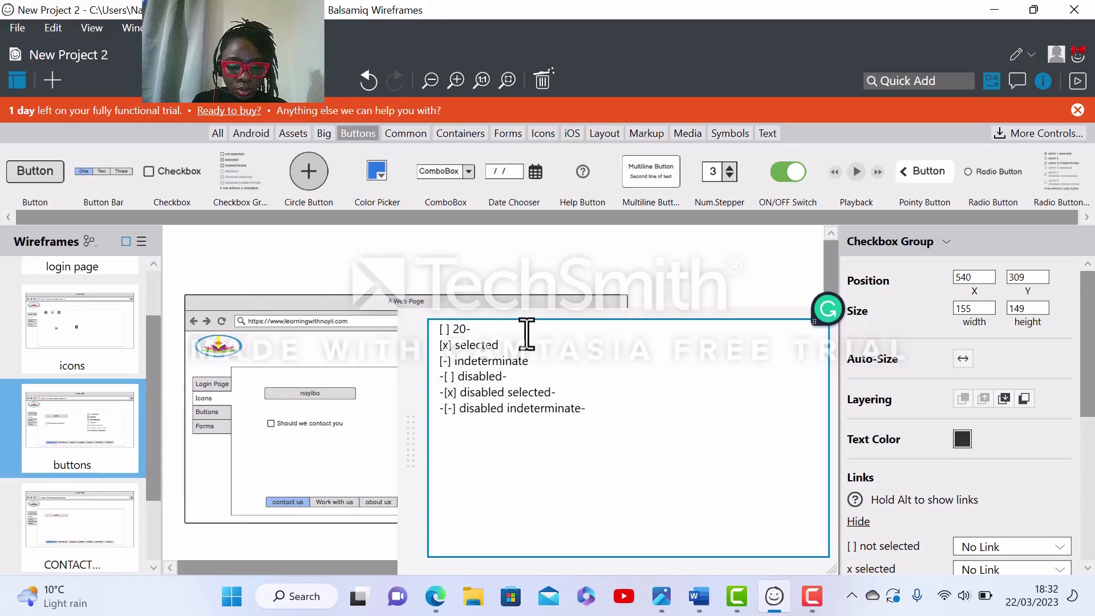
pyautogui.write('5')
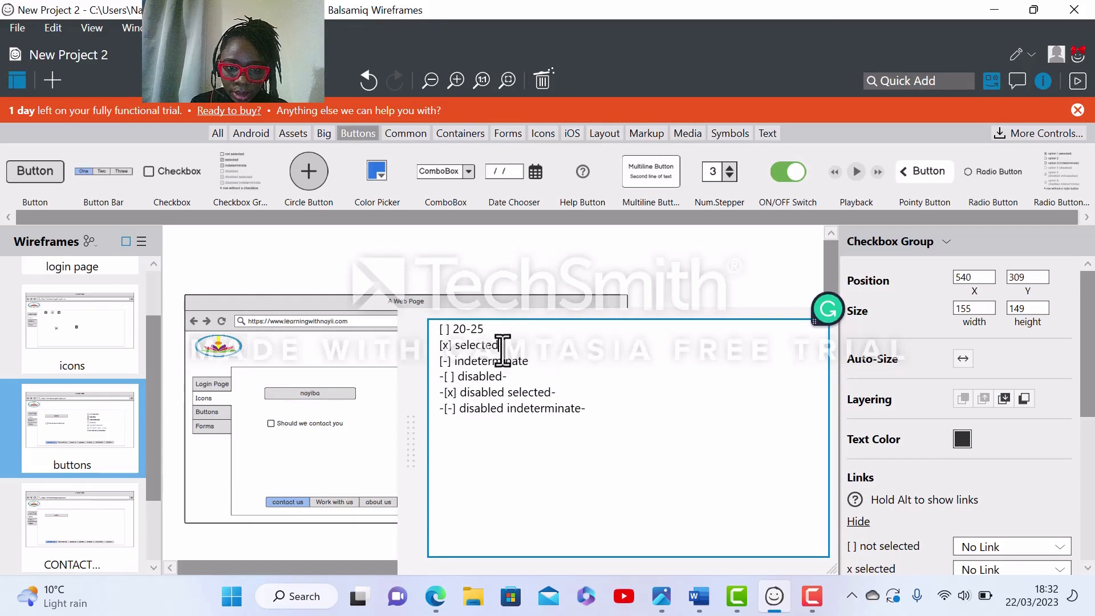
# Change the checkbox group's second option text to 25-35, keeping its selected marker.
pyautogui.press('BackSpace')
pyautogui.press('BackSpace')
pyautogui.press('BackSpace')
pyautogui.press('BackSpace')
pyautogui.press('BackSpace')
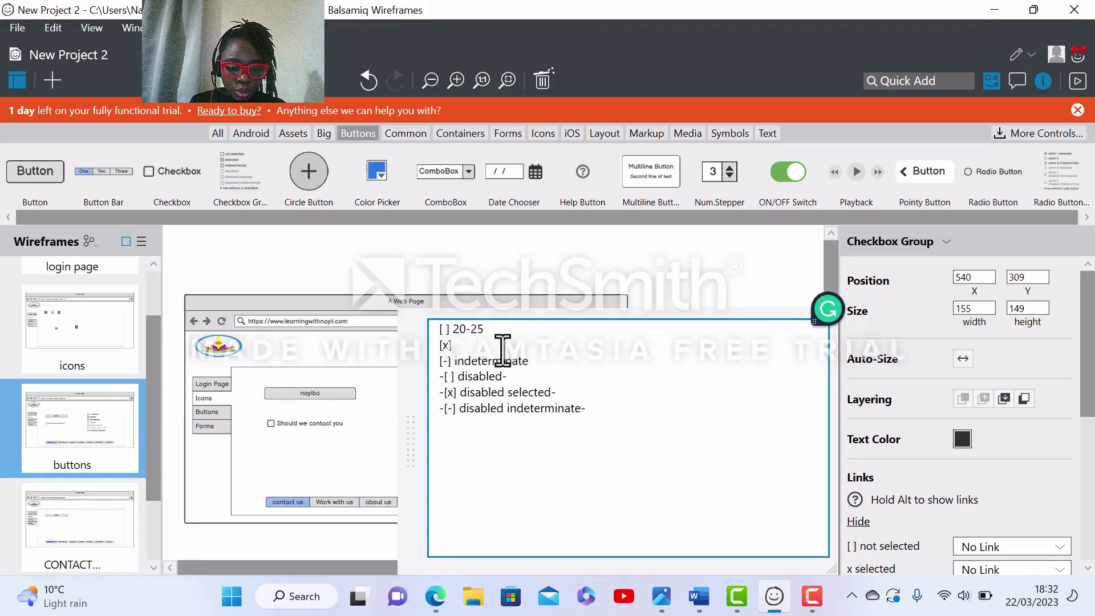
pyautogui.write('25-35')
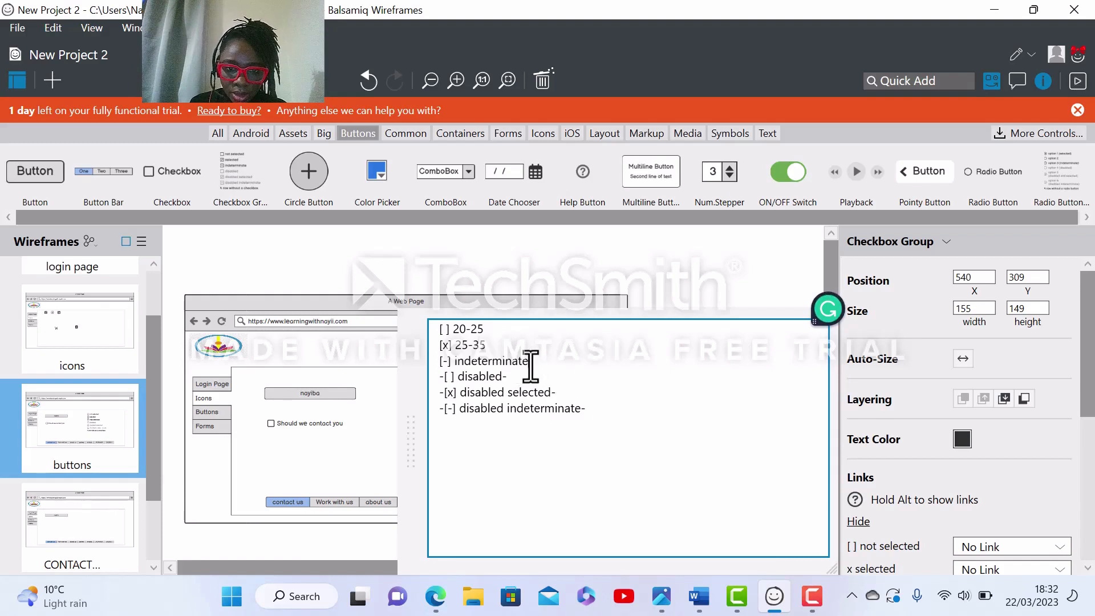
# Change the checkbox group's third option text to 35-49, keeping its indeterminate marker.
pyautogui.press('BackSpace')
pyautogui.press('BackSpace')
pyautogui.press('BackSpace')
pyautogui.press('BackSpace')
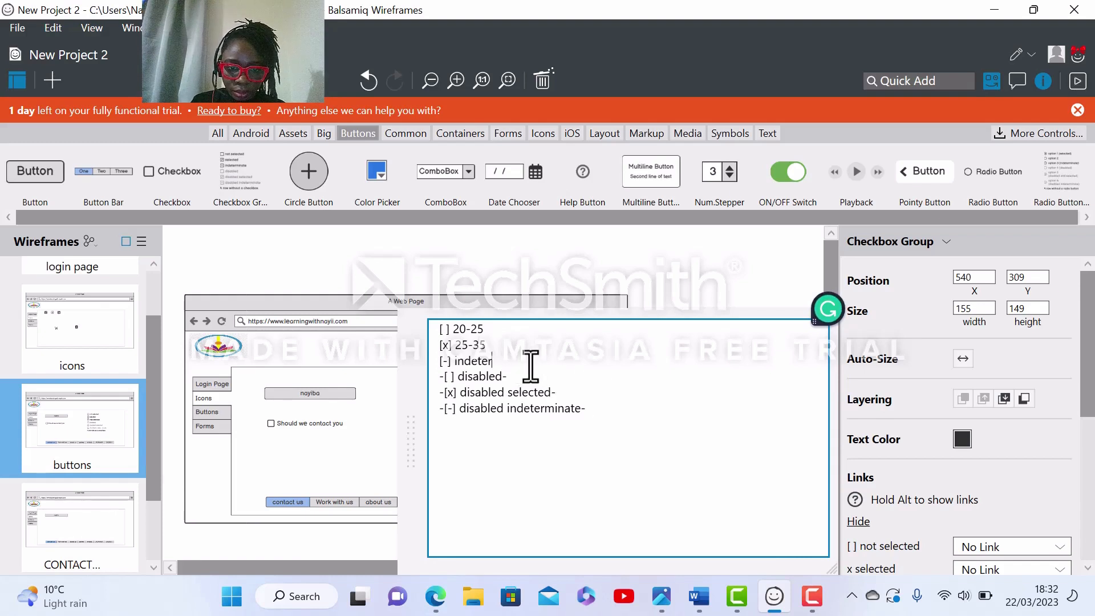
pyautogui.press('BackSpace')
pyautogui.press('BackSpace')
pyautogui.press('BackSpace')
pyautogui.press('BackSpace')
pyautogui.press('BackSpace')
pyautogui.press('BackSpace')
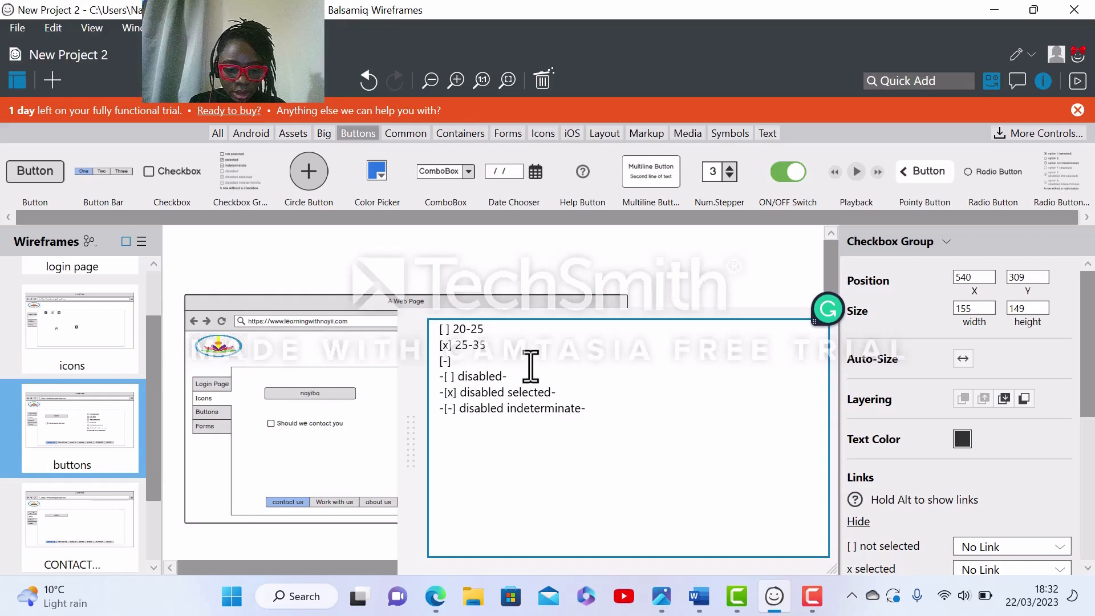
pyautogui.write('35-')
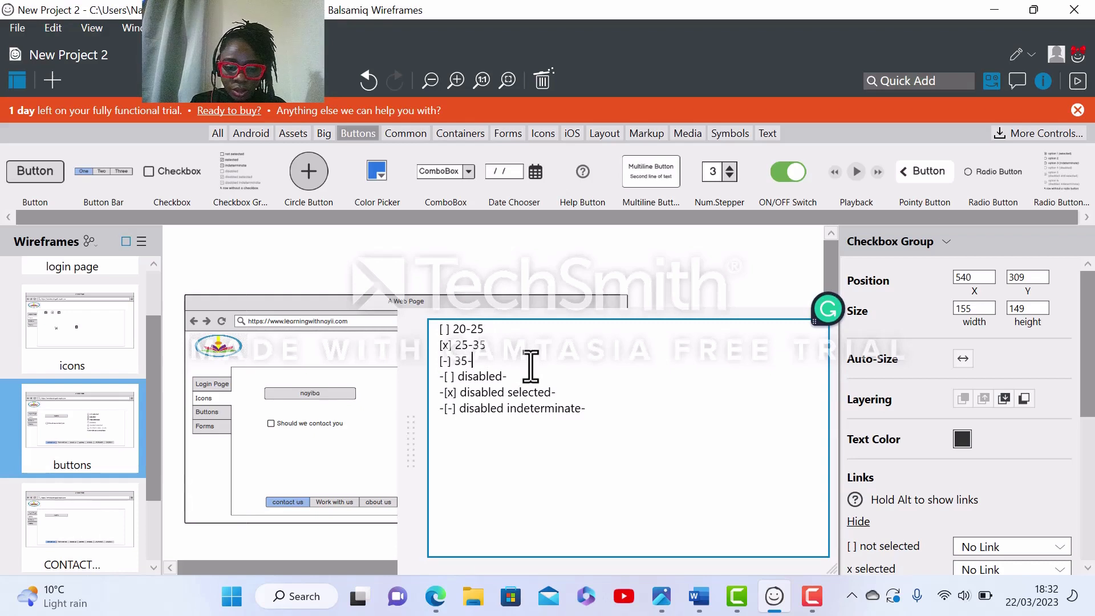
pyautogui.write('49')
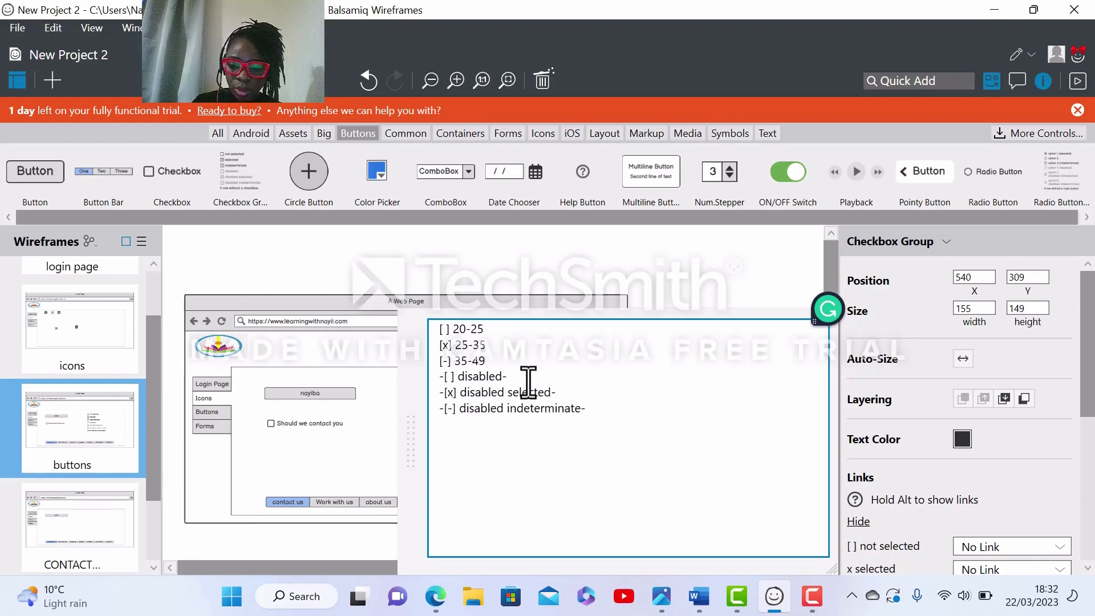
# Replace the checkbox group's fourth option text and its trailing dash with 49-1000, keeping the leading dash.
pyautogui.press('BackSpace')
pyautogui.press('BackSpace')
pyautogui.press('BackSpace')
pyautogui.press('BackSpace')
pyautogui.press('BackSpace')
pyautogui.press('BackSpace')
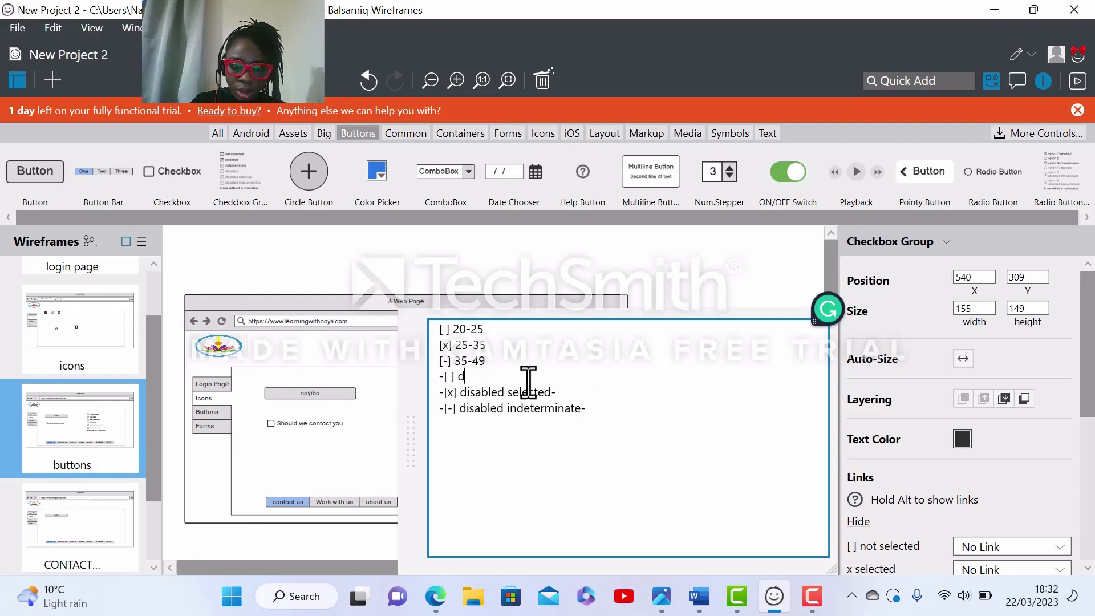
pyautogui.write('49')
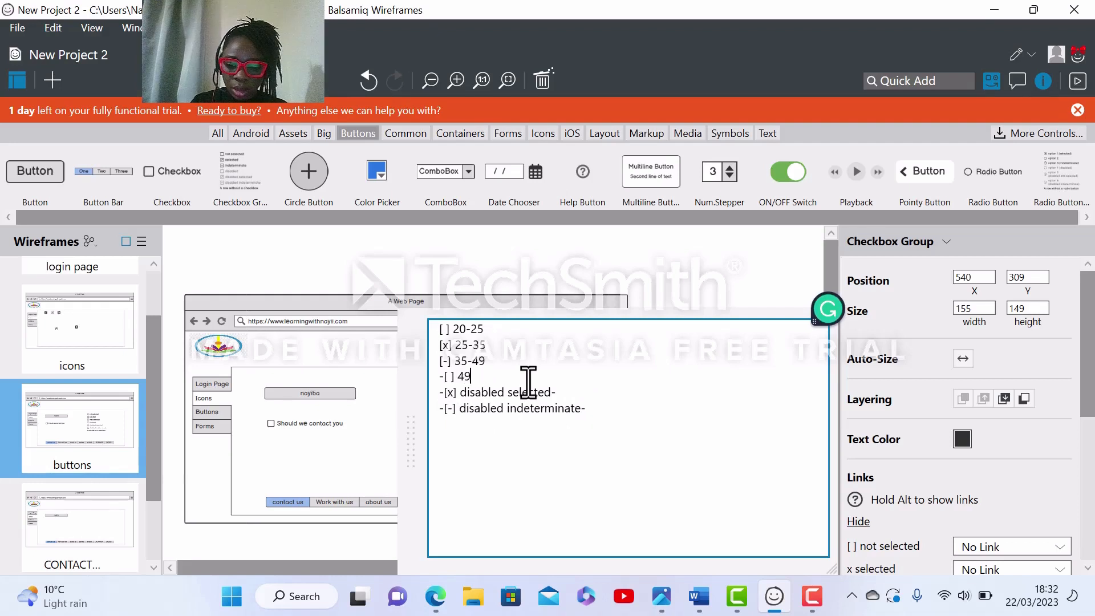
pyautogui.write('-1000')
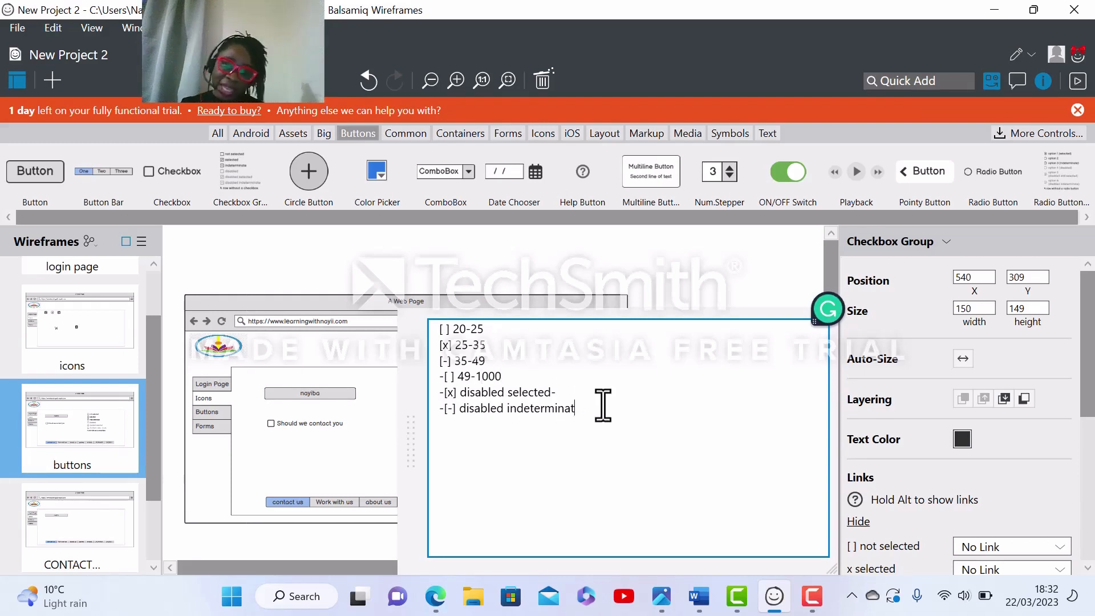
# Delete the disabled selected and disabled indeterminate rows from the checkbox group and apply the edited option list.
pyautogui.press('BackSpace')
pyautogui.press('BackSpace')
pyautogui.press('BackSpace')
pyautogui.press('BackSpace')
pyautogui.press('BackSpace')
pyautogui.press('BackSpace')
pyautogui.press('BackSpace')
pyautogui.press('BackSpace')
pyautogui.press('BackSpace')
pyautogui.press('BackSpace')
pyautogui.press('BackSpace')
pyautogui.press('BackSpace')
pyautogui.press('BackSpace')
pyautogui.press('BackSpace')
pyautogui.press('BackSpace')
pyautogui.press('BackSpace')
pyautogui.press('BackSpace')
pyautogui.press('BackSpace')
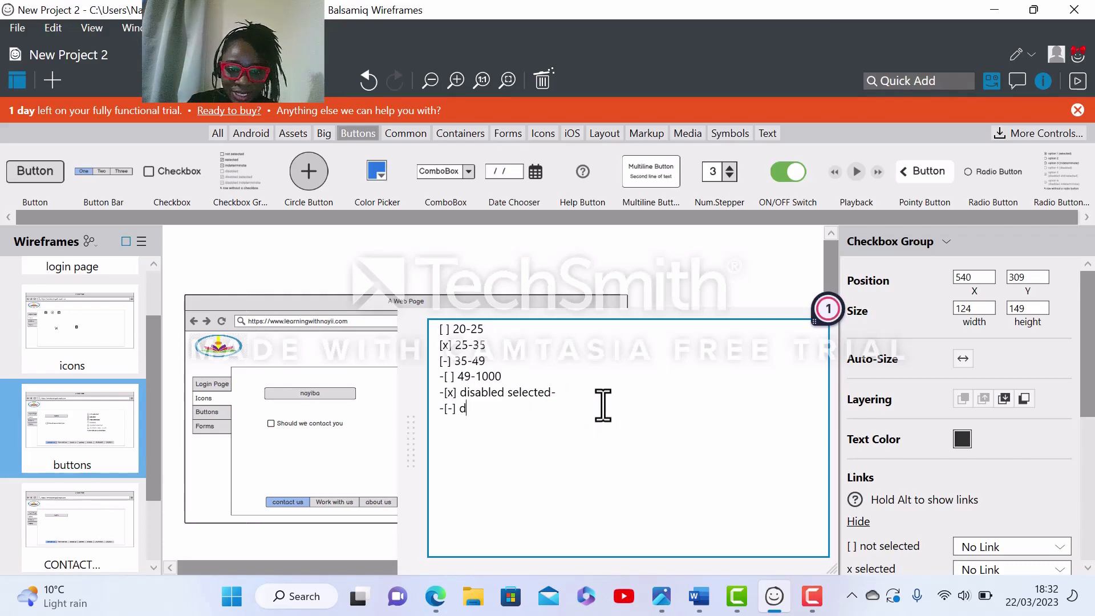
pyautogui.press('BackSpace')
pyautogui.press('BackSpace')
pyautogui.press('BackSpace')
pyautogui.press('BackSpace')
pyautogui.press('BackSpace')
pyautogui.press('BackSpace')
pyautogui.press('BackSpace')
pyautogui.press('BackSpace')
pyautogui.press('BackSpace')
pyautogui.press('BackSpace')
pyautogui.press('BackSpace')
pyautogui.press('BackSpace')
pyautogui.press('BackSpace')
pyautogui.press('BackSpace')
pyautogui.press('BackSpace')
pyautogui.press('BackSpace')
pyautogui.press('BackSpace')
pyautogui.press('BackSpace')
pyautogui.press('BackSpace')
pyautogui.press('BackSpace')
pyautogui.press('BackSpace')
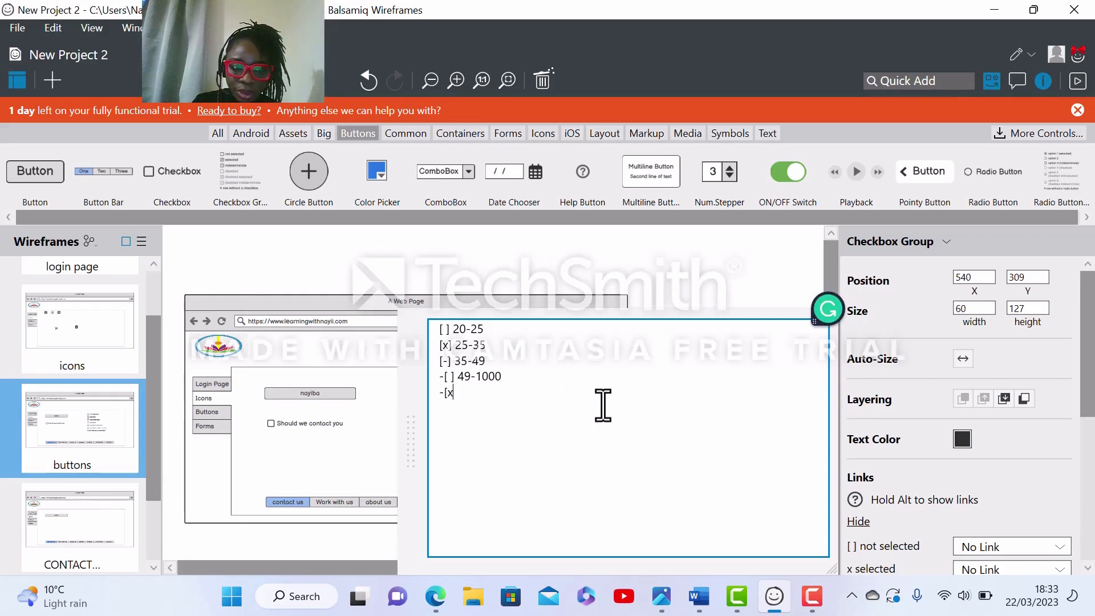
pyautogui.press('BackSpace')
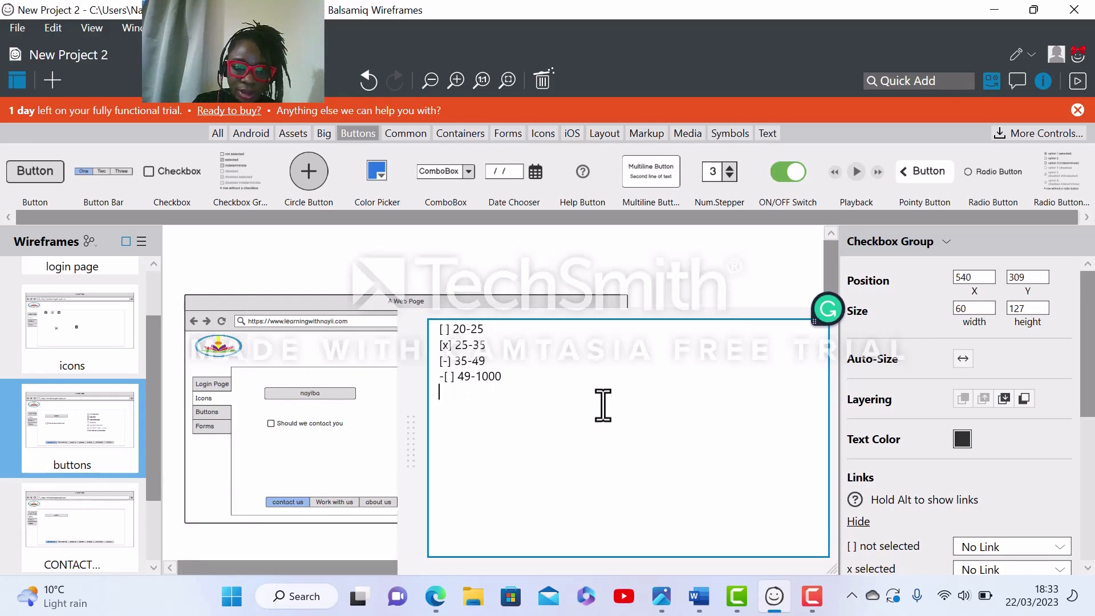
pyautogui.click(570, 265)
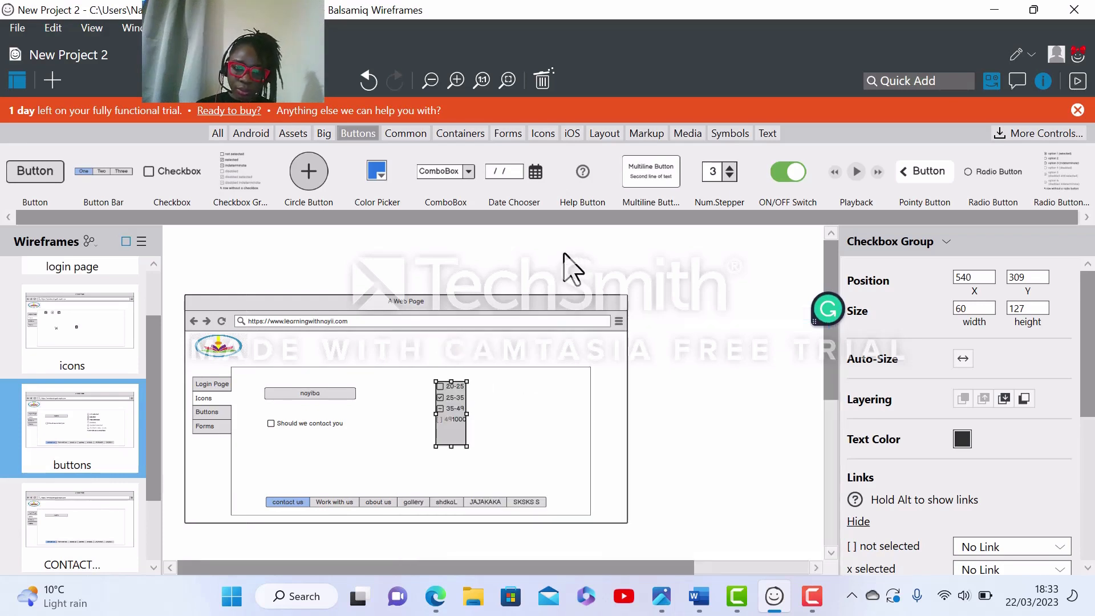
pyautogui.click(498, 438)
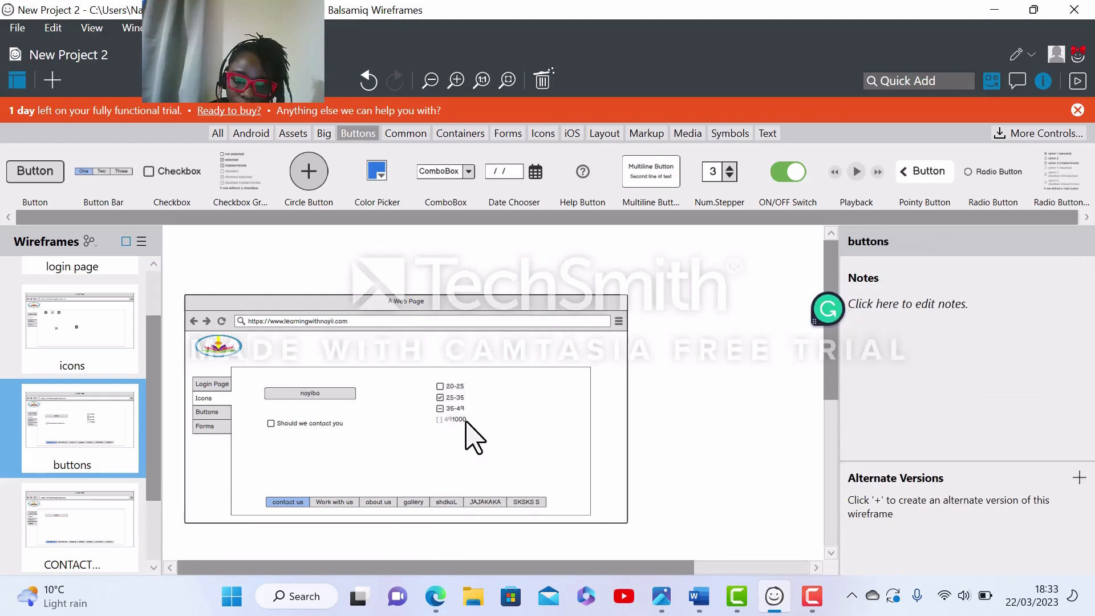
pyautogui.click(462, 420)
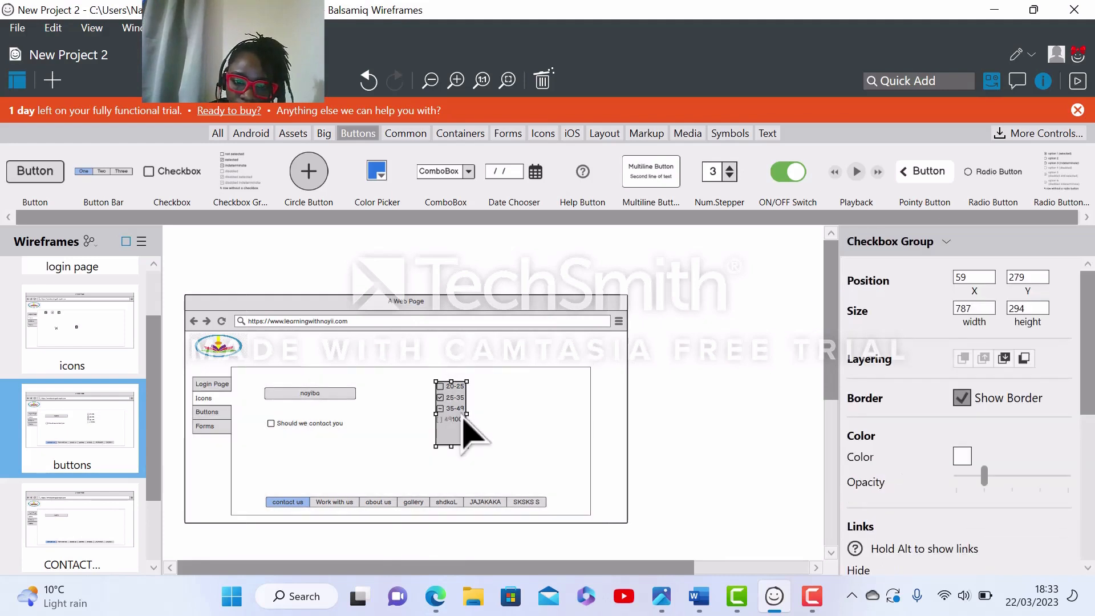
# Widen the age-range checkbox group to about 244 px so its full option text fits.
pyautogui.doubleClick(451, 405)
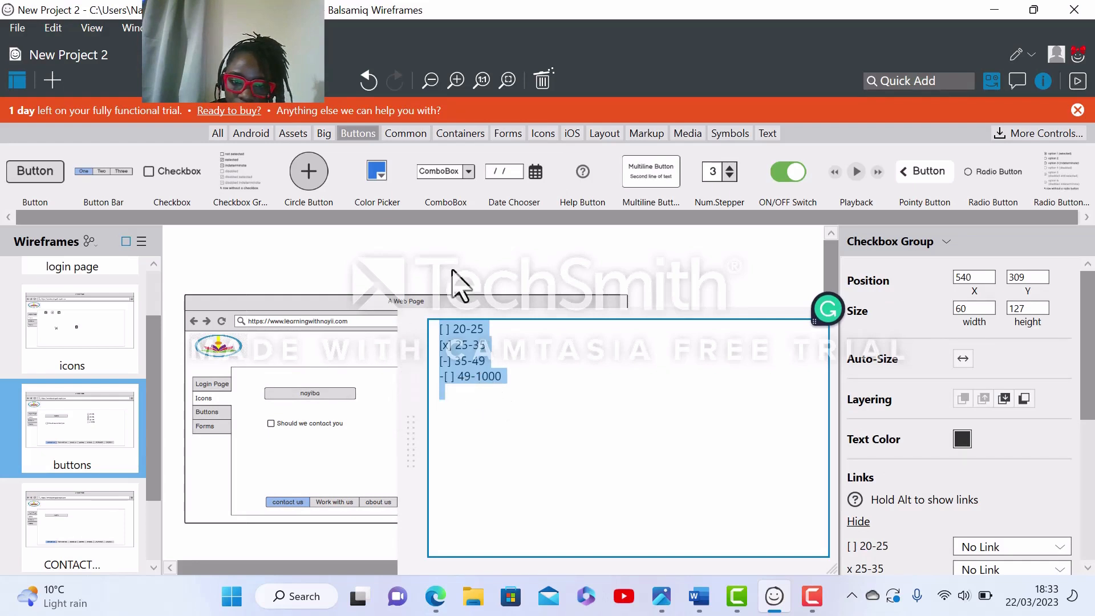
pyautogui.click(511, 248)
pyautogui.click(476, 419)
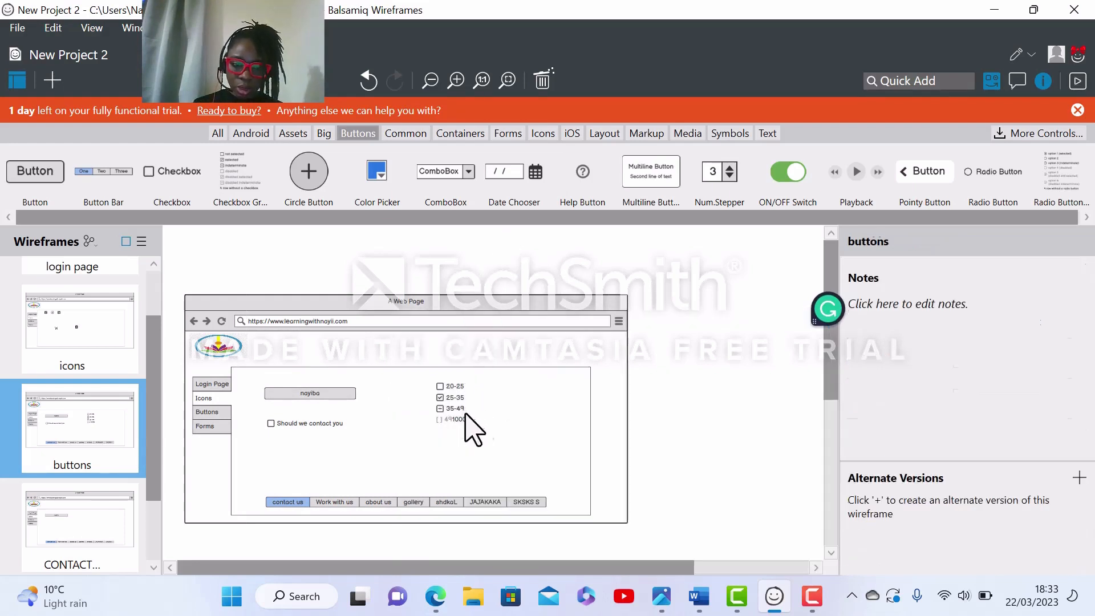
pyautogui.click(465, 417)
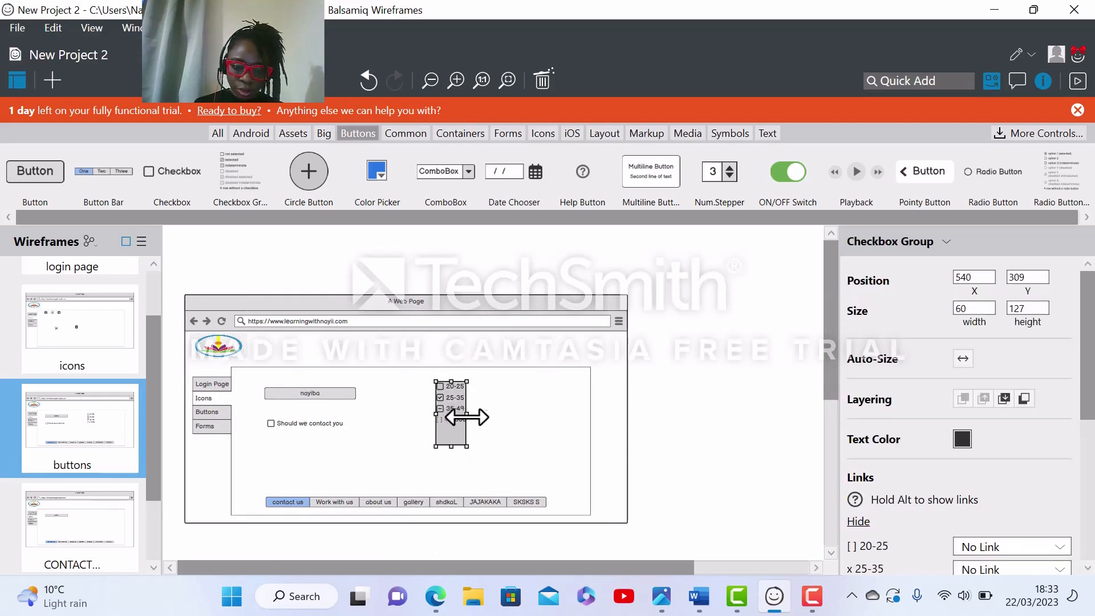
pyautogui.moveTo(466, 417); pyautogui.dragTo(560, 433)
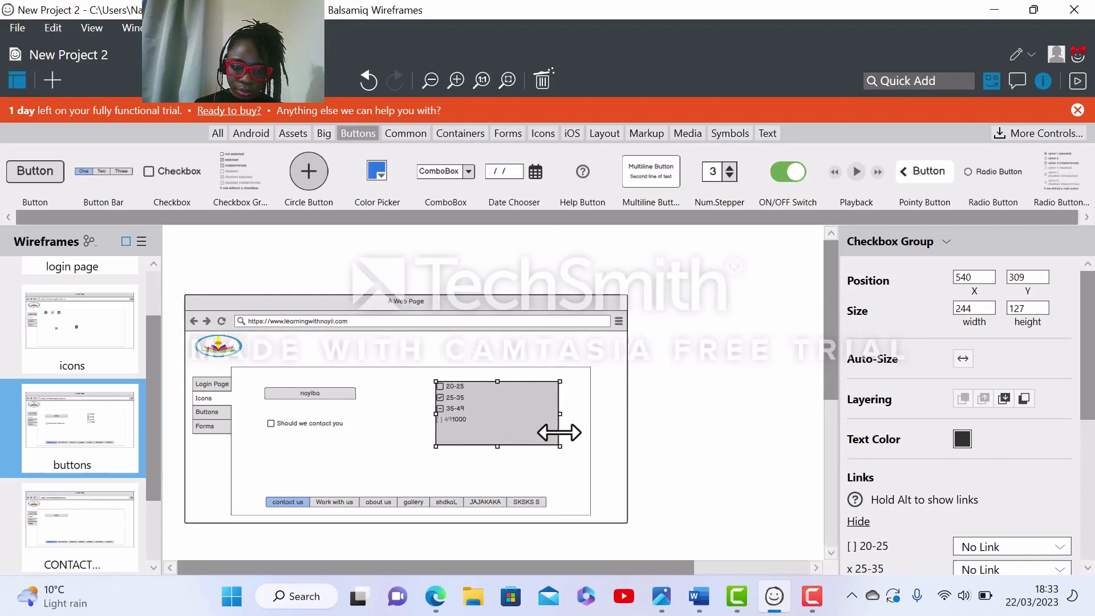
# Delete the 49-1000 row from the checkbox group's option list and apply the change.
pyautogui.doubleClick(479, 425)
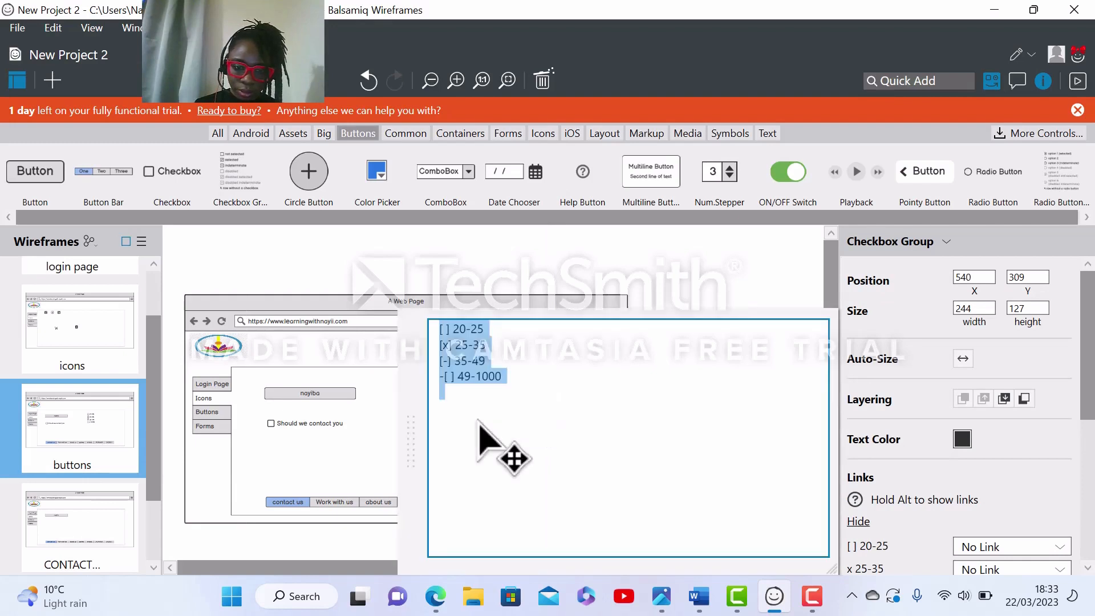
pyautogui.click(466, 393)
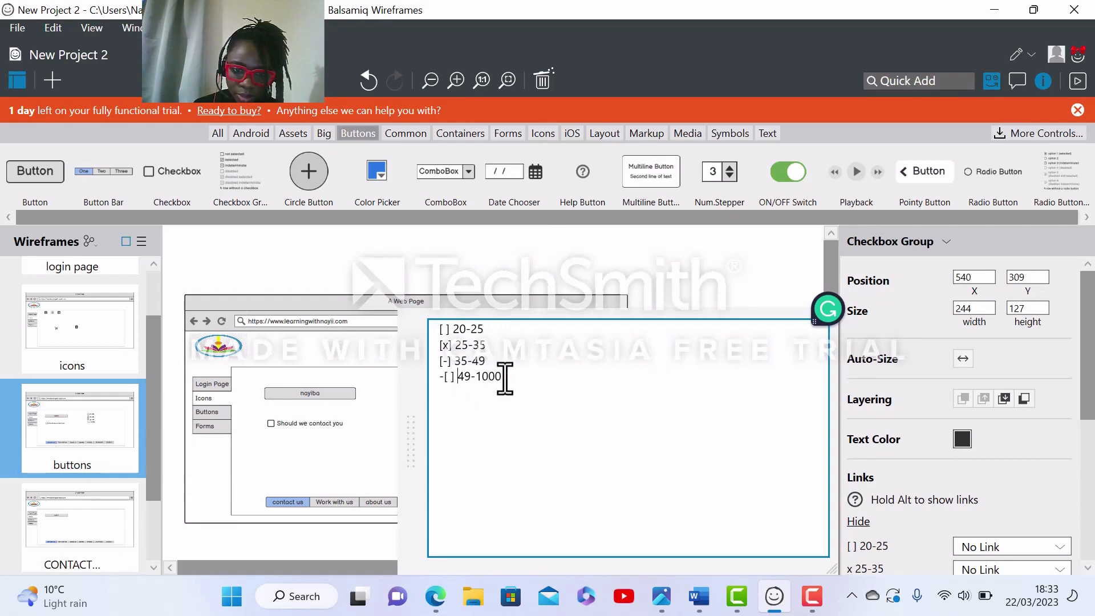
pyautogui.moveTo(511, 379); pyautogui.dragTo(405, 372)
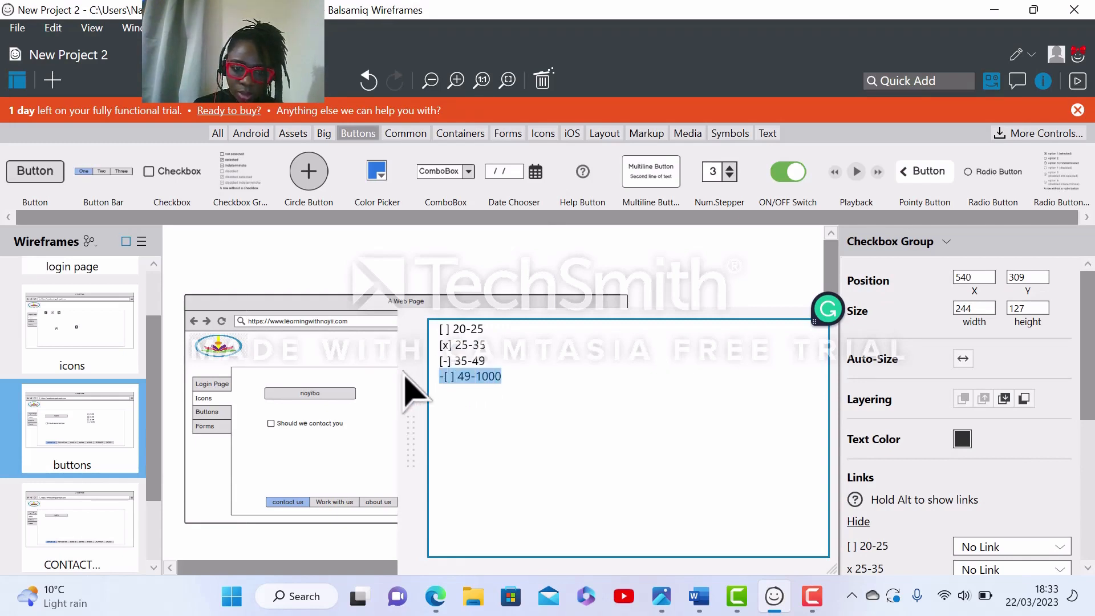
pyautogui.press('Delete')
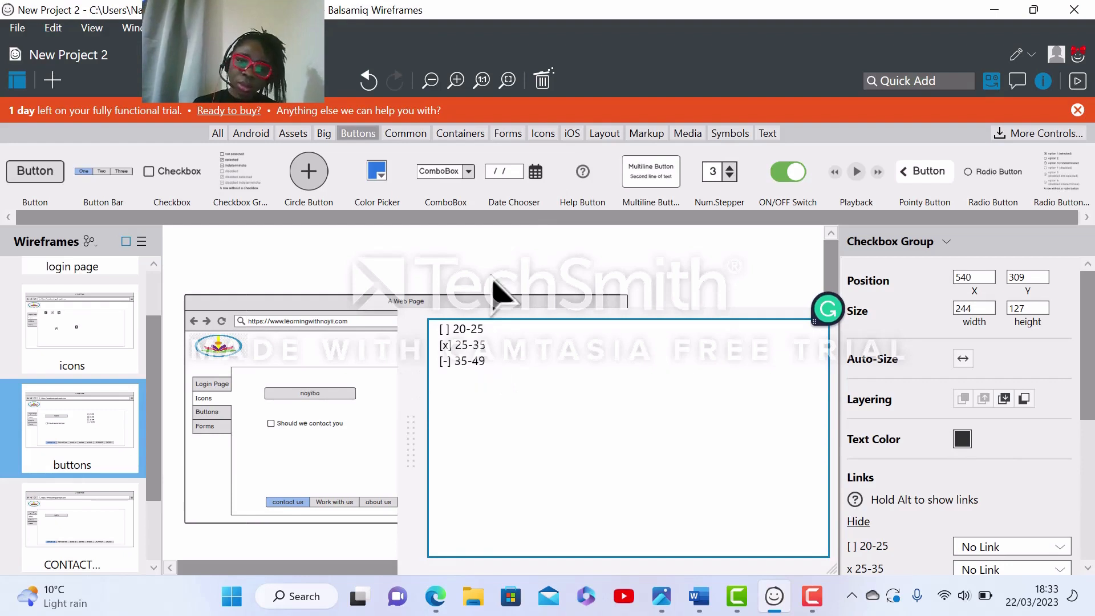
pyautogui.hotkey('ctrl', 'Return')
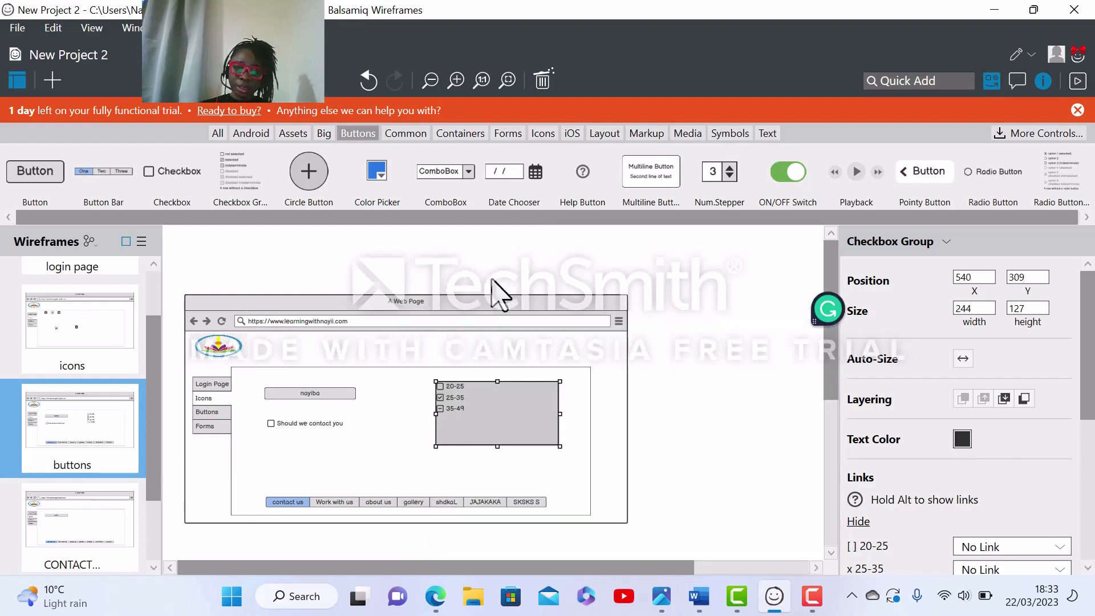
pyautogui.click(389, 454)
pyautogui.click(388, 454)
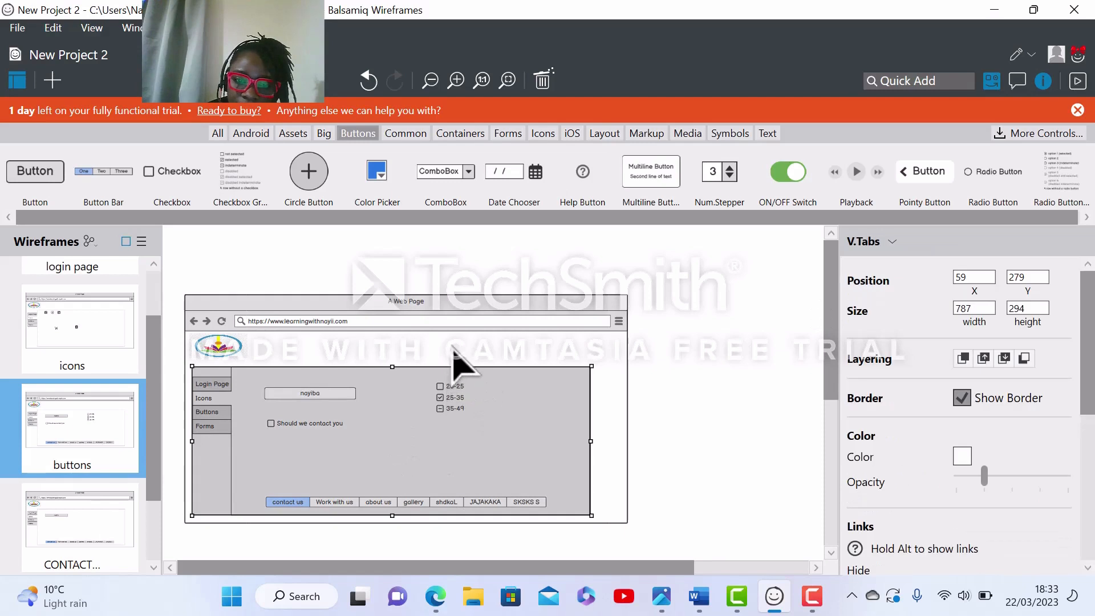
# Remove the indeterminate dash from the 35-49 option's brackets so it becomes an unselected checkbox.
pyautogui.click(464, 425)
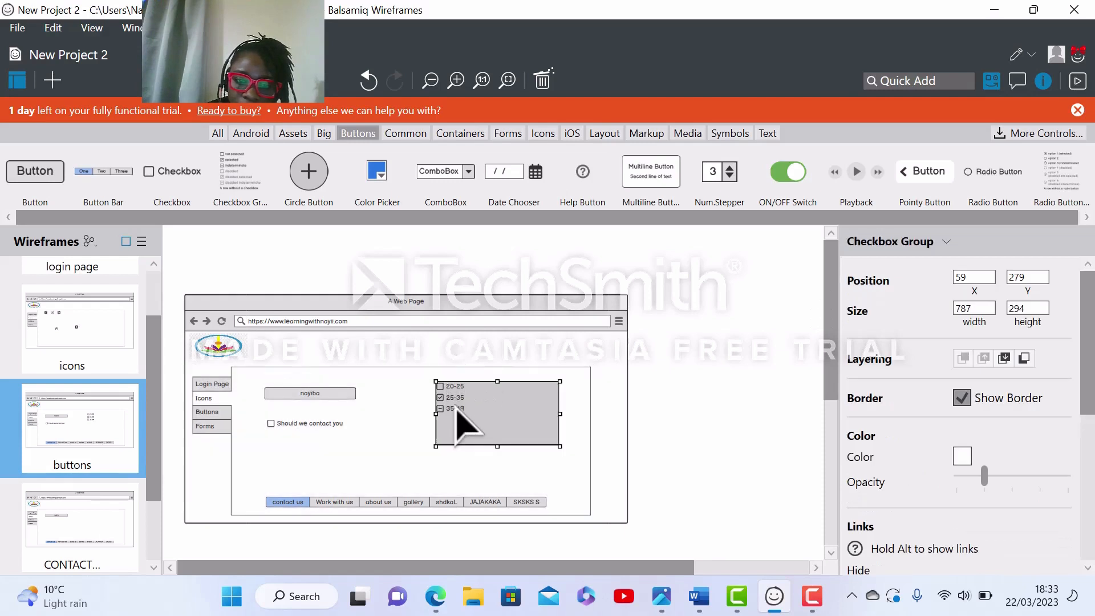
pyautogui.doubleClick(458, 421)
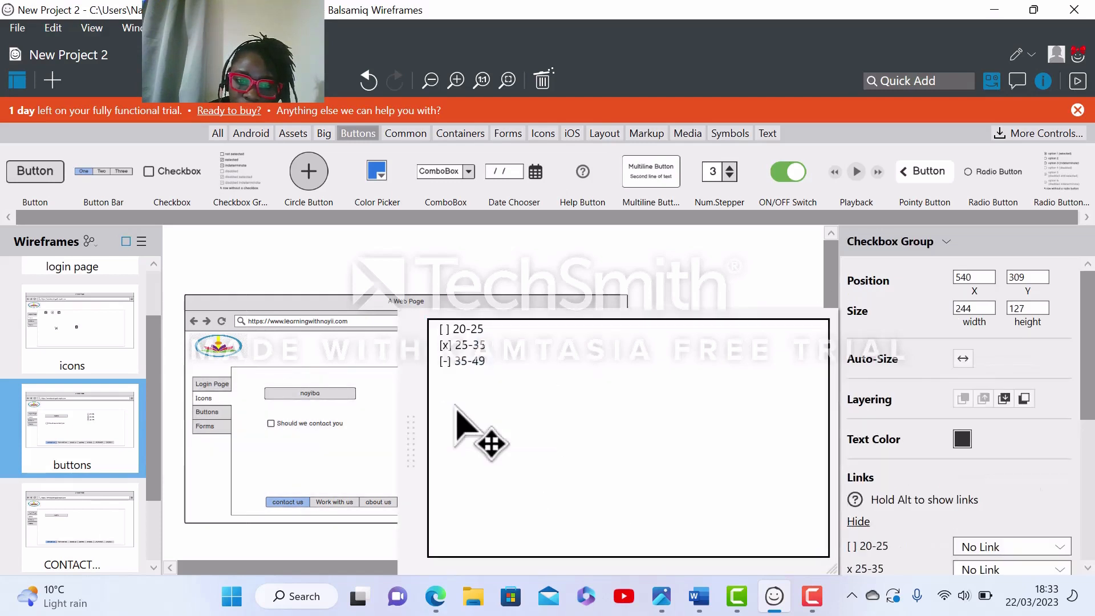
pyautogui.click(447, 365)
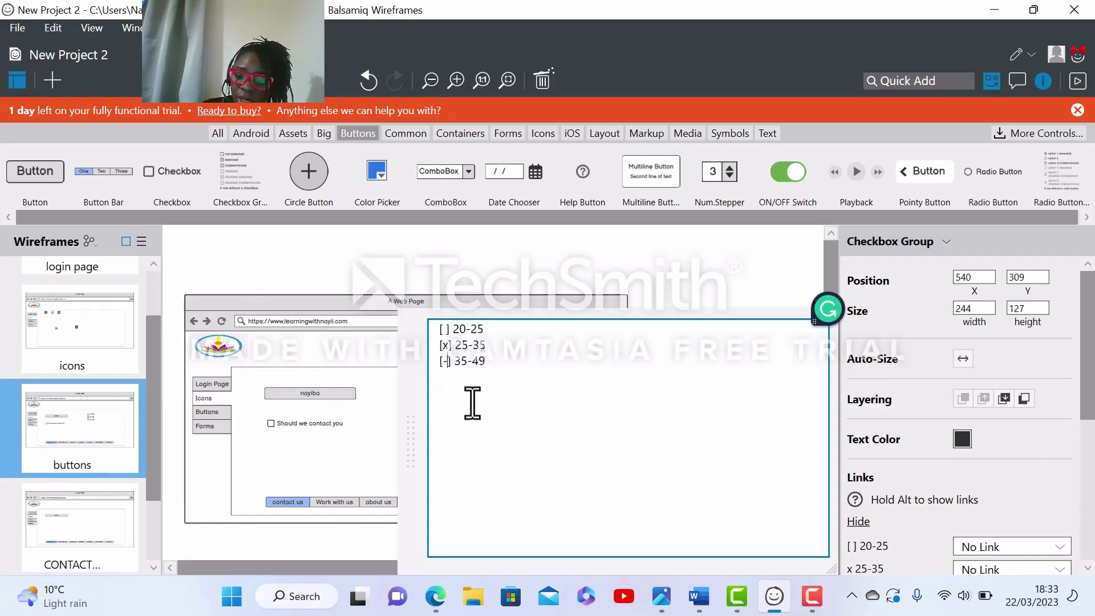
pyautogui.press('BackSpace')
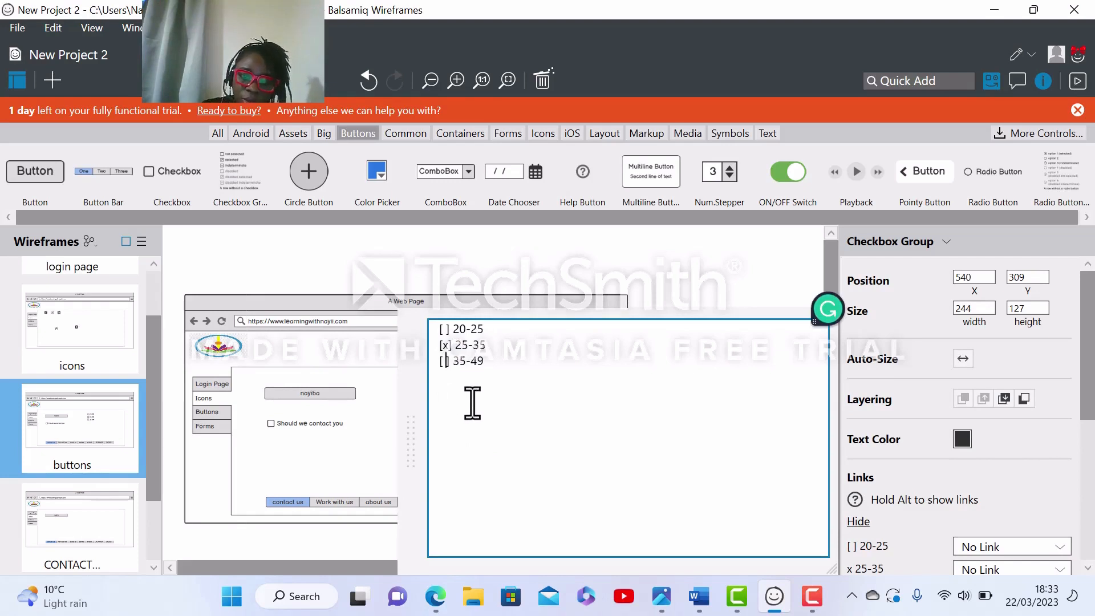
pyautogui.click(384, 262)
pyautogui.click(399, 472)
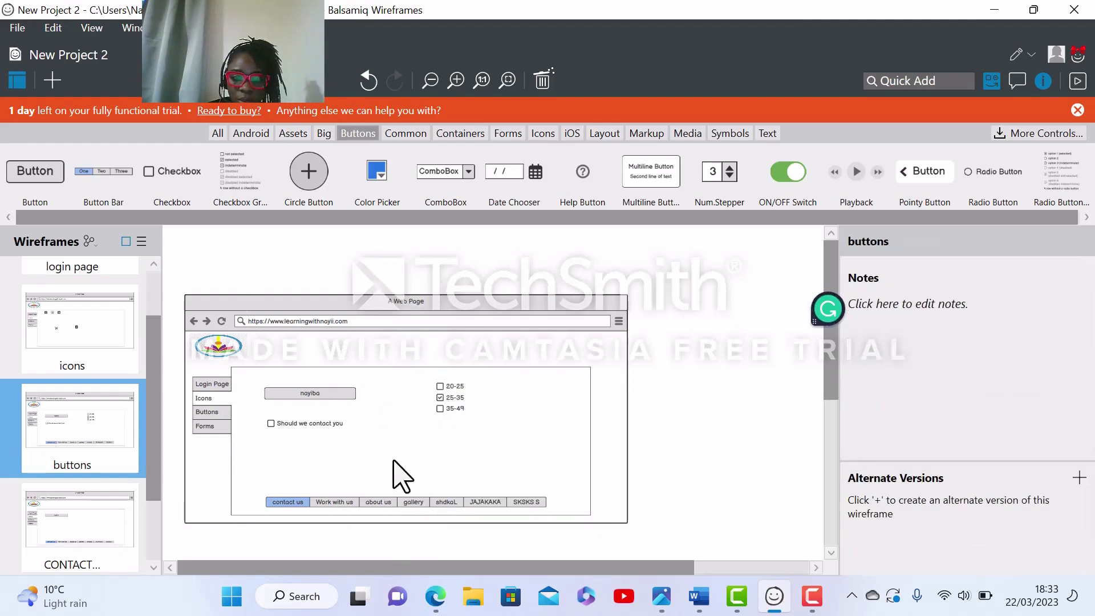
pyautogui.click(621, 377)
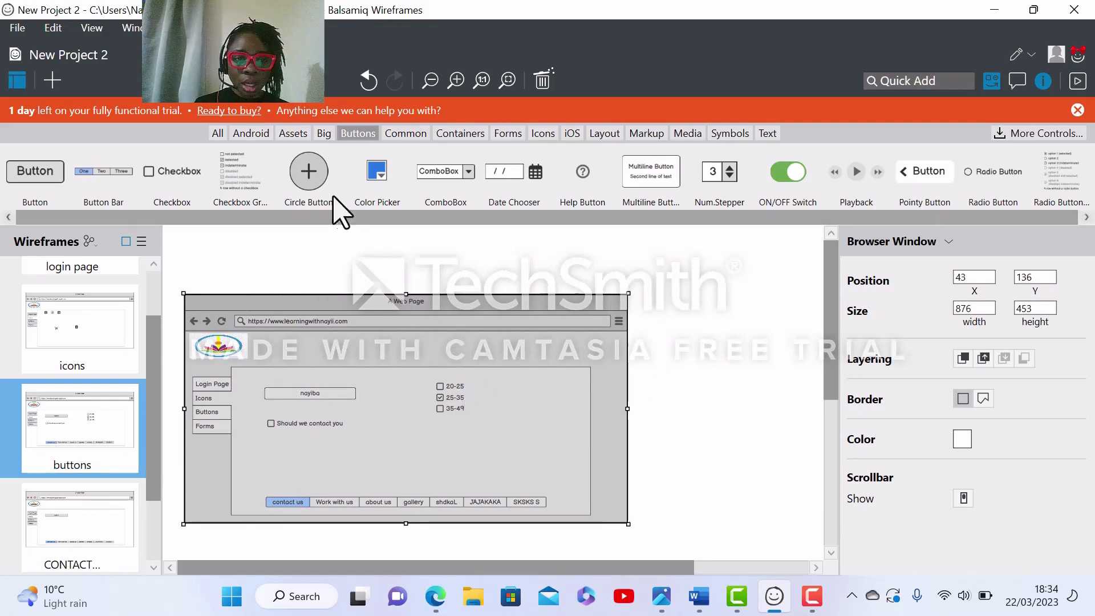
# Add a circle button beside the age-range options, at about X 678, Y 304.
pyautogui.moveTo(311, 174); pyautogui.dragTo(518, 391)
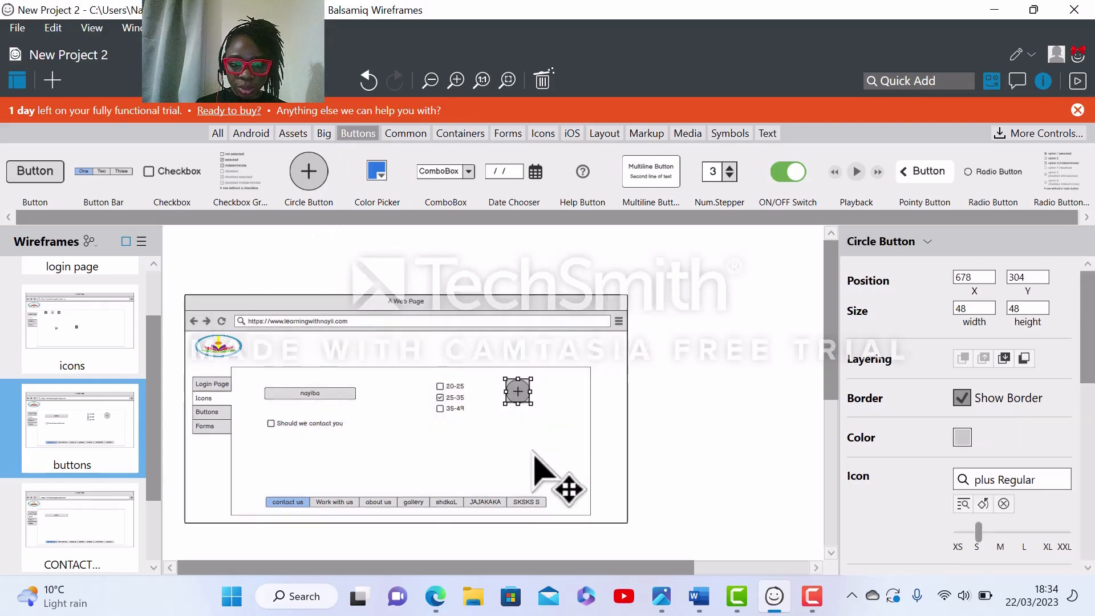
pyautogui.click(523, 415)
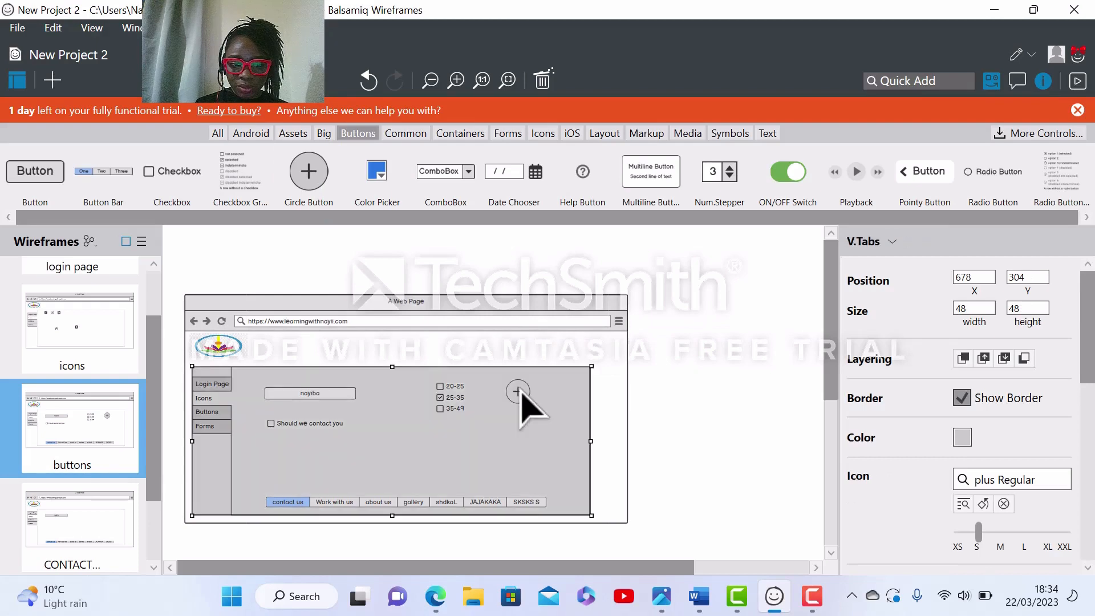
pyautogui.click(607, 399)
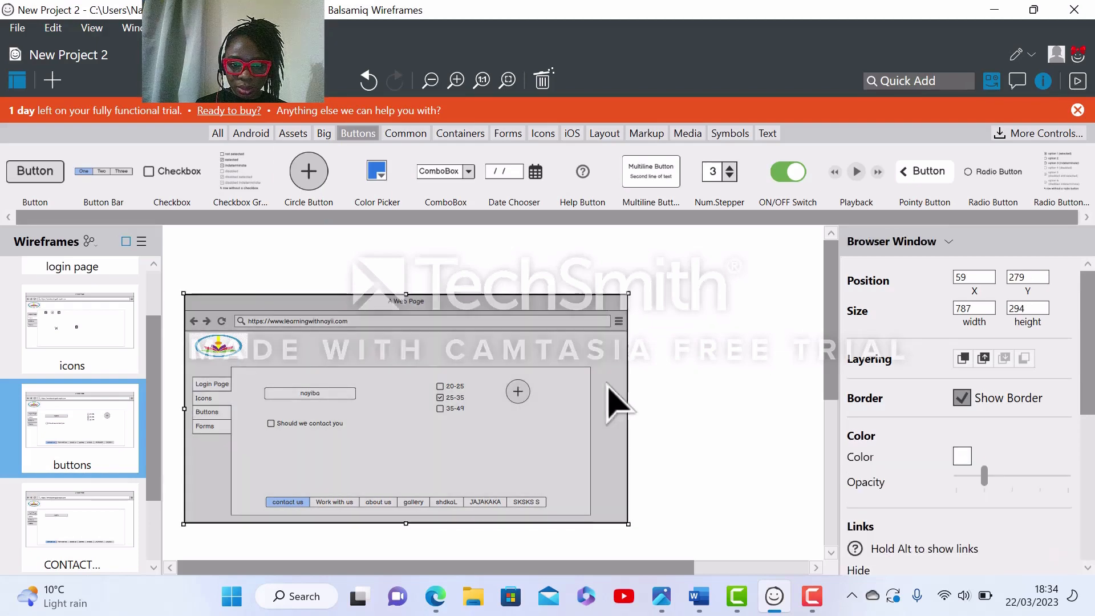
pyautogui.click(673, 291)
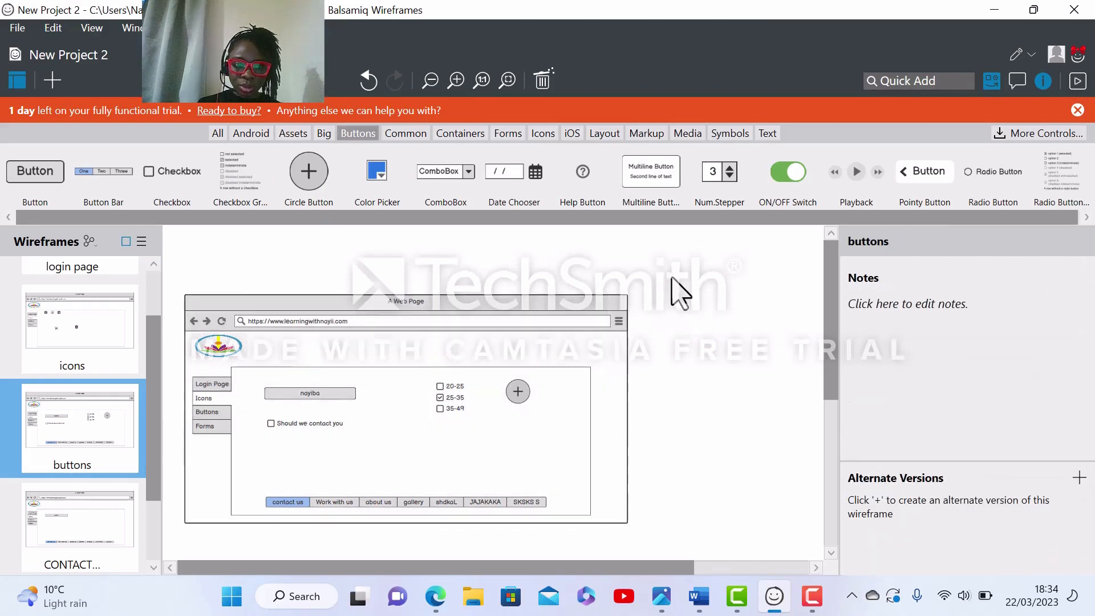
# Label the circle button "you" beneath its plus icon.
pyautogui.click(517, 392)
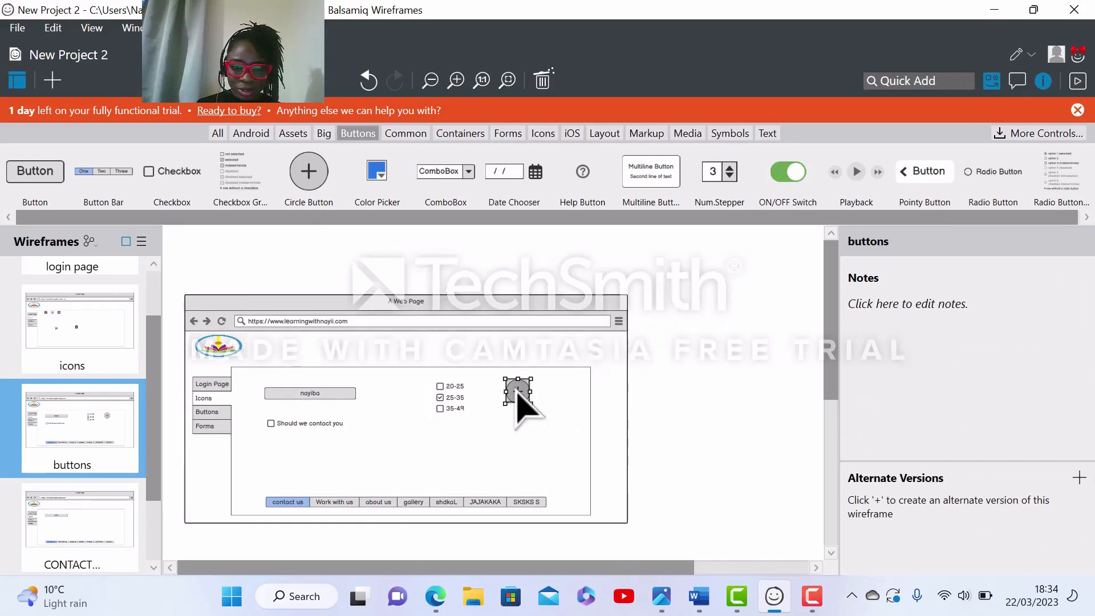
pyautogui.doubleClick(518, 393)
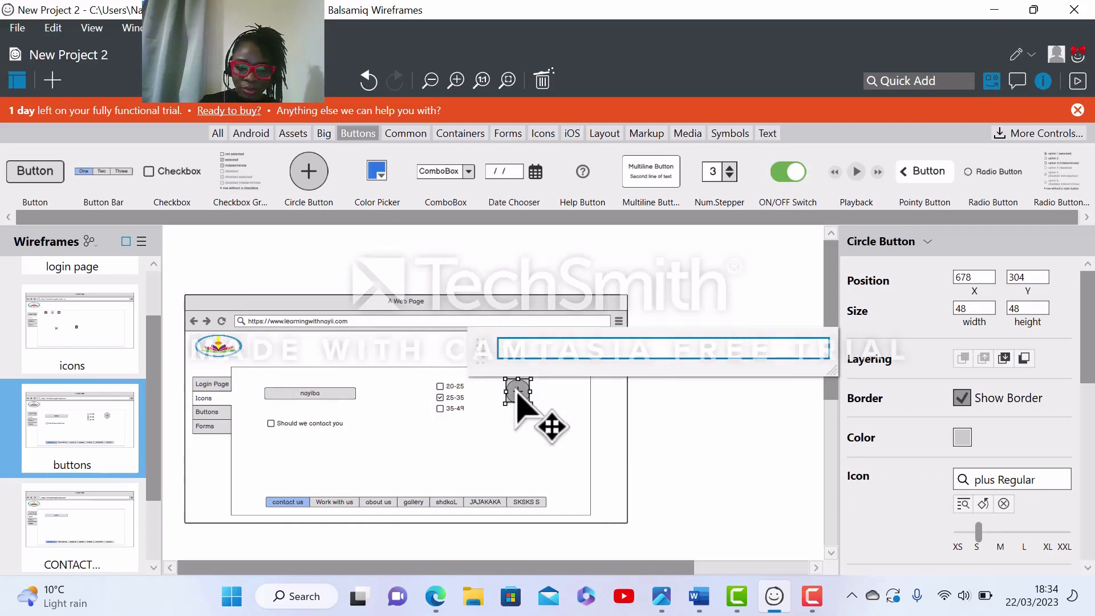
pyautogui.write('yo')
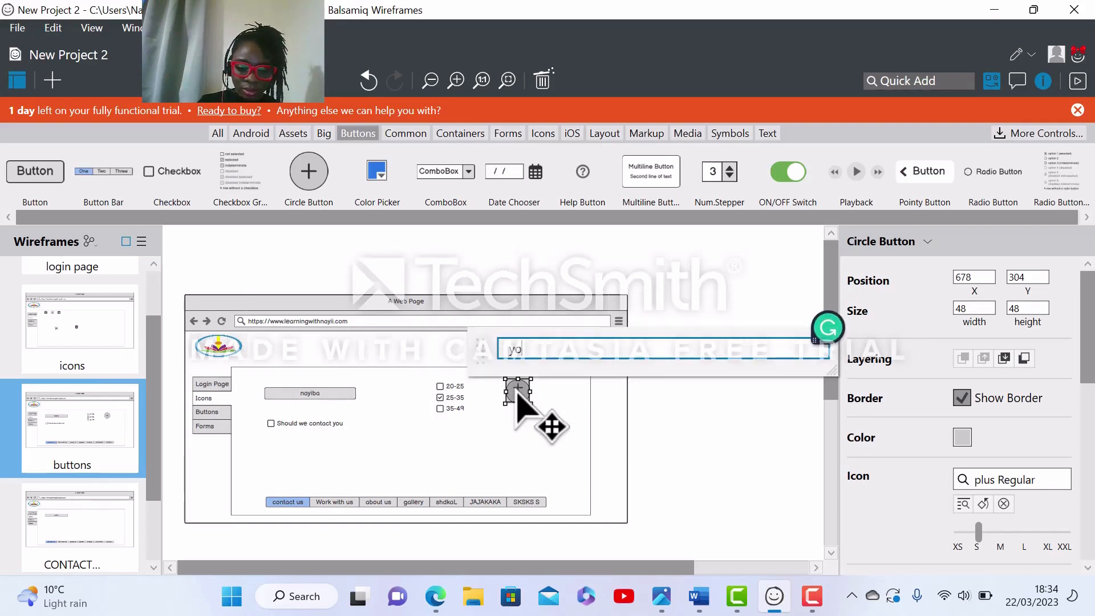
pyautogui.write('u')
pyautogui.press('Return')
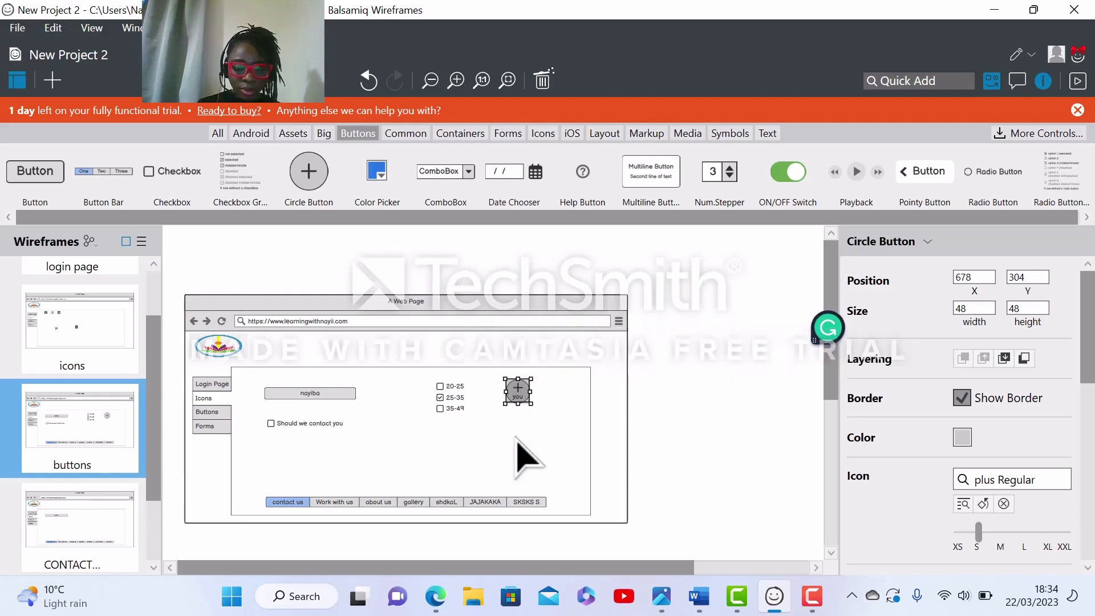
pyautogui.click(516, 440)
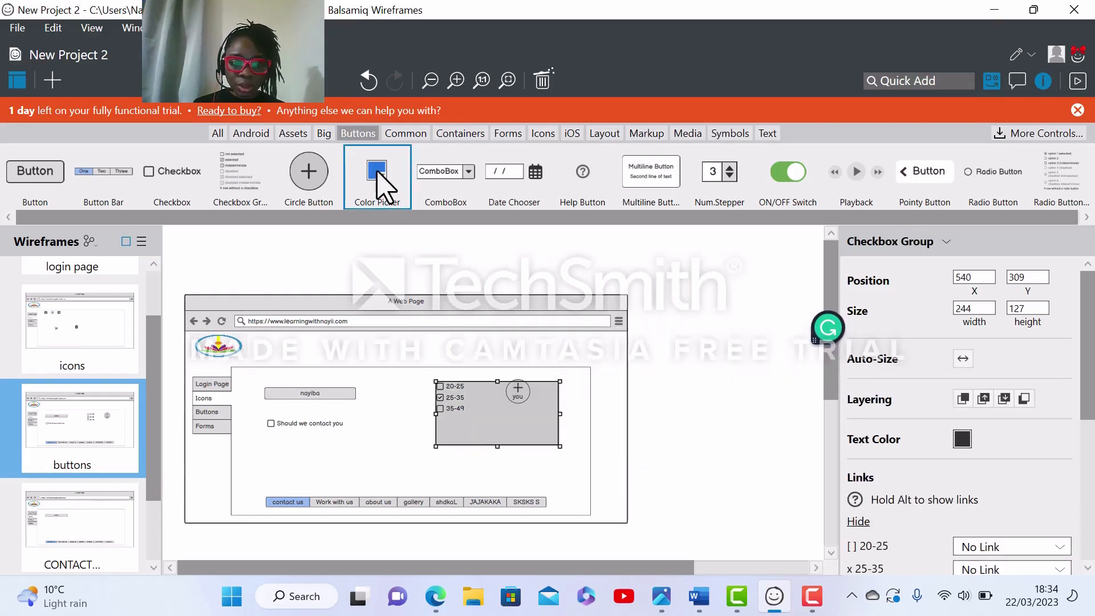
# Add a color picker below the "Should we contact you" checkbox and set its color to dark green.
pyautogui.moveTo(383, 185); pyautogui.dragTo(271, 446)
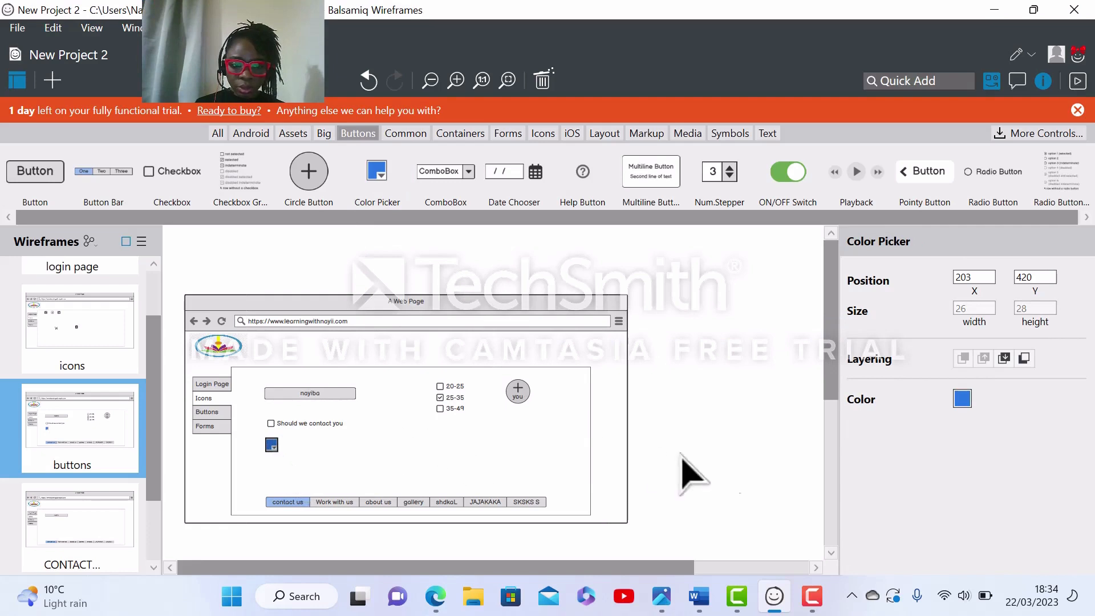
pyautogui.click(962, 399)
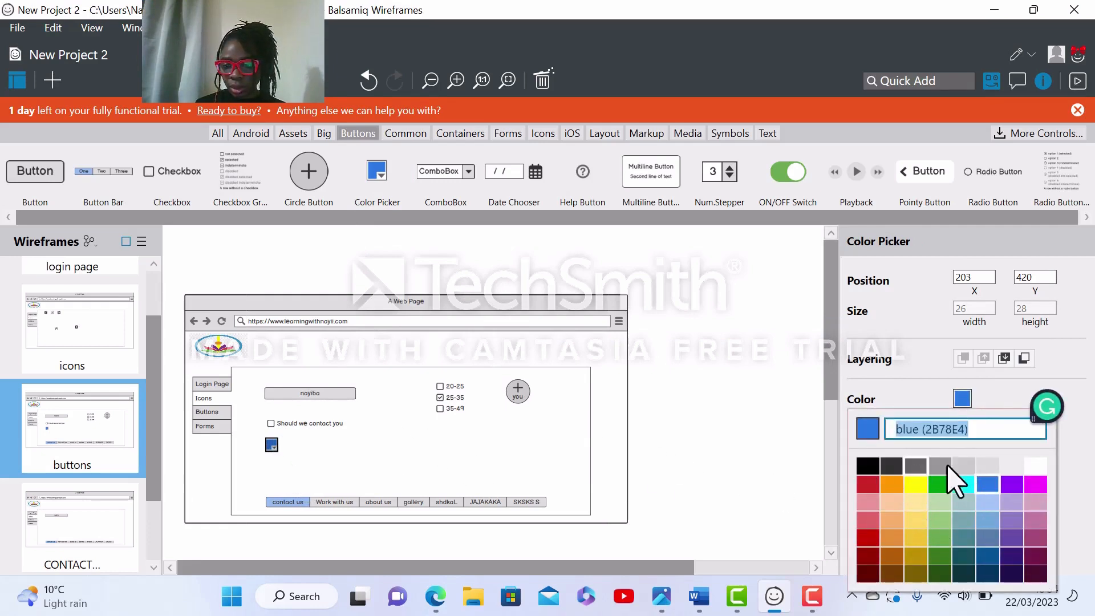
pyautogui.click(950, 562)
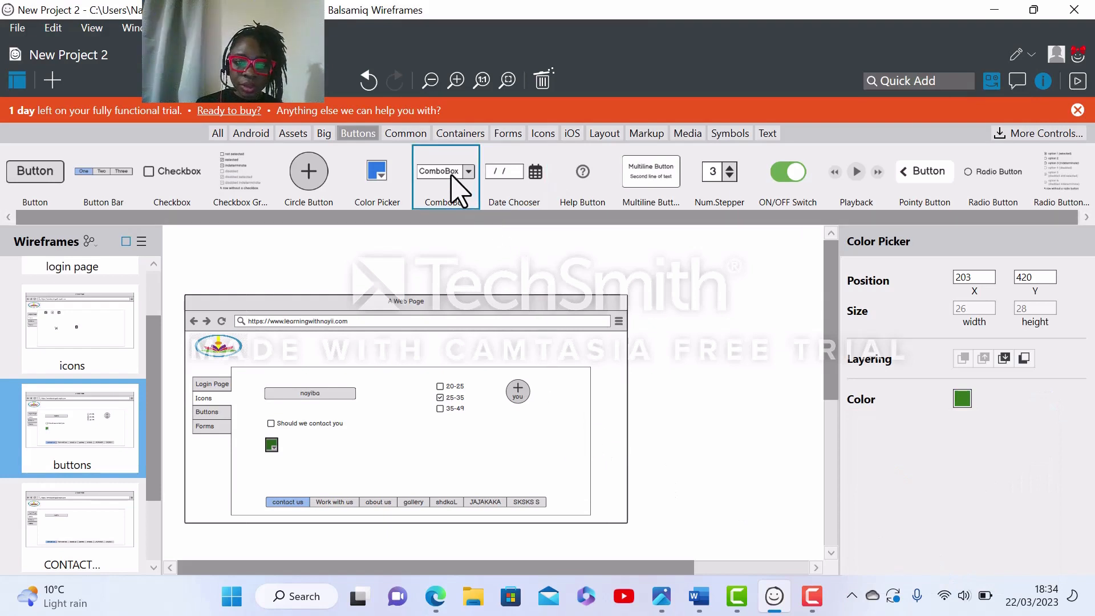
# Add a ComboBox with its default text to the right of the color picker, at about X 407, Y 410.
pyautogui.moveTo(456, 185); pyautogui.dragTo(398, 444)
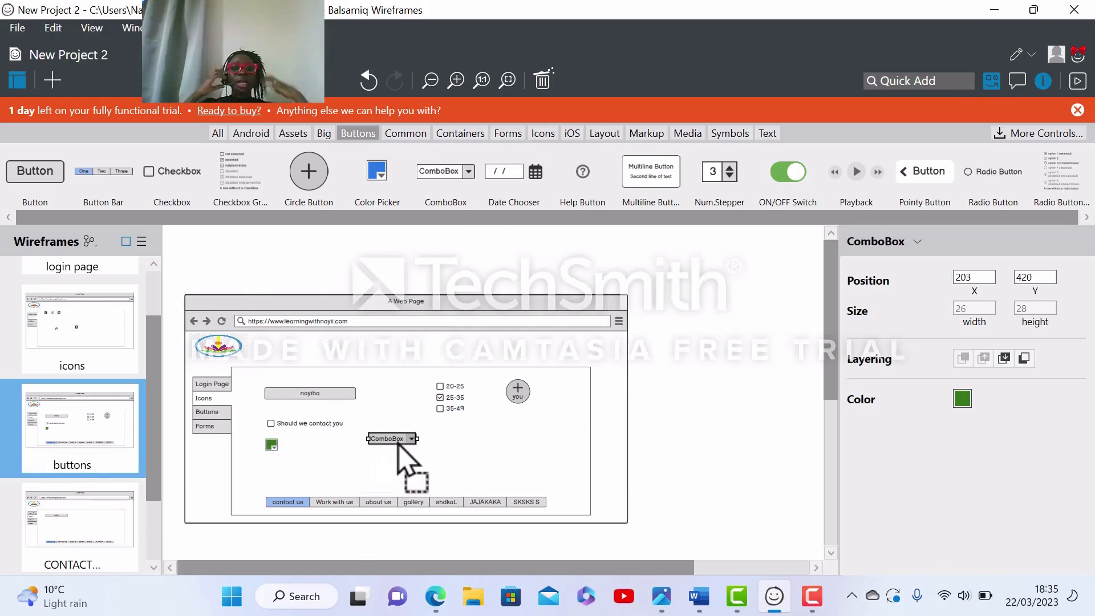
pyautogui.doubleClick(399, 441)
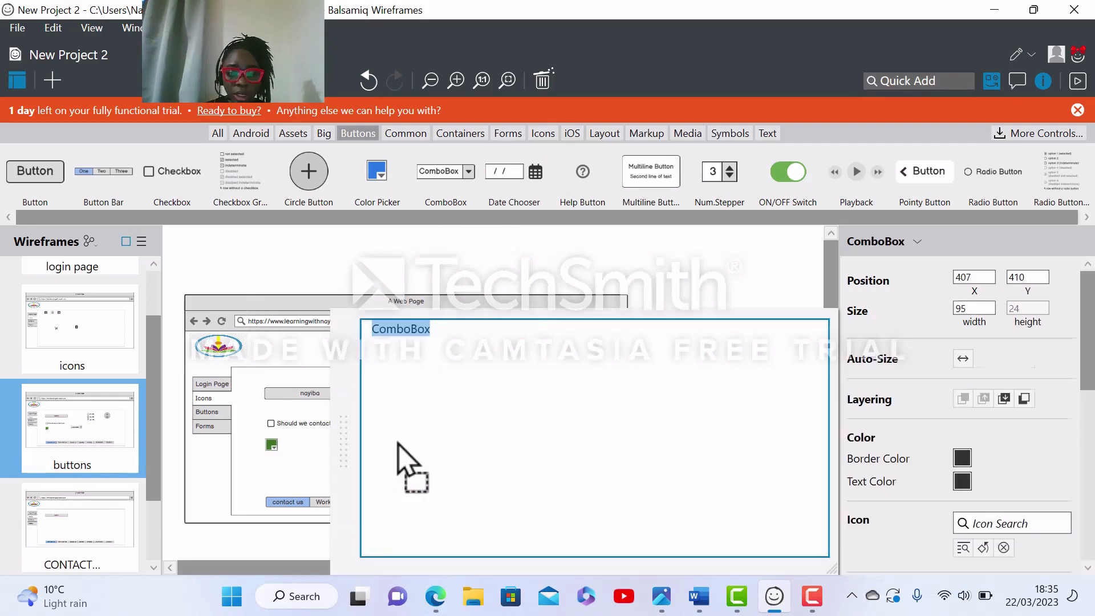
pyautogui.click(287, 353)
pyautogui.click(287, 353)
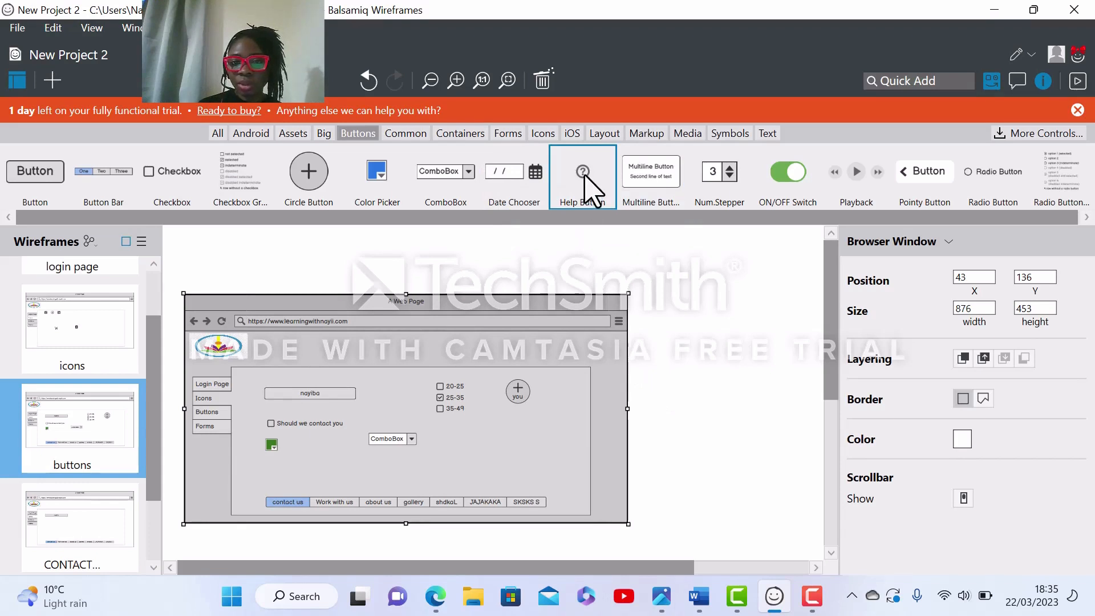
# Add a help button to the right of the ComboBox and an ON/OFF switch to the right of the help button.
pyautogui.moveTo(585, 175); pyautogui.dragTo(462, 460)
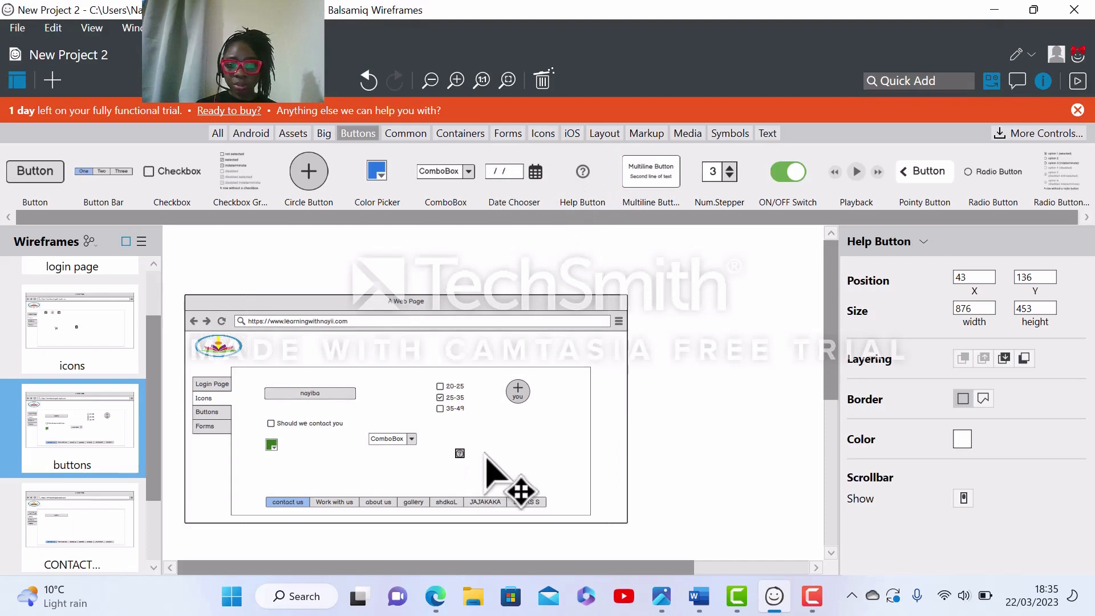
pyautogui.click(488, 459)
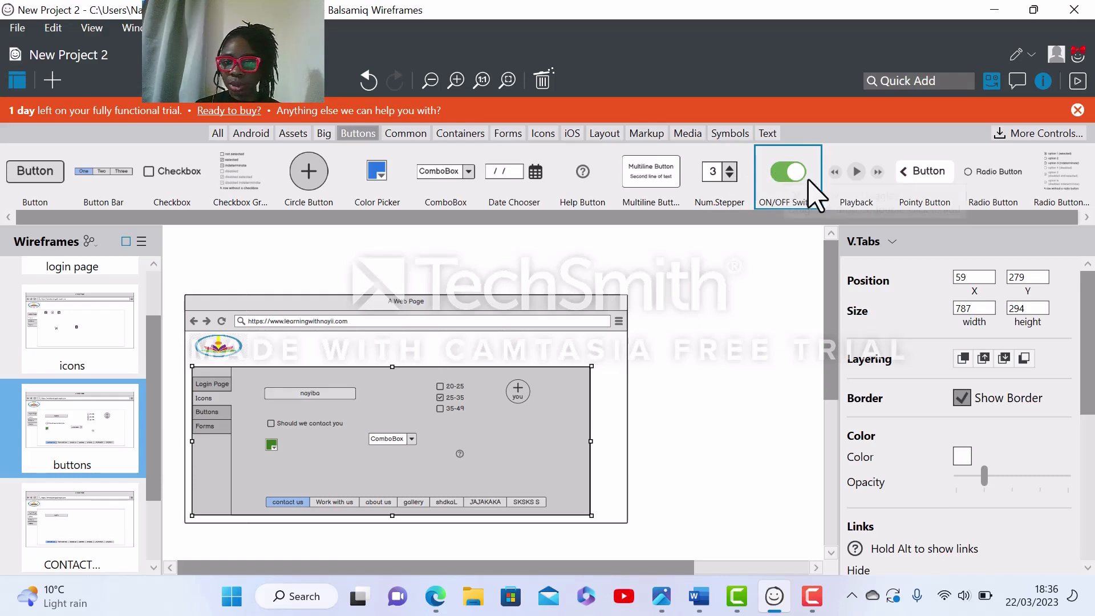
pyautogui.moveTo(786, 174); pyautogui.dragTo(502, 443)
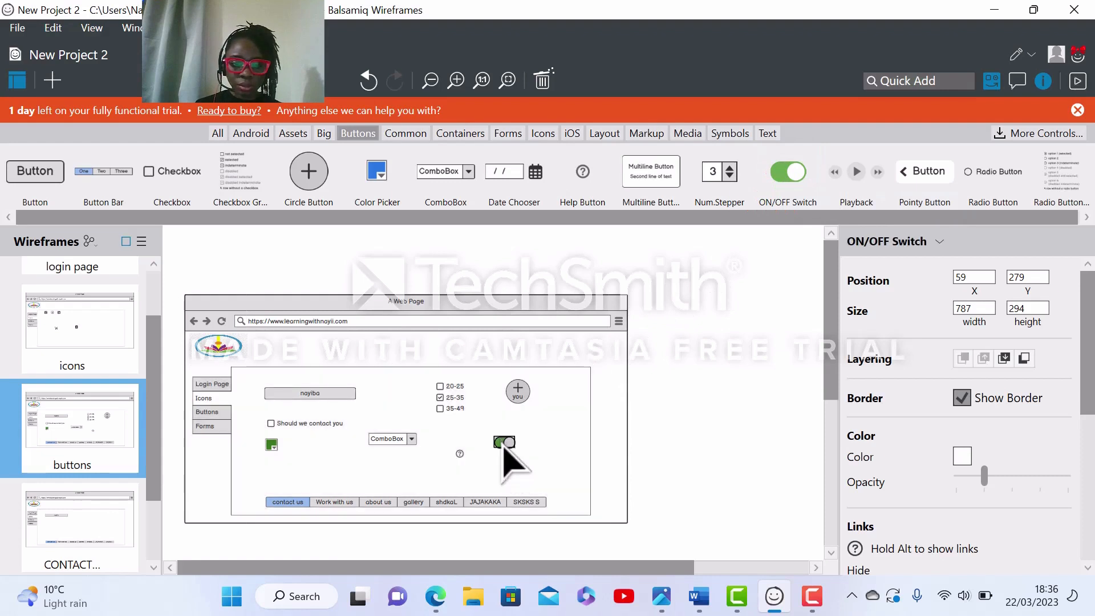
pyautogui.click(550, 459)
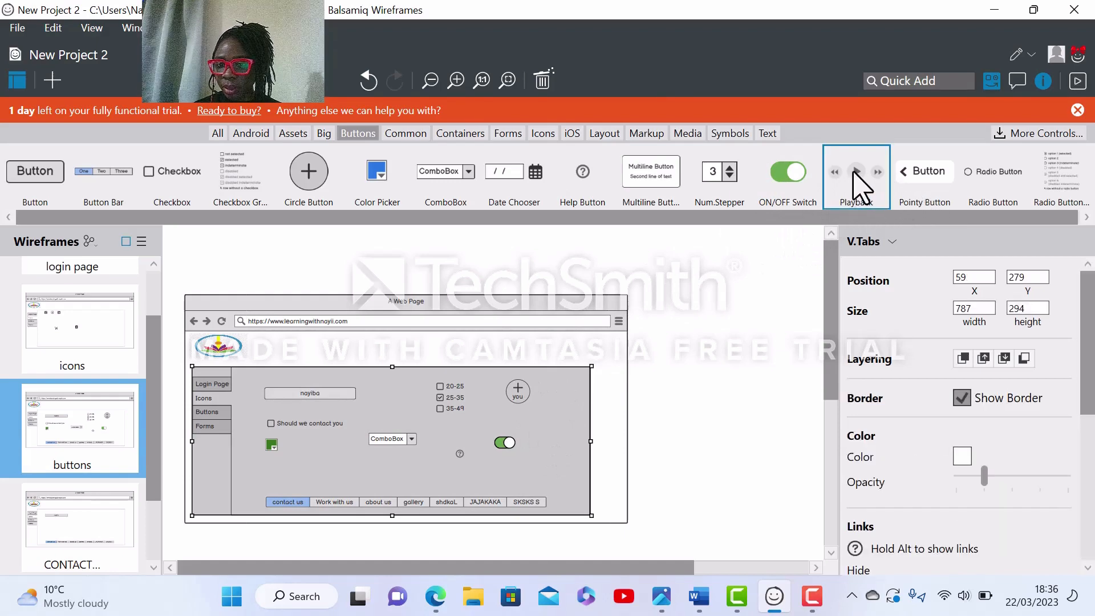
# Add a playback control between the color picker and the ComboBox, at about X 273, Y 433.
pyautogui.moveTo(854, 174); pyautogui.dragTo(328, 455)
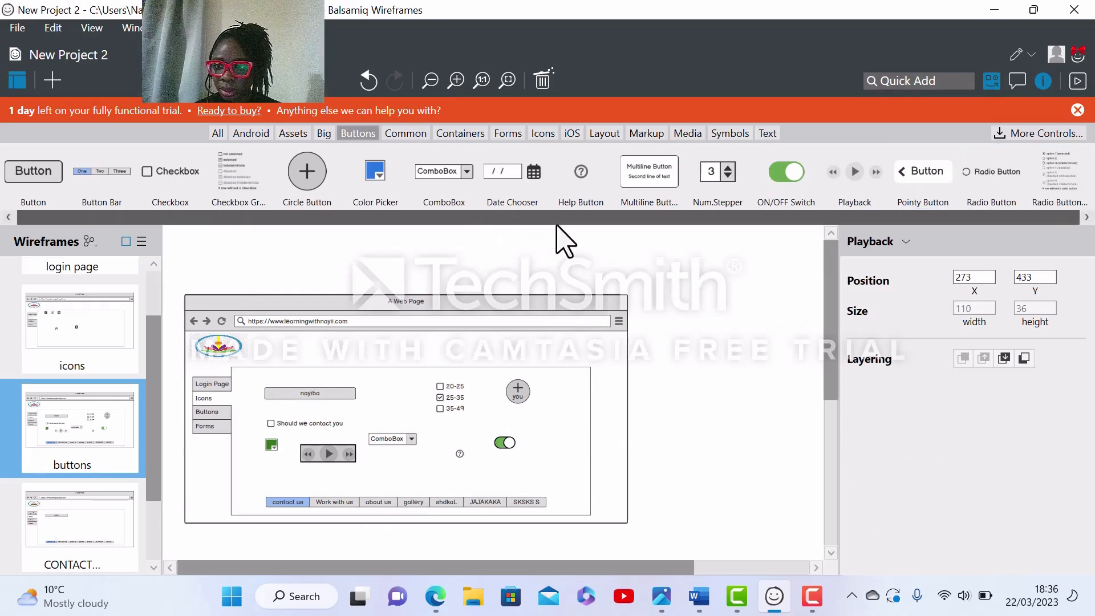
pyautogui.moveTo(1059, 183); pyautogui.dragTo(563, 455)
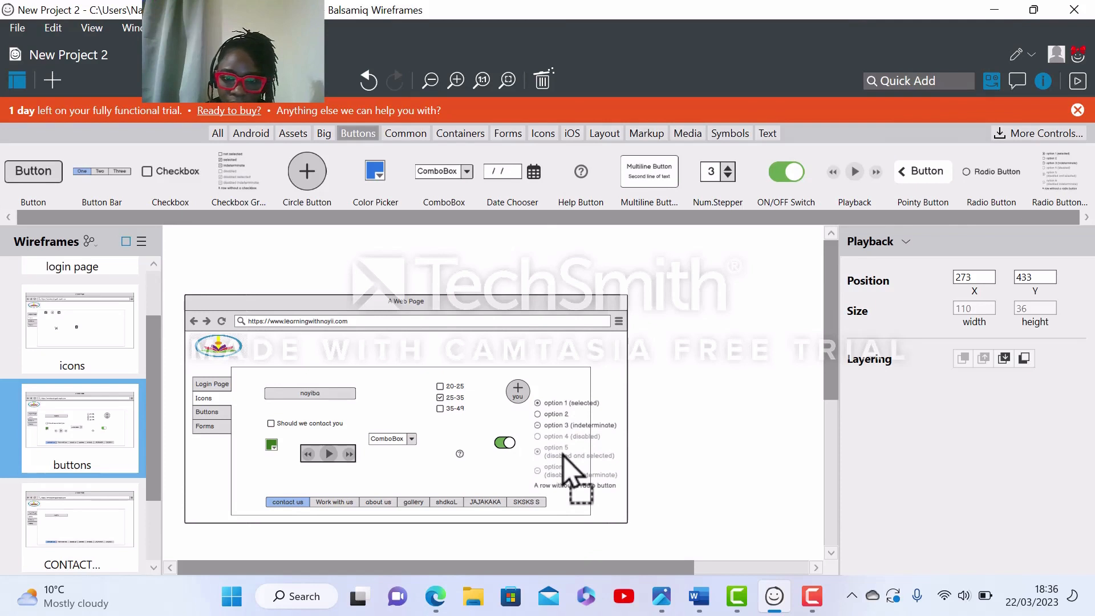
pyautogui.moveTo(563, 455); pyautogui.dragTo(564, 454)
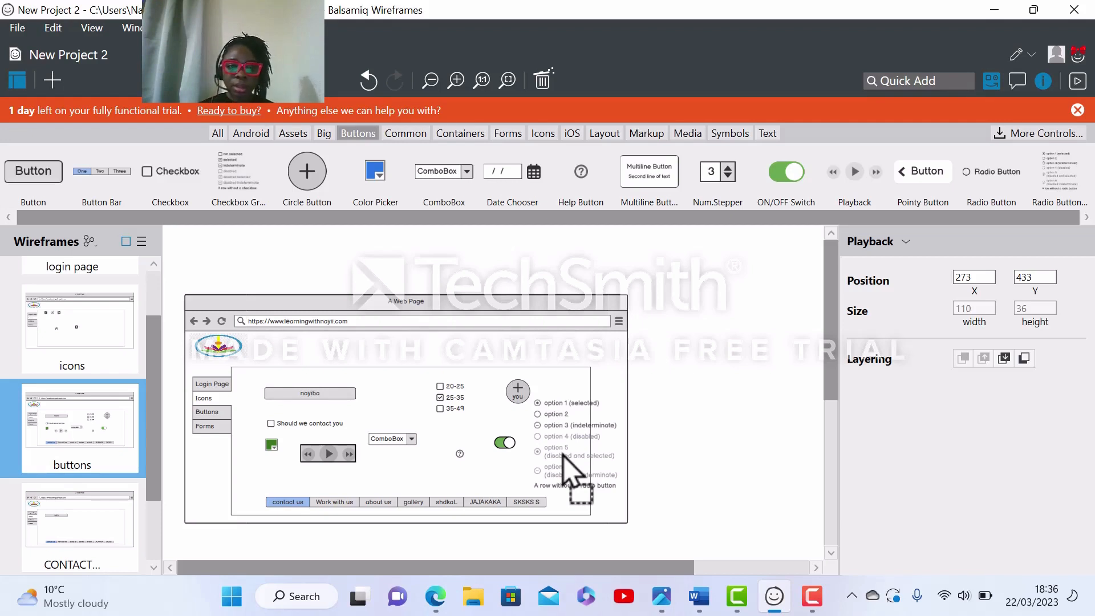
pyautogui.moveTo(563, 454); pyautogui.dragTo(664, 333)
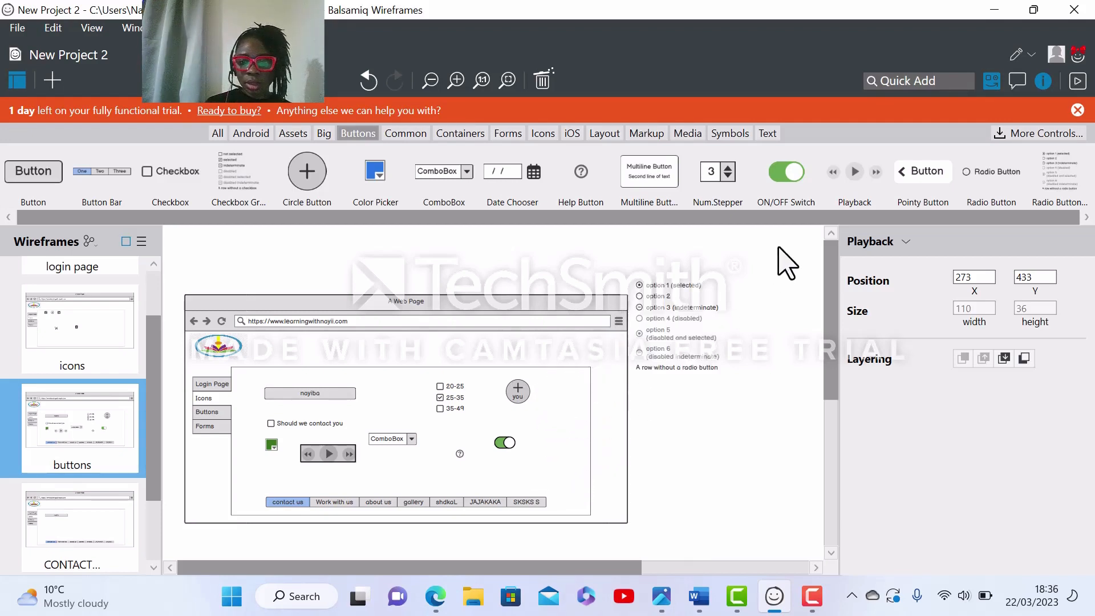
pyautogui.doubleClick(669, 323)
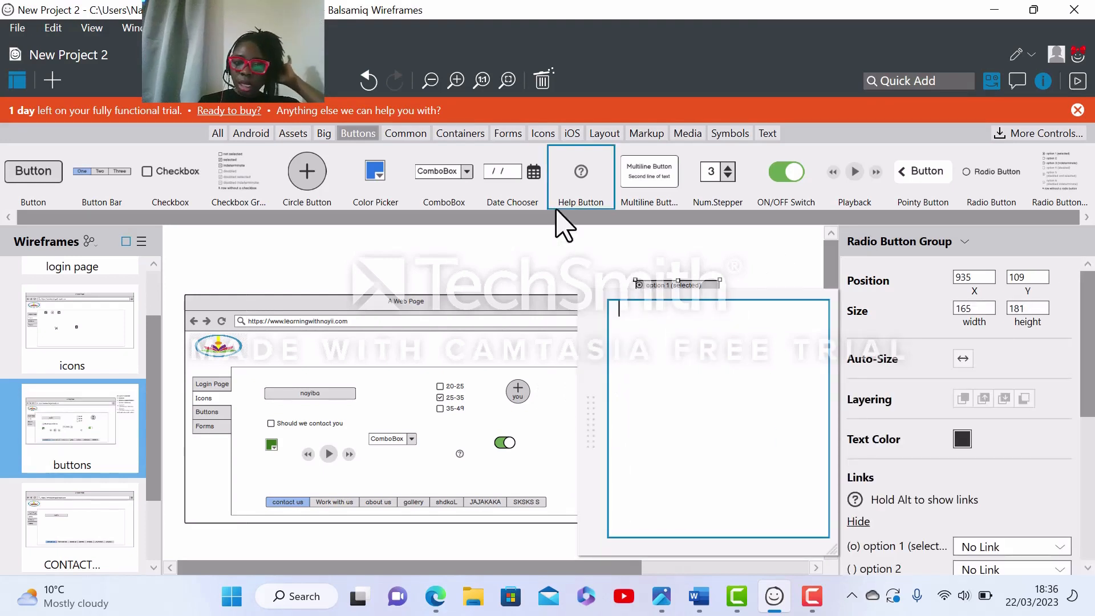
pyautogui.click(557, 258)
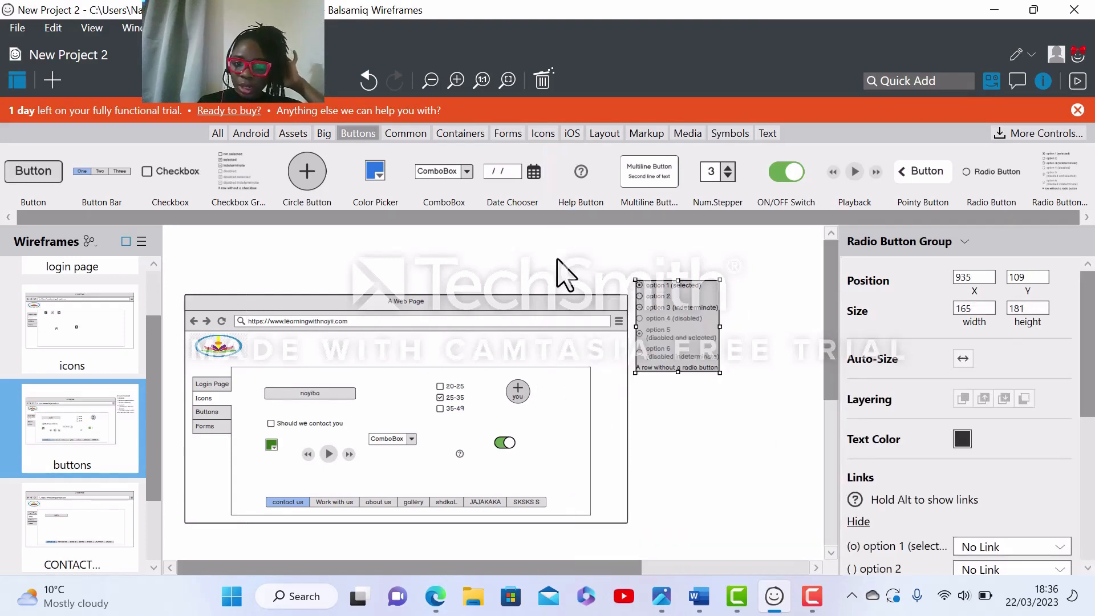
pyautogui.click(689, 322)
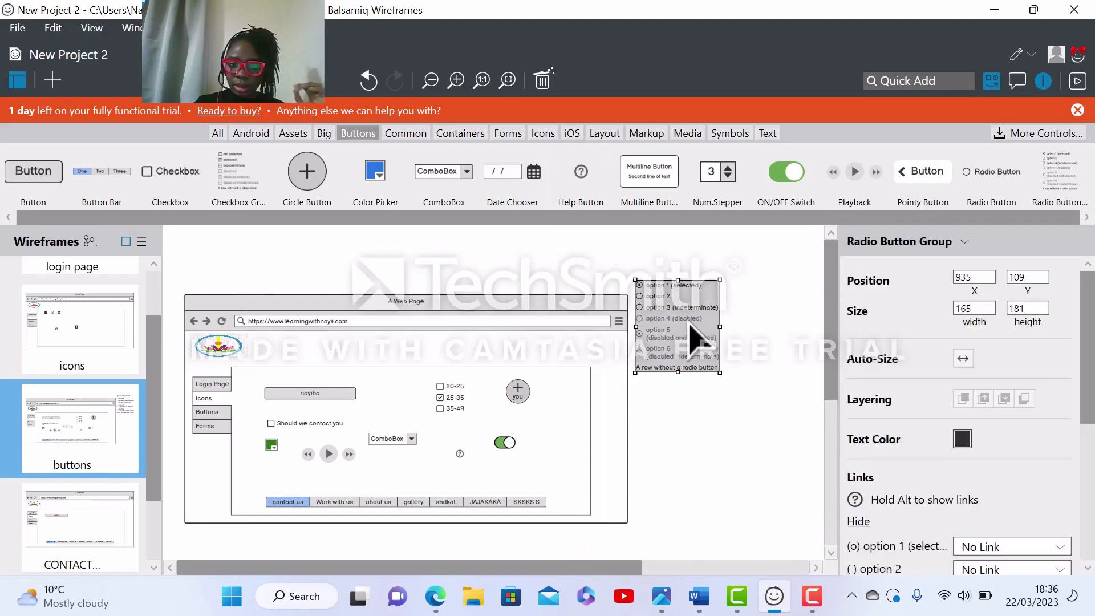
pyautogui.press('Delete')
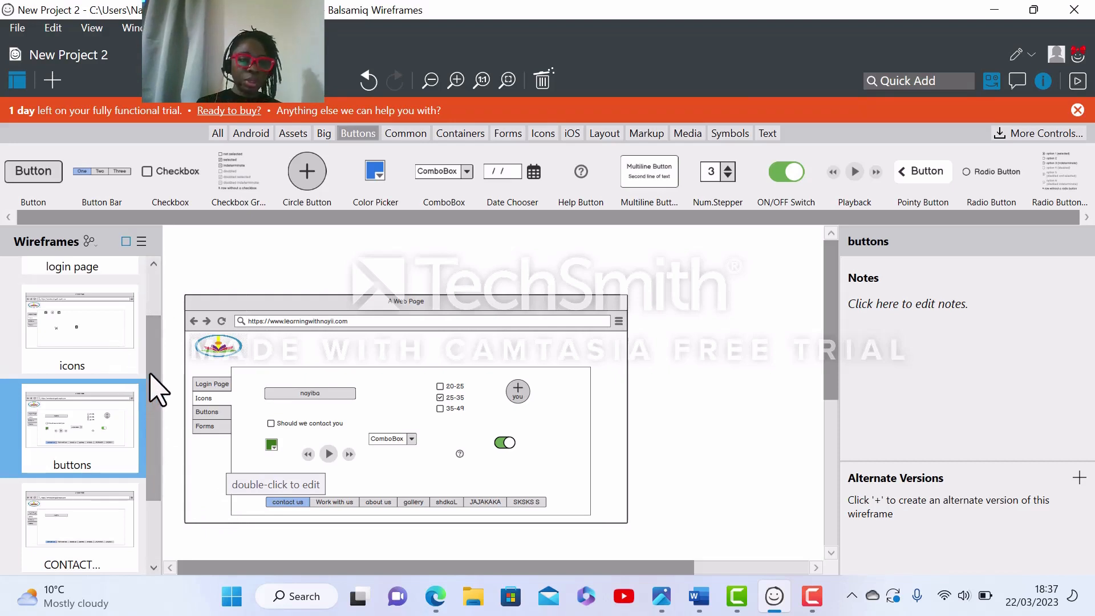
# Set the selected tab of the vertical tabs on the buttons page to Buttons.
pyautogui.moveTo(150, 374); pyautogui.dragTo(150, 327)
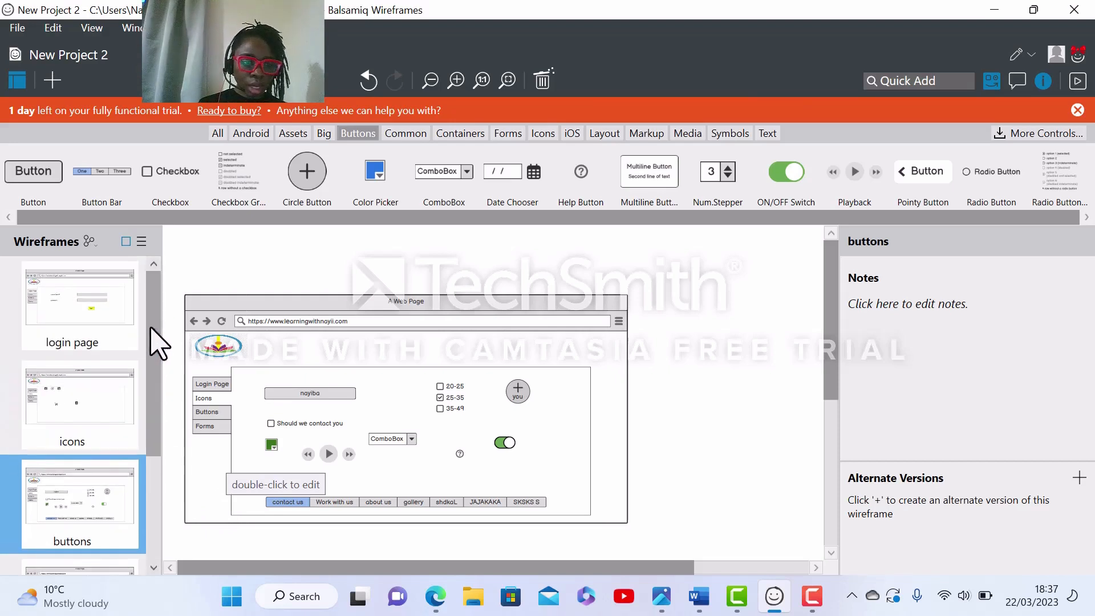
pyautogui.click(83, 399)
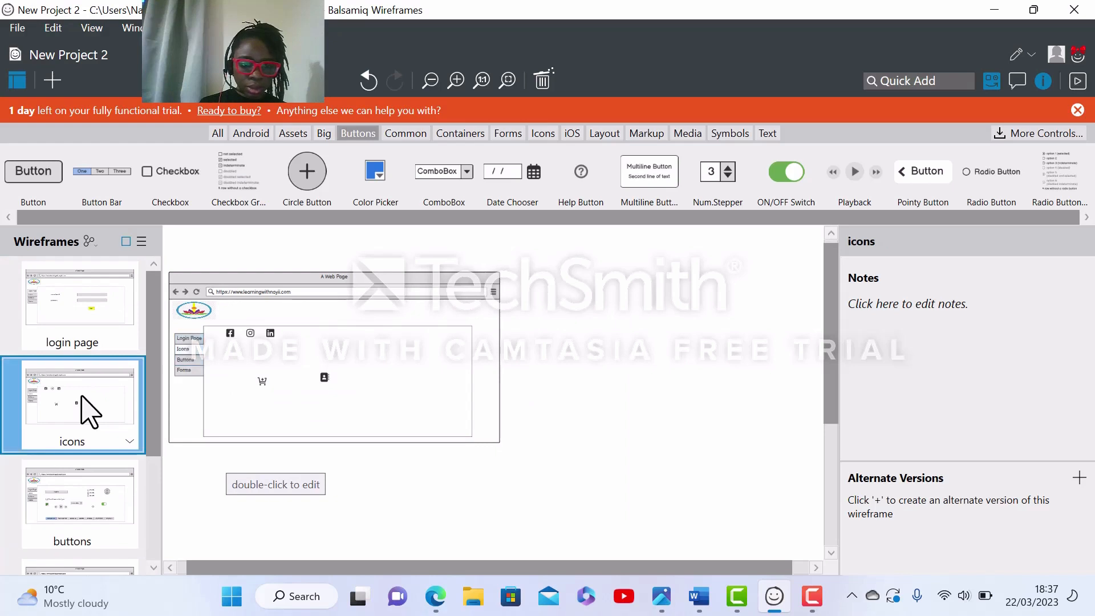
pyautogui.click(78, 508)
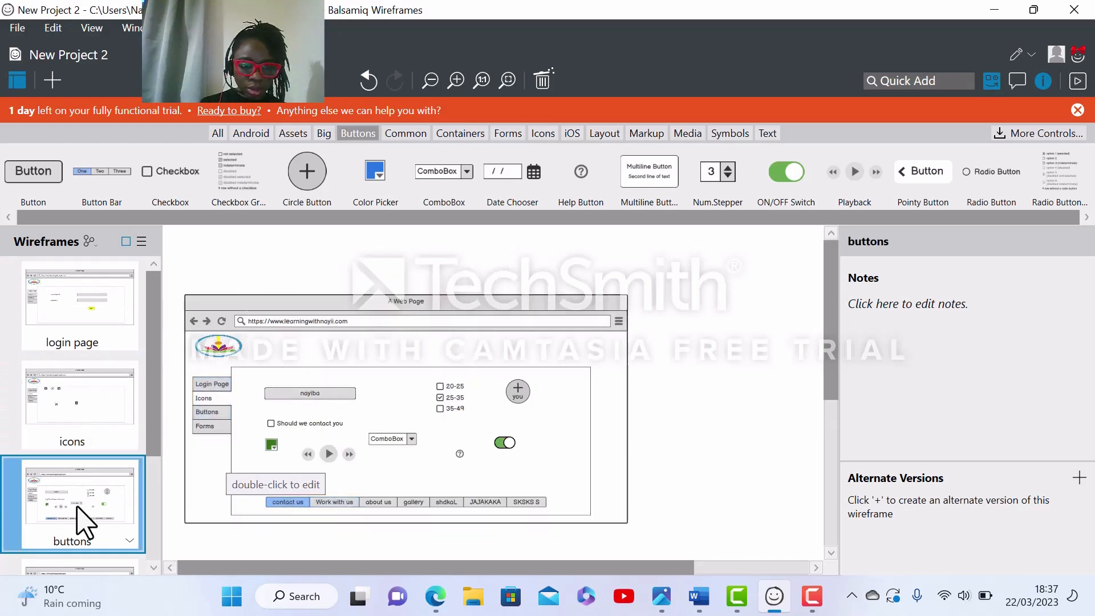
pyautogui.click(216, 423)
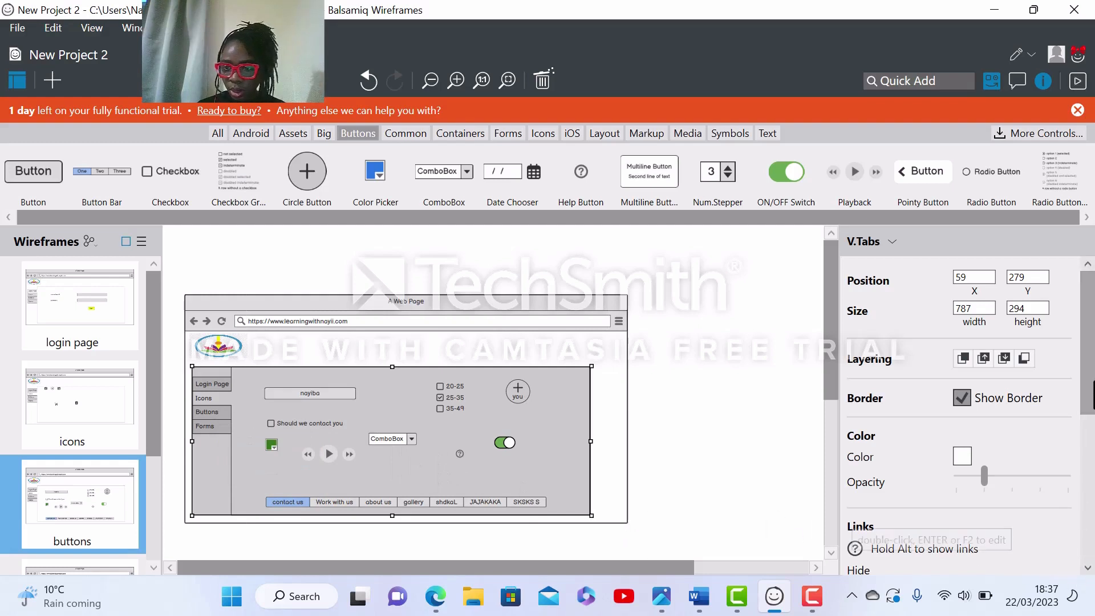
pyautogui.scroll(-3, 1087, 445)
pyautogui.scroll(-5, 964, 411)
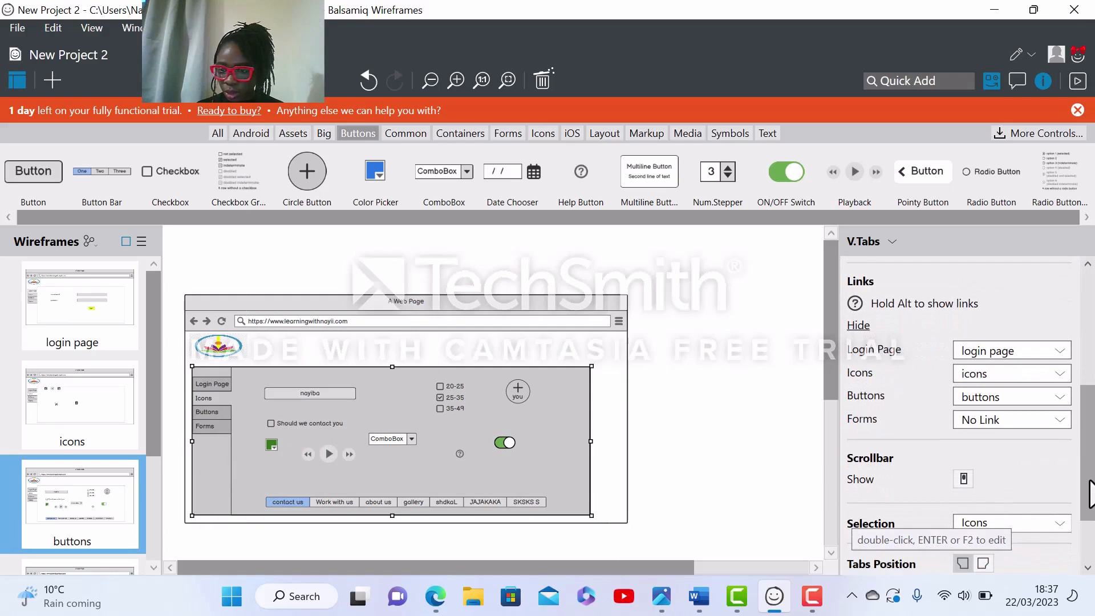
pyautogui.moveTo(1089, 491); pyautogui.dragTo(1091, 520)
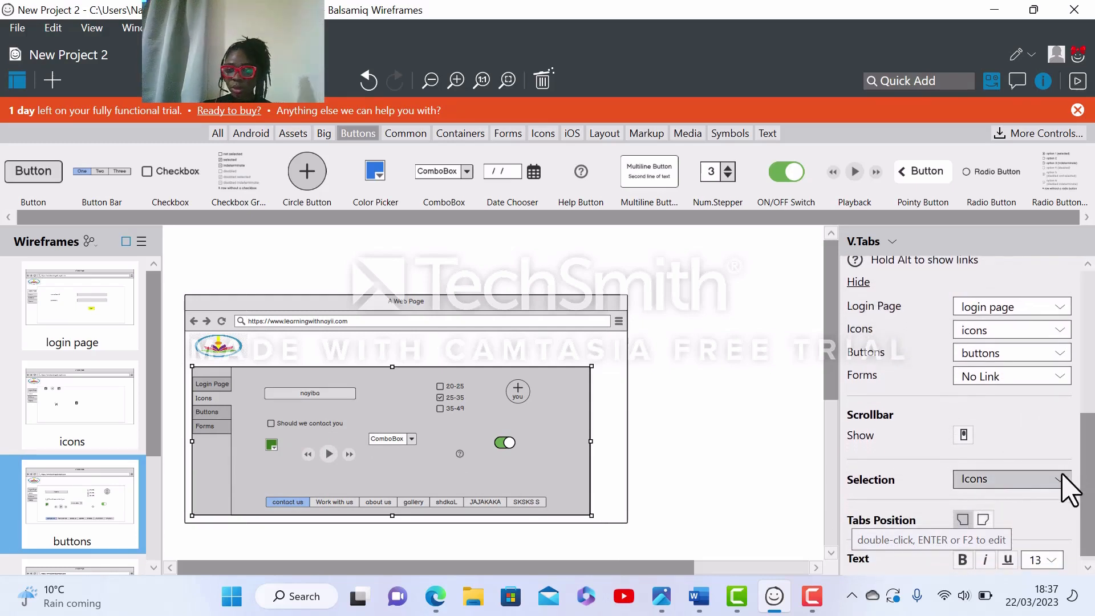
pyautogui.click(1068, 490)
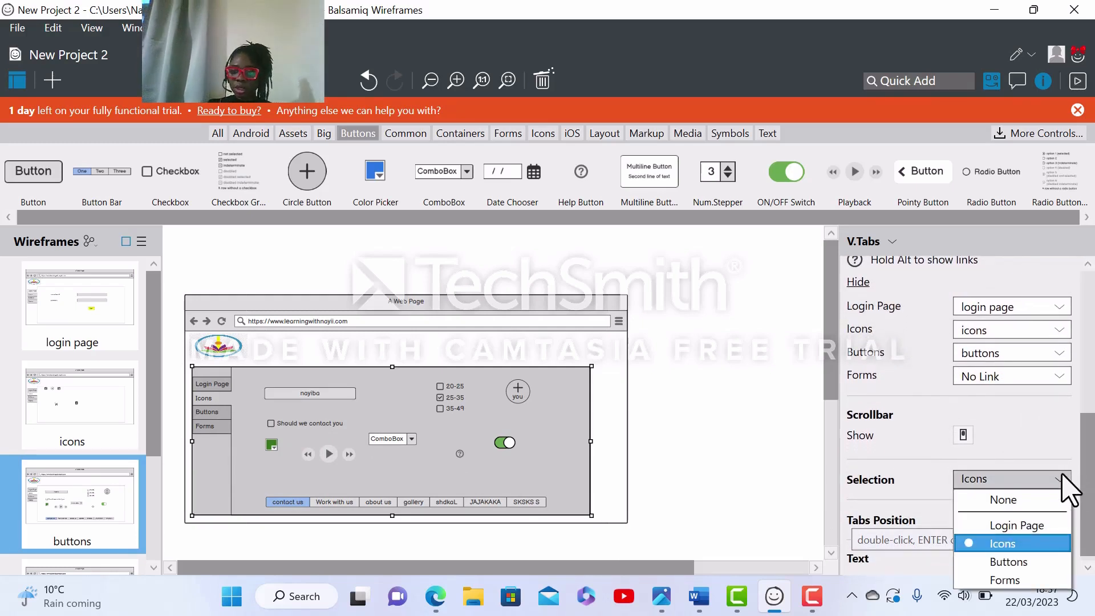
pyautogui.click(1026, 568)
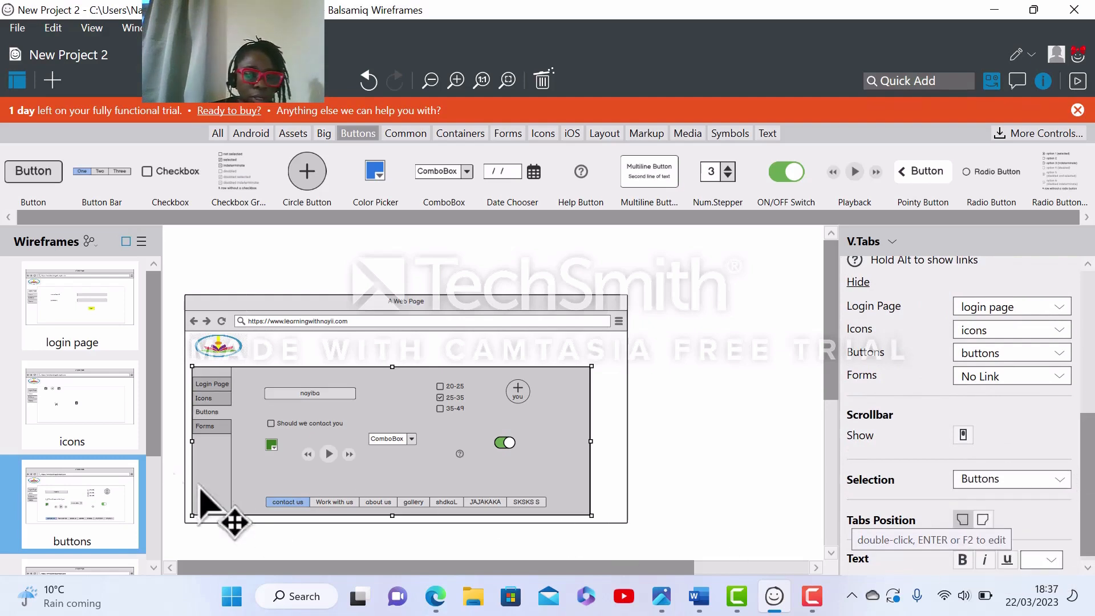
# Check the active vertical tab on the login page, icons, buttons and CONTACT US wireframes, and return to the buttons page.
pyautogui.click(94, 315)
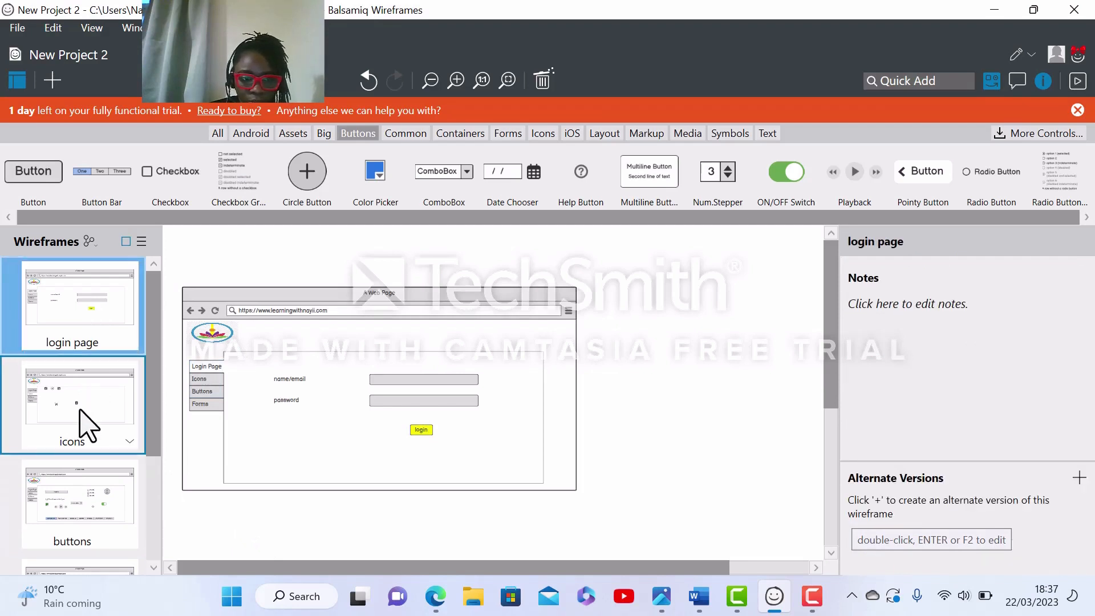
pyautogui.click(87, 427)
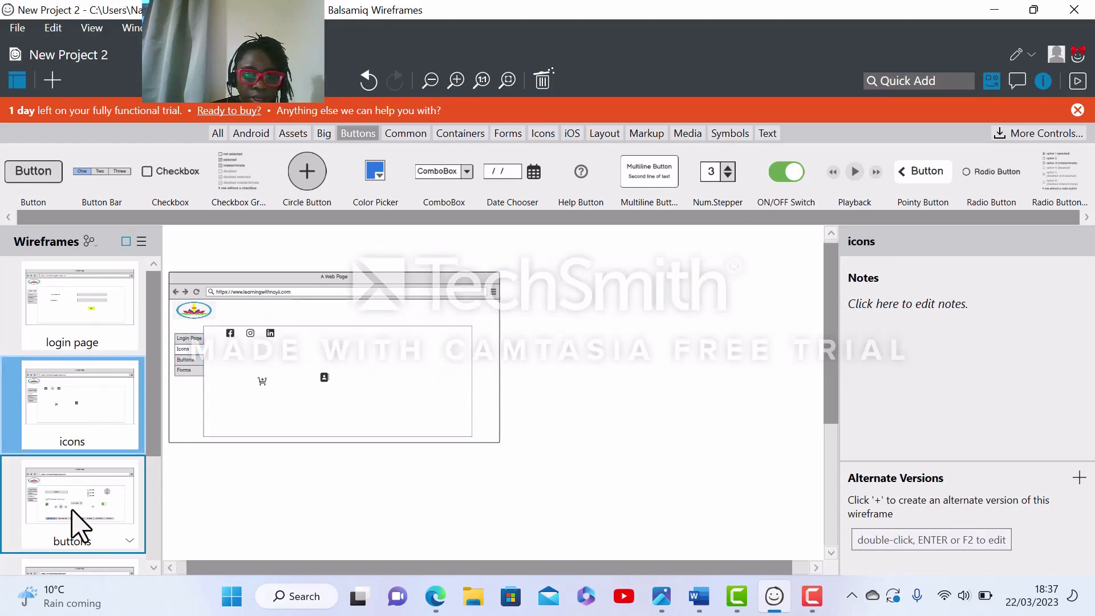
pyautogui.click(80, 528)
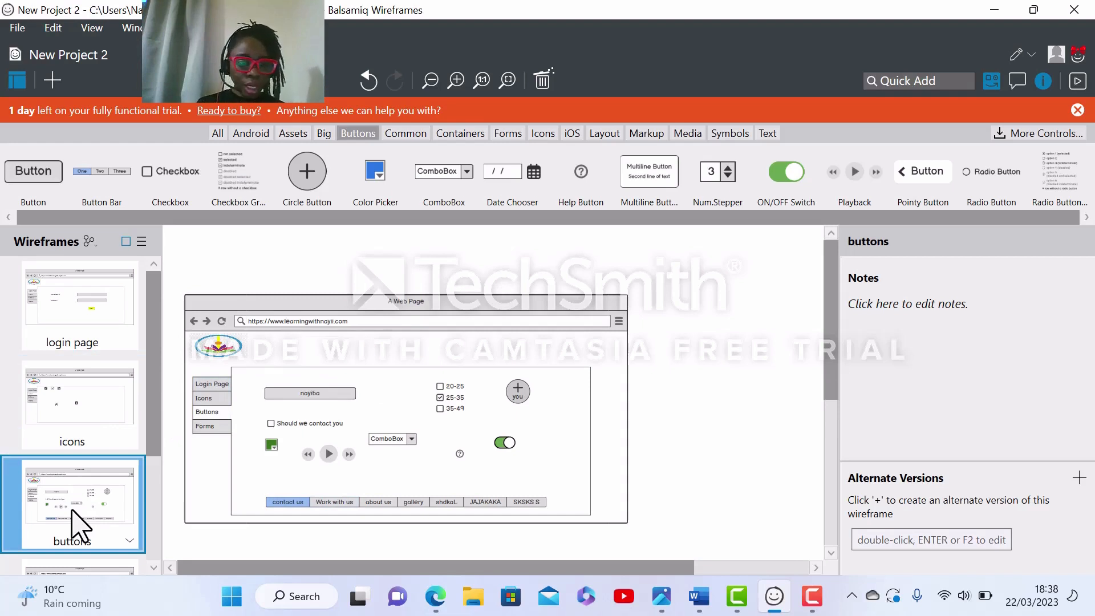
pyautogui.moveTo(150, 381); pyautogui.dragTo(162, 440)
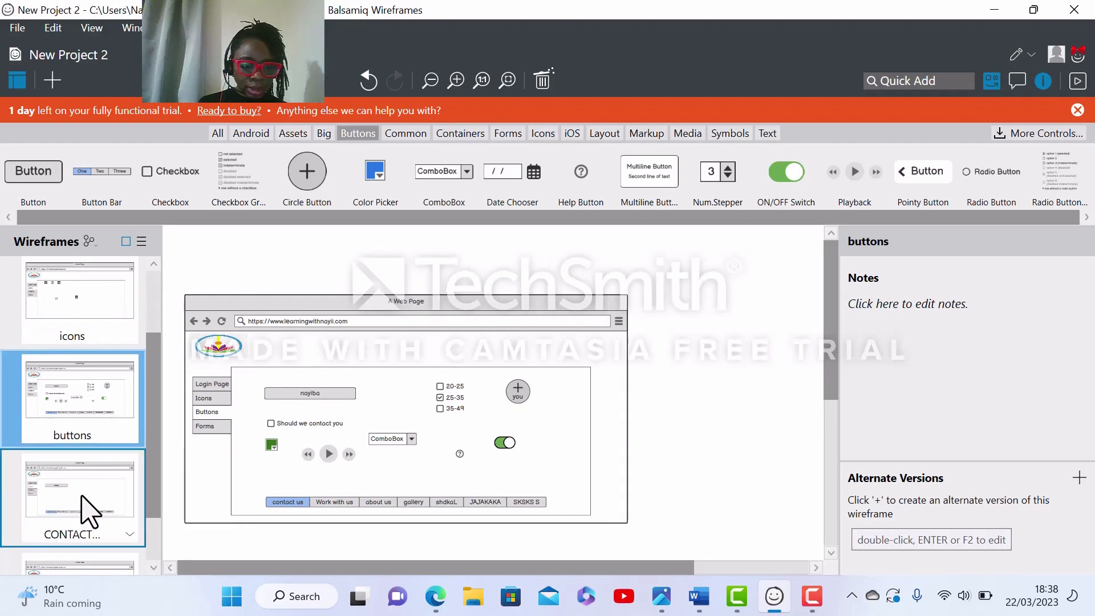
pyautogui.click(85, 510)
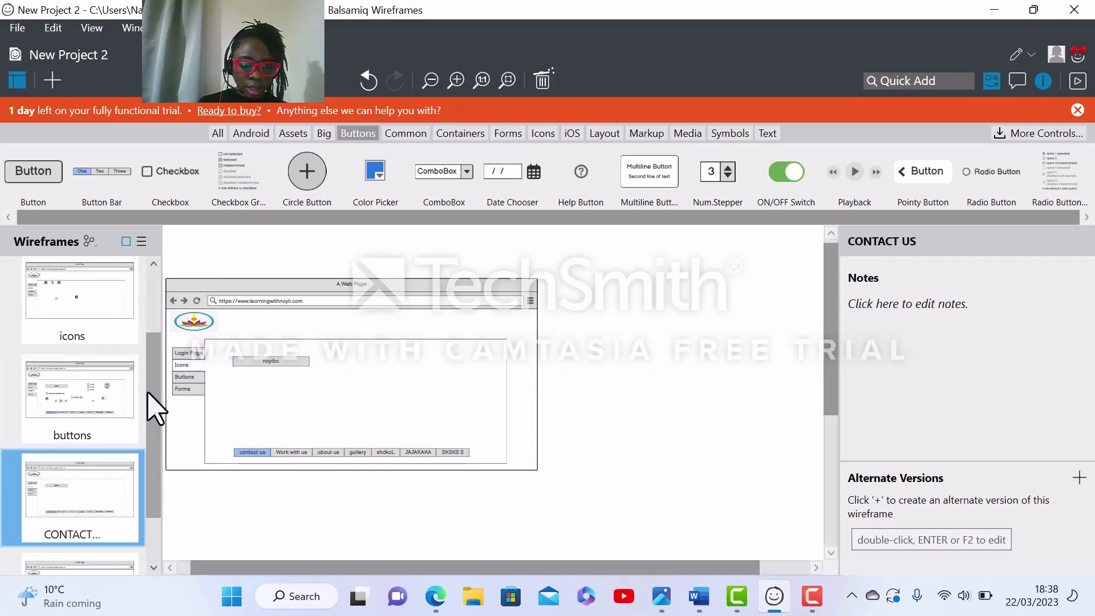
pyautogui.scroll(-2, 152, 407)
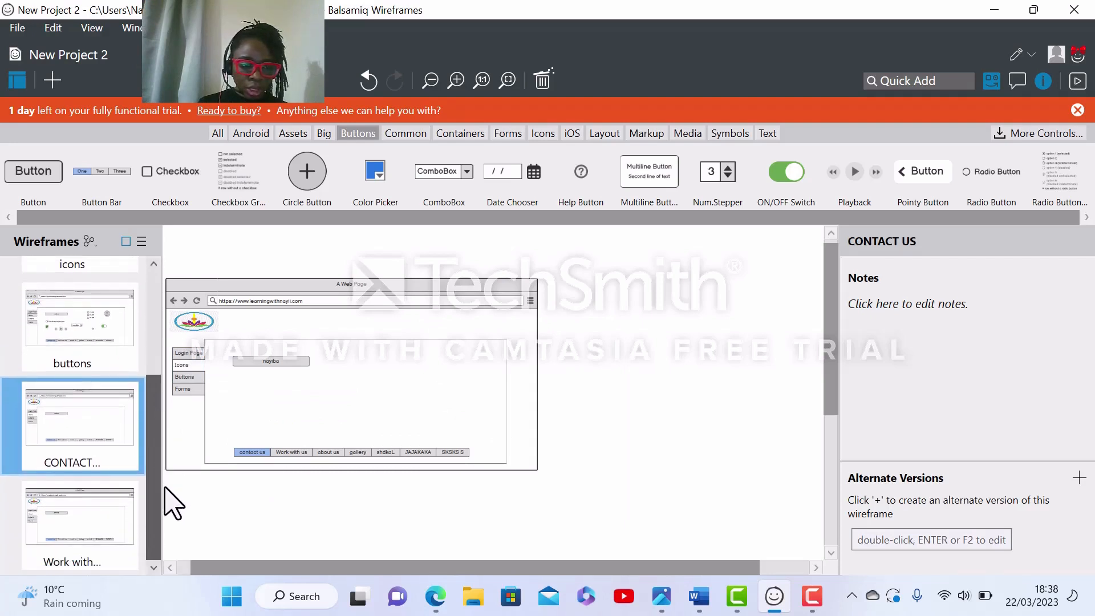
pyautogui.click(94, 337)
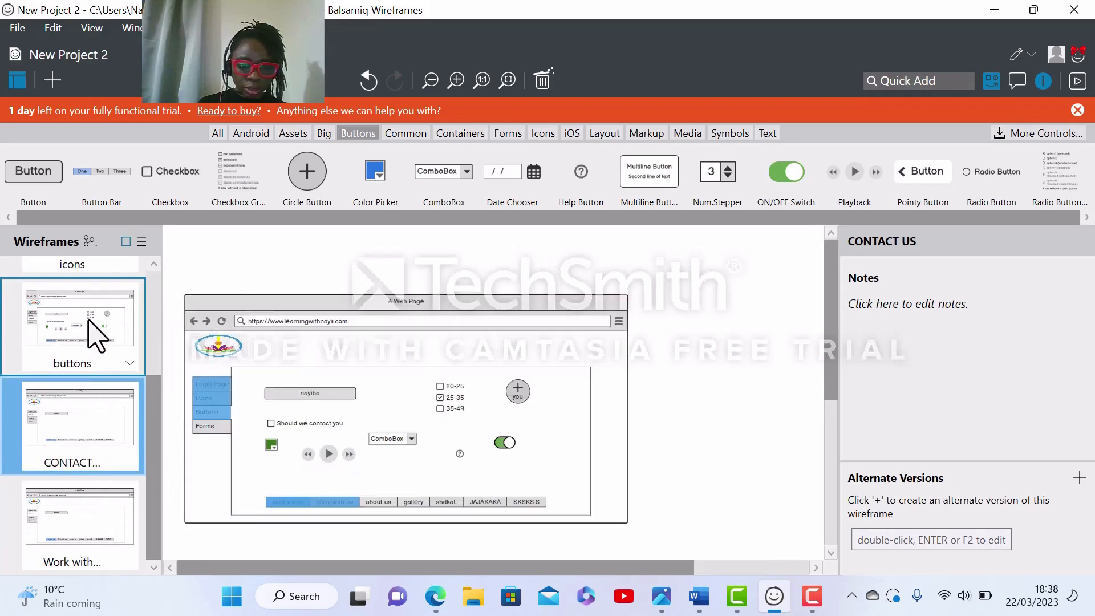